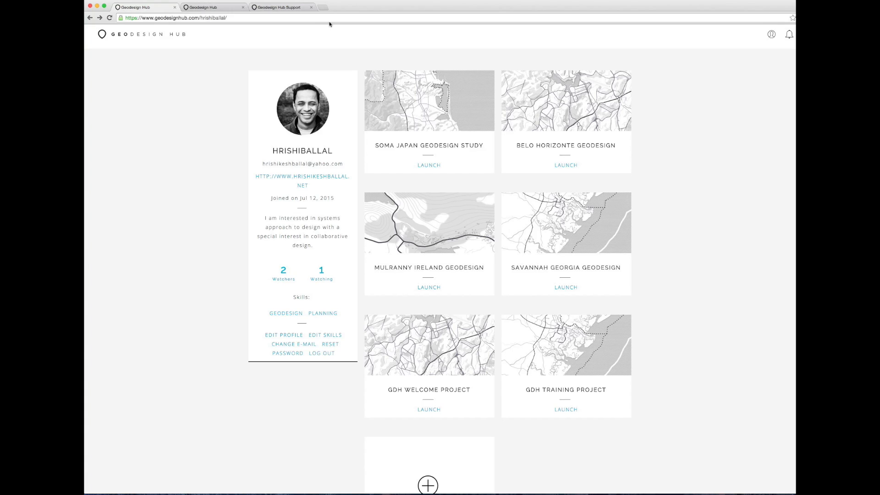
Step: Switch to the Geodesign Hub Support site and open its Project 101 section
{"action": "left_click", "coordinate": [285, 8]}
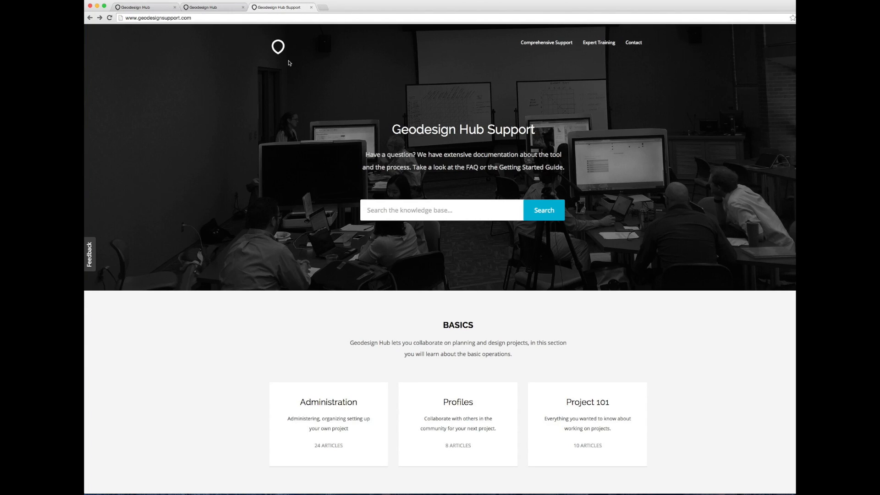
{"action": "scroll", "coordinate": [281, 124], "scroll_direction": "down", "scroll_amount": 5}
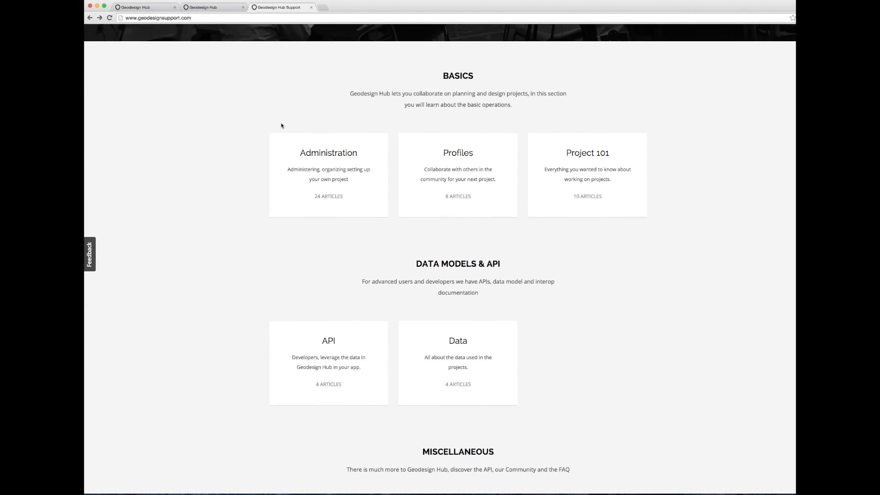
{"action": "scroll", "coordinate": [281, 125], "scroll_direction": "down", "scroll_amount": 2}
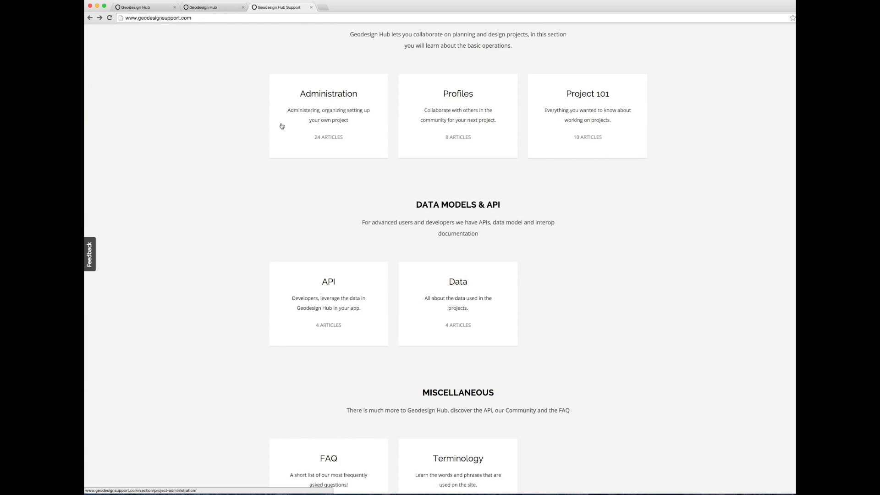
{"action": "left_click", "coordinate": [592, 114]}
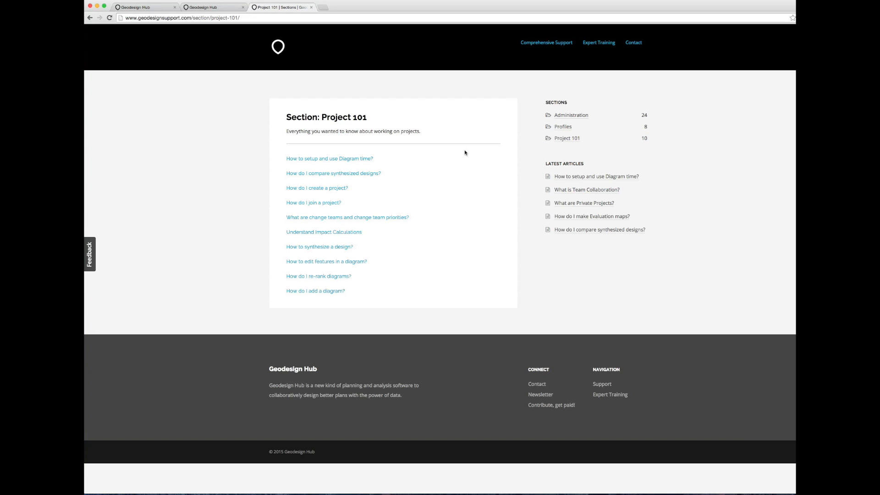
Step: Return to the profile page, launch the GDH Training Project and open its diagrams page
{"action": "left_click", "coordinate": [157, 8]}
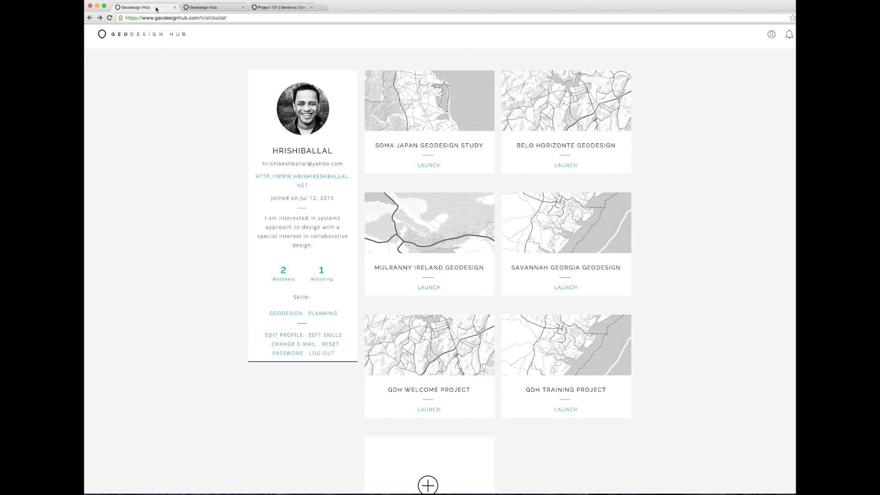
{"action": "left_click", "coordinate": [575, 410]}
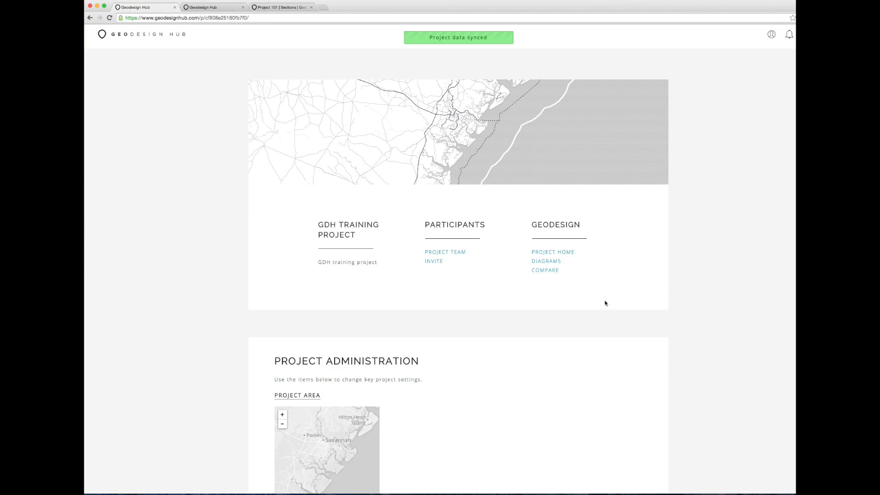
{"action": "left_click", "coordinate": [536, 261]}
Step: Examine the diagrams page's team, decision model, system priorities, initial and dynamic evaluations, and constraints sections
{"action": "scroll", "coordinate": [644, 289], "scroll_direction": "down", "scroll_amount": 6}
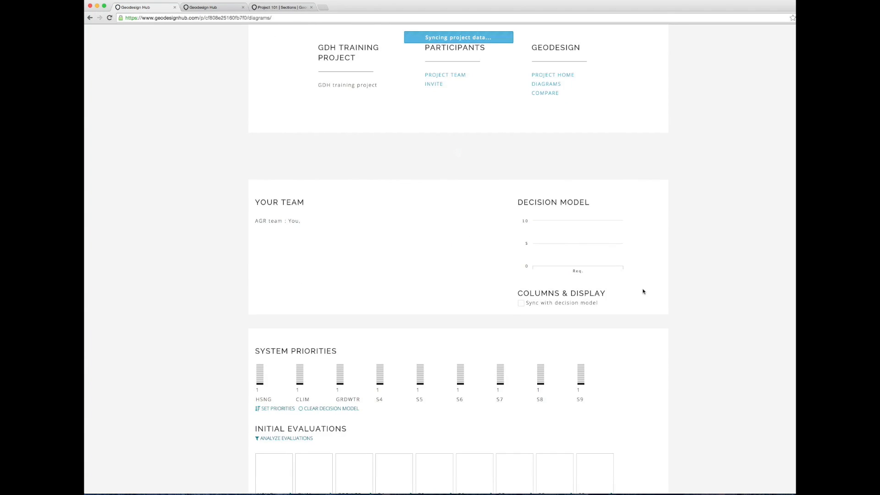
{"action": "scroll", "coordinate": [664, 296], "scroll_direction": "down", "scroll_amount": 3}
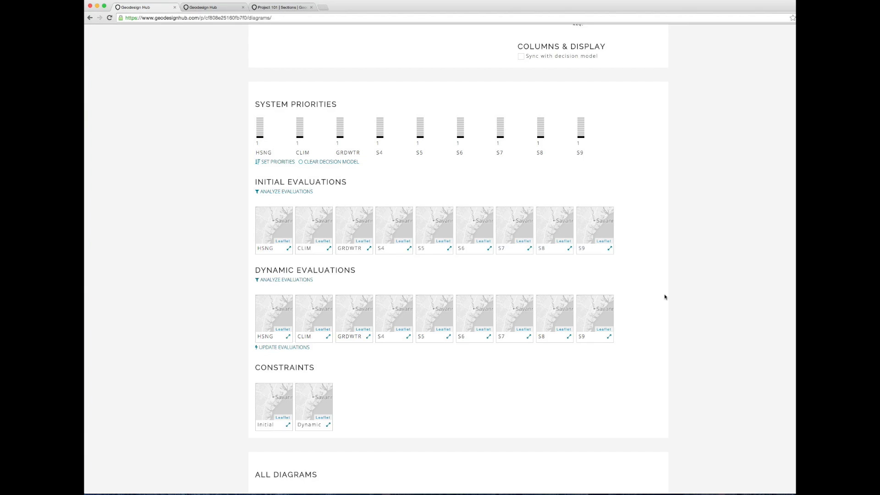
{"action": "scroll", "coordinate": [694, 301], "scroll_direction": "up", "scroll_amount": 1}
{"action": "scroll", "coordinate": [694, 300], "scroll_direction": "down", "scroll_amount": 1}
{"action": "scroll", "coordinate": [694, 300], "scroll_direction": "down", "scroll_amount": 4}
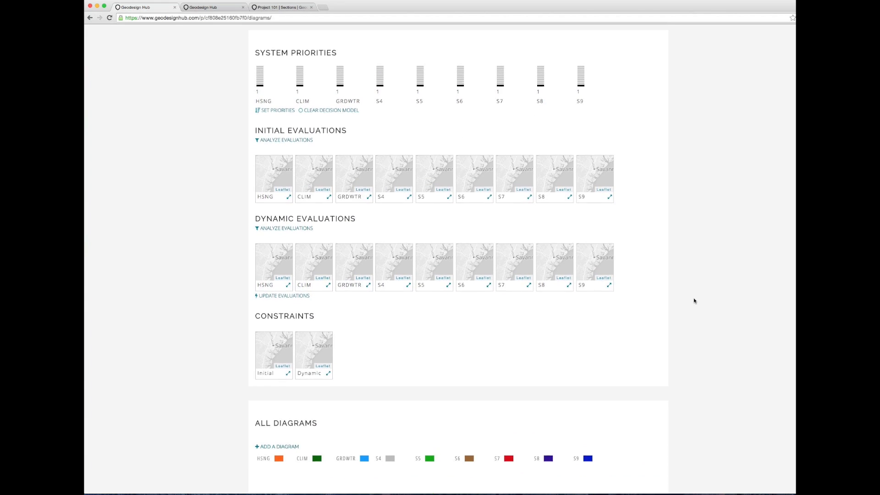
{"action": "scroll", "coordinate": [693, 301], "scroll_direction": "up", "scroll_amount": 3}
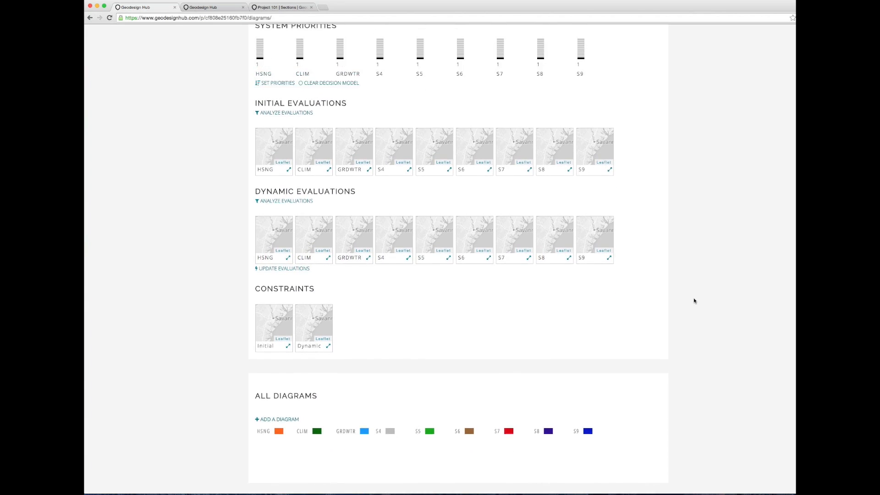
{"action": "scroll", "coordinate": [694, 300], "scroll_direction": "up", "scroll_amount": 1}
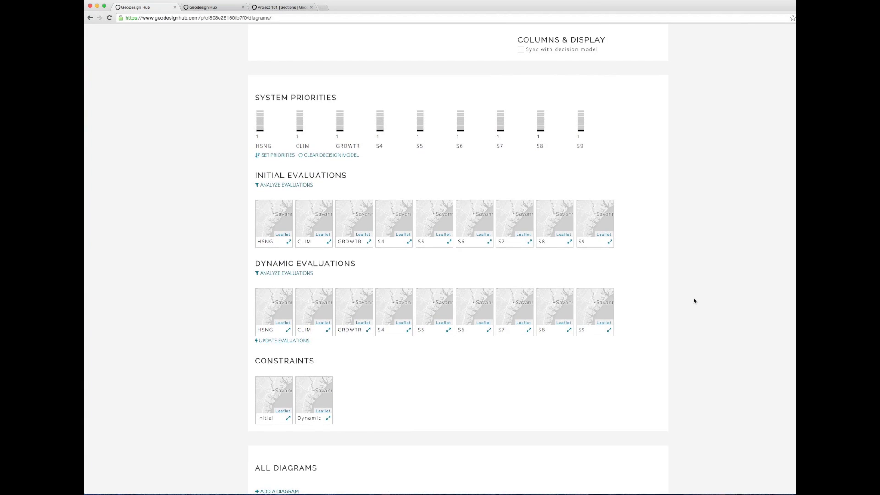
{"action": "scroll", "coordinate": [693, 300], "scroll_direction": "down", "scroll_amount": 1}
{"action": "scroll", "coordinate": [694, 301], "scroll_direction": "down", "scroll_amount": 1}
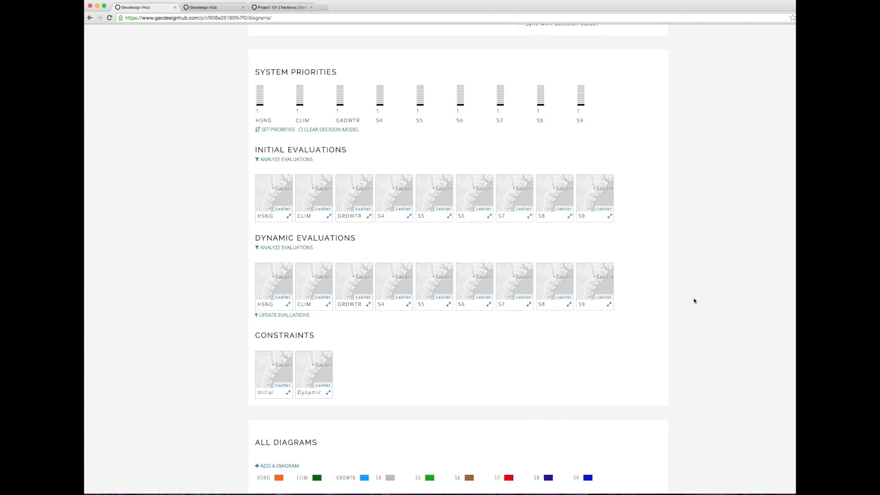
Step: Look through the diagram list, the My Changes and Our Changes maps, and the synthesis map with its impact sections
{"action": "scroll", "coordinate": [720, 298], "scroll_direction": "down", "scroll_amount": 10}
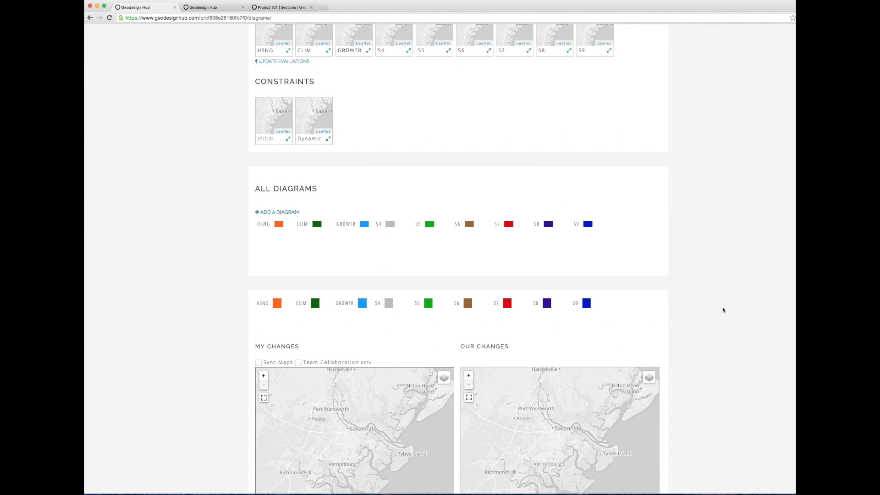
{"action": "scroll", "coordinate": [707, 311], "scroll_direction": "down", "scroll_amount": 12}
{"action": "scroll", "coordinate": [707, 313], "scroll_direction": "down", "scroll_amount": 17}
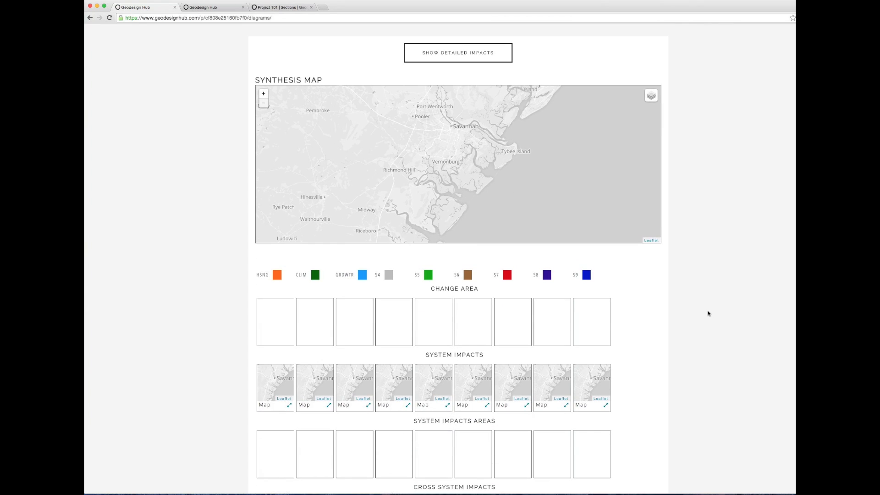
{"action": "scroll", "coordinate": [708, 314], "scroll_direction": "up", "scroll_amount": 20}
{"action": "scroll", "coordinate": [708, 313], "scroll_direction": "up", "scroll_amount": 9}
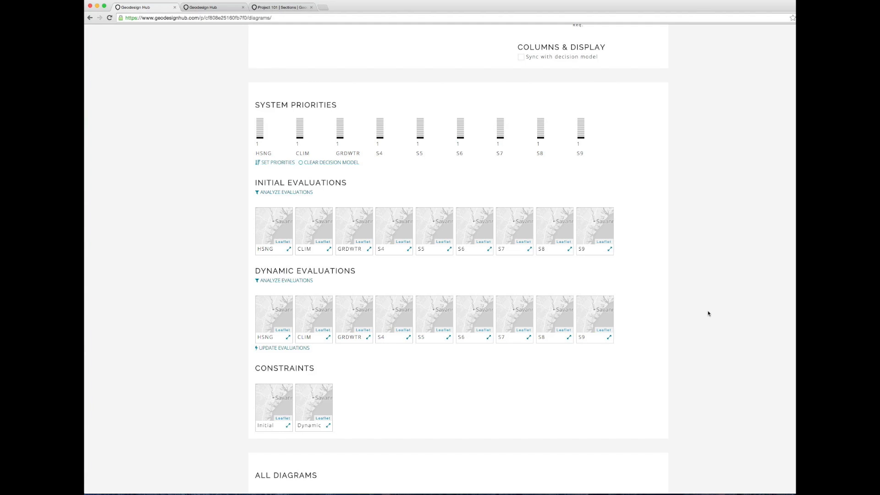
{"action": "scroll", "coordinate": [672, 209], "scroll_direction": "up", "scroll_amount": 7}
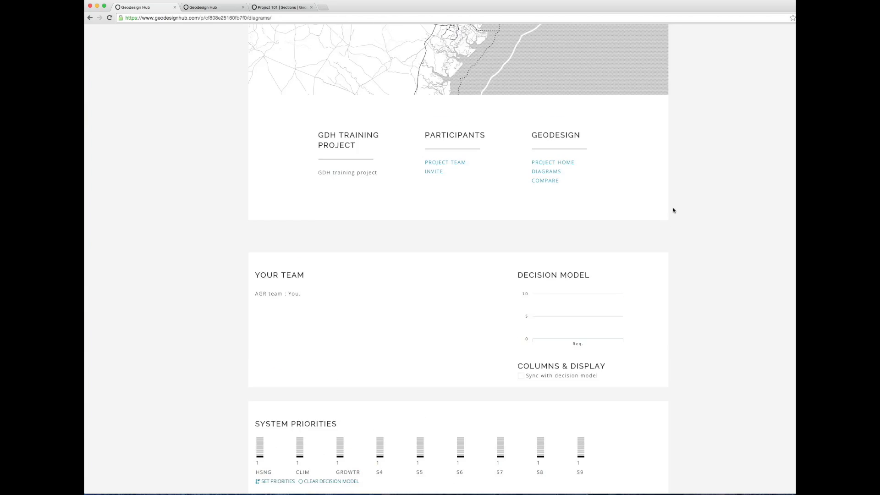
Step: Leave the training project for the profile page's project list and launch the Savannah Georgia Geodesign project
{"action": "left_click", "coordinate": [90, 17]}
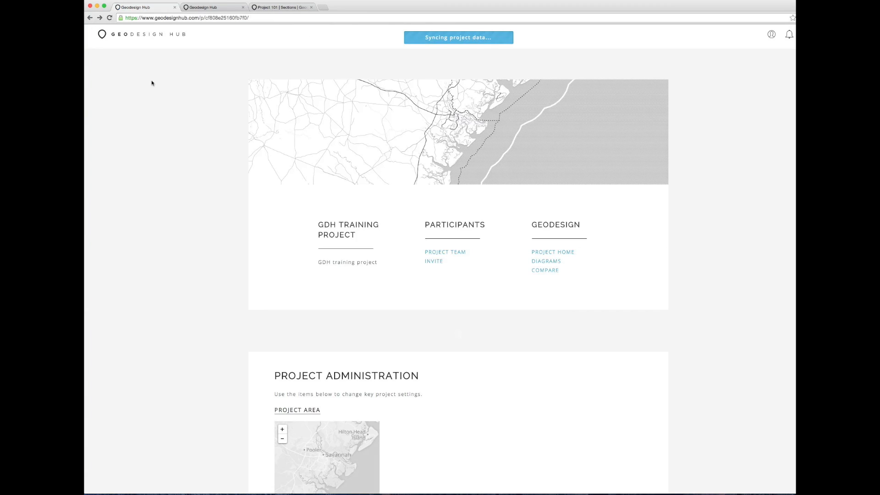
{"action": "left_click", "coordinate": [100, 33]}
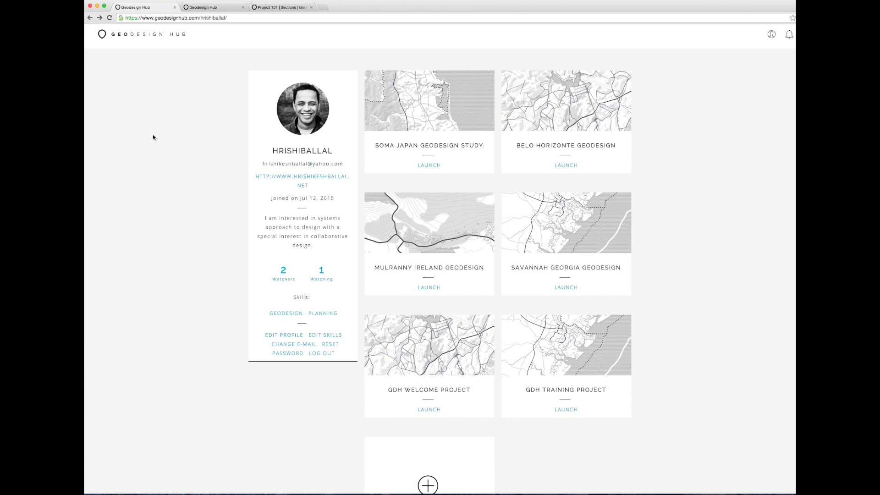
{"action": "scroll", "coordinate": [146, 146], "scroll_direction": "down", "scroll_amount": 2}
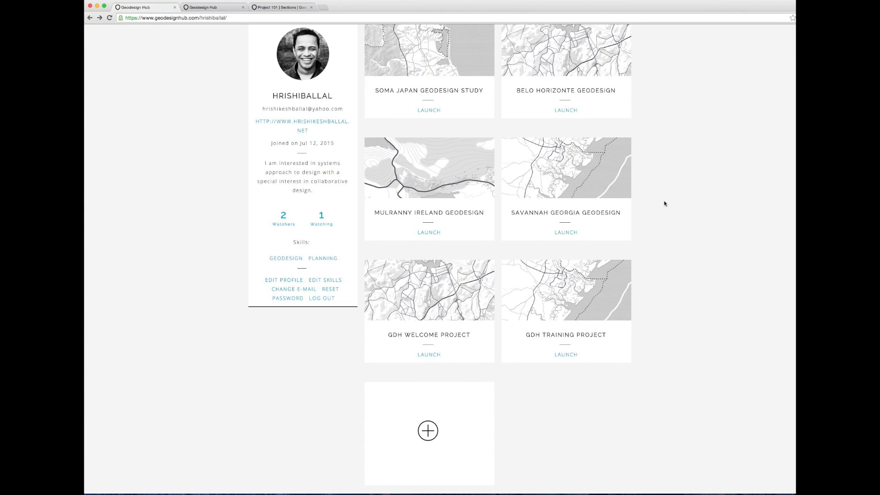
{"action": "scroll", "coordinate": [665, 203], "scroll_direction": "up", "scroll_amount": 2}
{"action": "scroll", "coordinate": [665, 203], "scroll_direction": "down", "scroll_amount": 1}
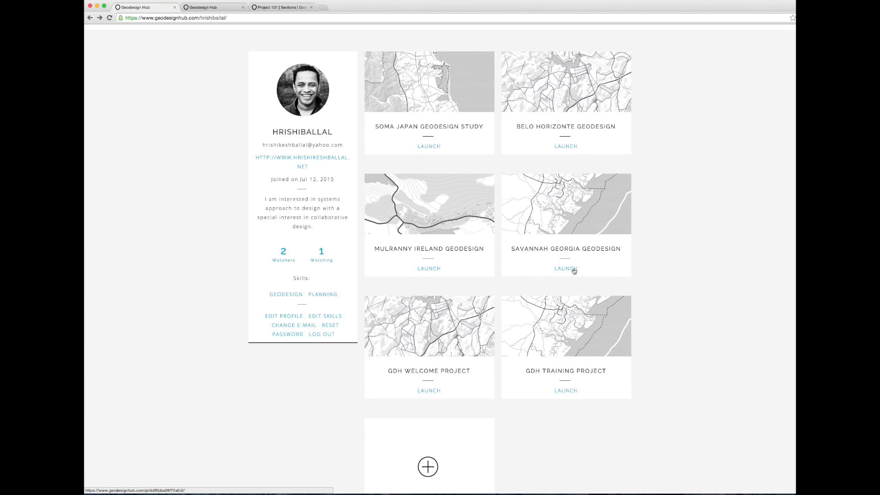
{"action": "left_click", "coordinate": [573, 271]}
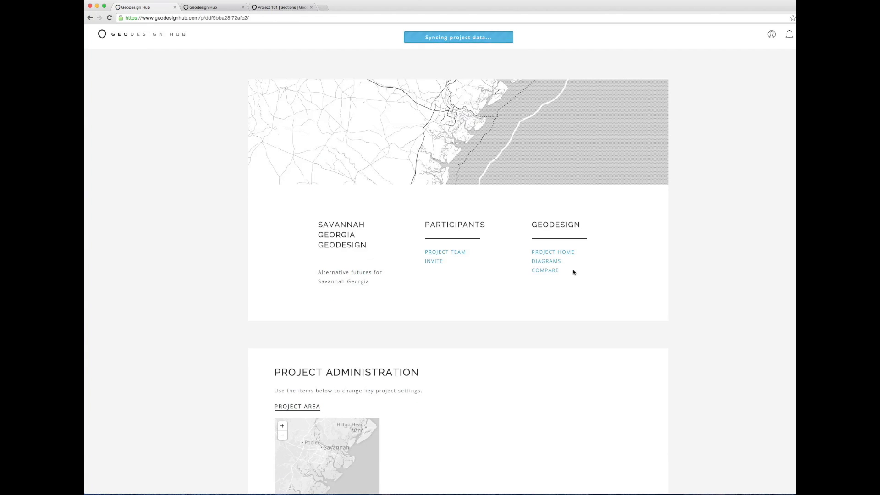
Step: Examine the Savannah project home page, including the participants and geodesign links and the project administration section
{"action": "scroll", "coordinate": [571, 284], "scroll_direction": "down", "scroll_amount": 2}
{"action": "scroll", "coordinate": [570, 292], "scroll_direction": "down", "scroll_amount": 1}
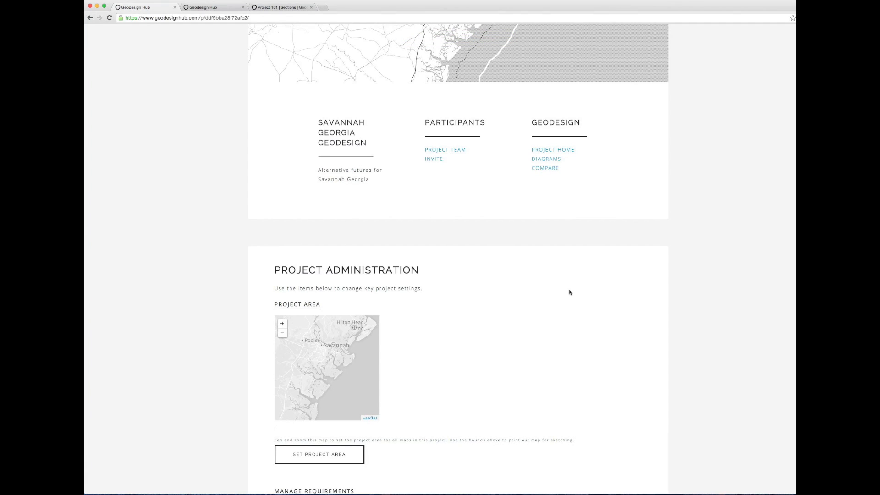
{"action": "scroll", "coordinate": [570, 292], "scroll_direction": "up", "scroll_amount": 3}
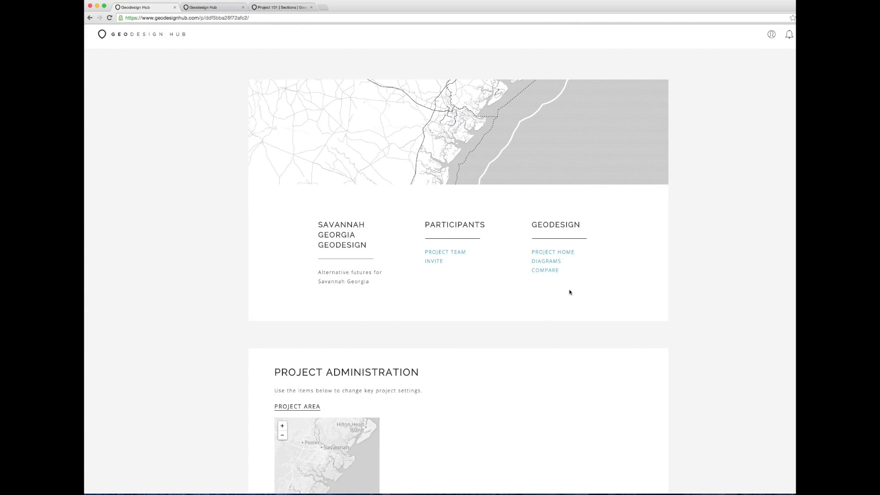
{"action": "scroll", "coordinate": [569, 292], "scroll_direction": "down", "scroll_amount": 2}
{"action": "scroll", "coordinate": [570, 292], "scroll_direction": "up", "scroll_amount": 1}
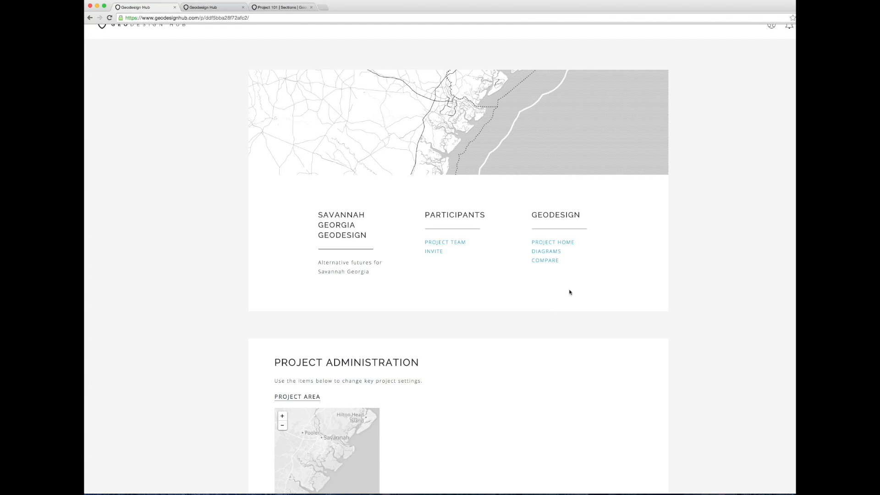
{"action": "scroll", "coordinate": [570, 292], "scroll_direction": "up", "scroll_amount": 1}
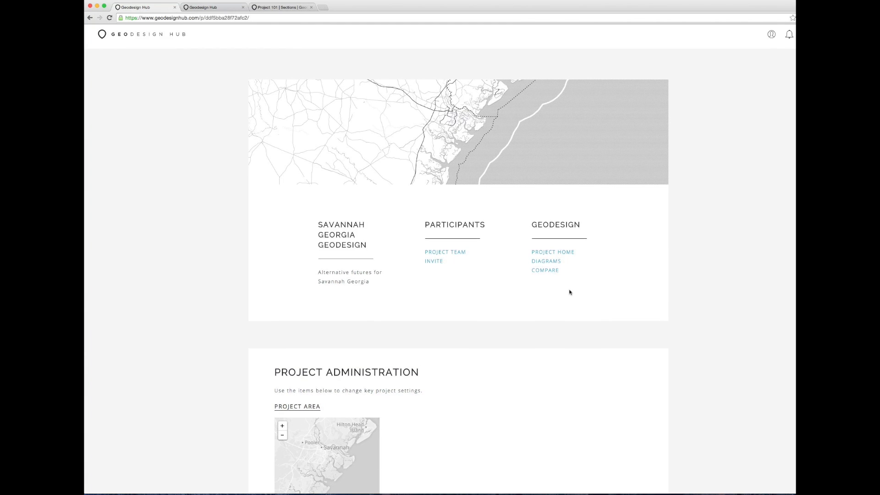
{"action": "scroll", "coordinate": [570, 292], "scroll_direction": "down", "scroll_amount": 1}
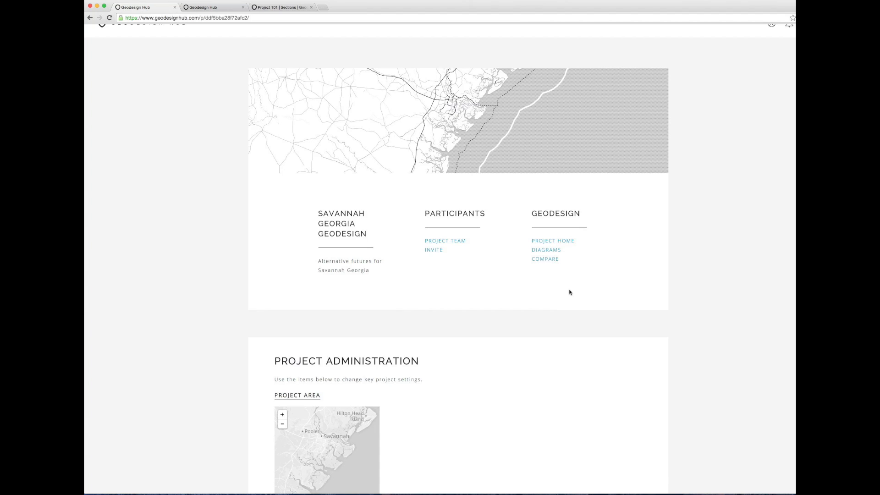
{"action": "scroll", "coordinate": [570, 292], "scroll_direction": "up", "scroll_amount": 1}
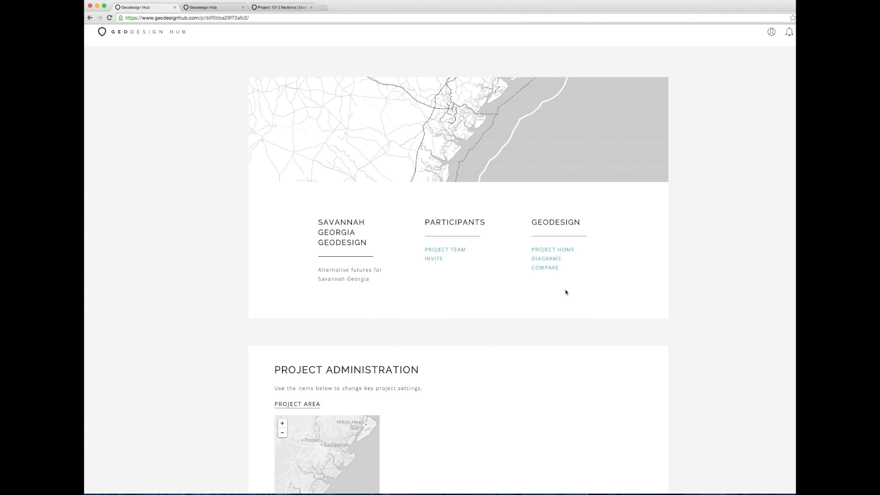
Step: Open the project's user invitation page, highlight the project join link and return to the project home page
{"action": "left_click", "coordinate": [430, 260]}
{"action": "scroll", "coordinate": [639, 298], "scroll_direction": "down", "scroll_amount": 3}
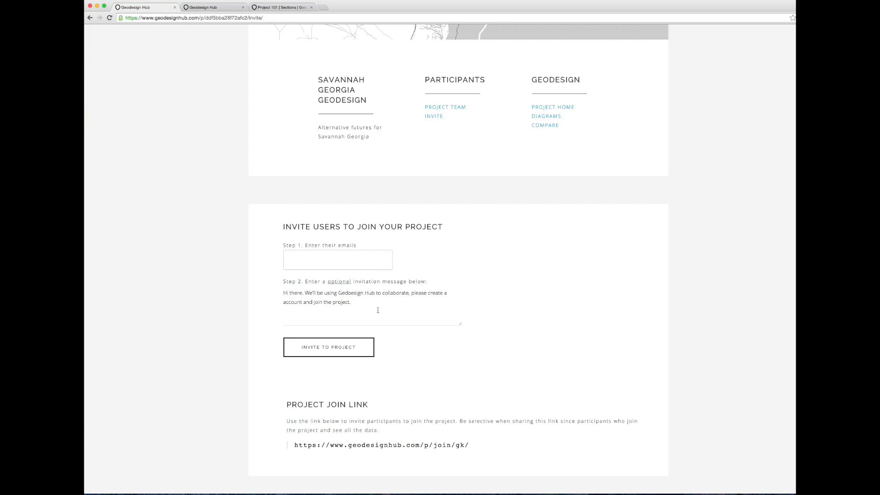
{"action": "scroll", "coordinate": [377, 310], "scroll_direction": "down", "scroll_amount": 2}
{"action": "left_click_drag", "start_coordinate": [297, 370], "coordinate": [472, 371]}
{"action": "left_click", "coordinate": [472, 372]}
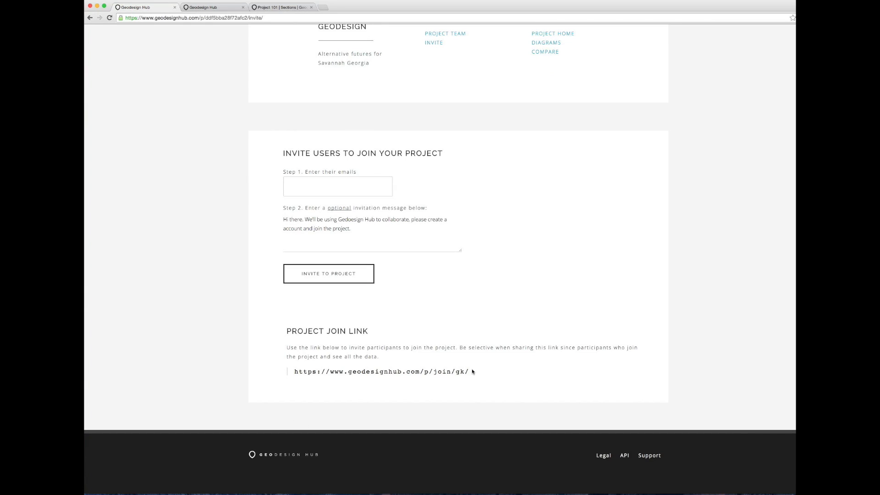
{"action": "scroll", "coordinate": [472, 372], "scroll_direction": "up", "scroll_amount": 2}
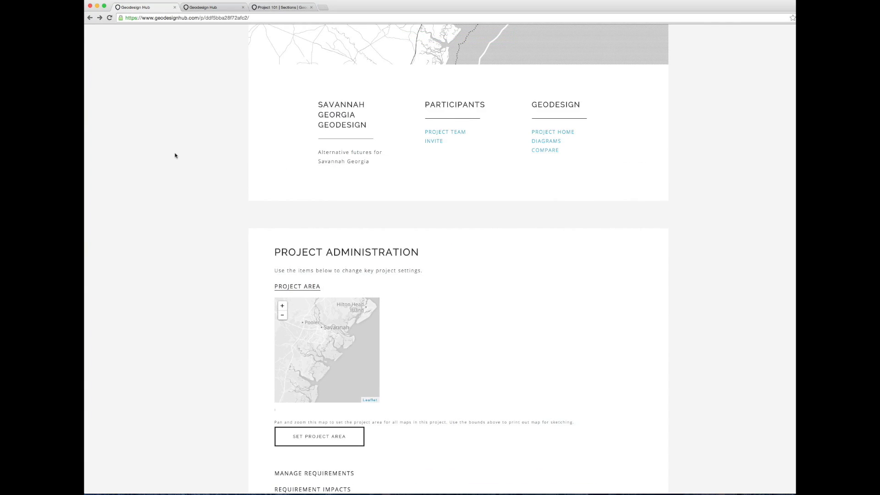
Step: Pan and zoom the project area map to frame the coast around Savannah and Hilton Head Island
{"action": "scroll", "coordinate": [175, 156], "scroll_direction": "down", "scroll_amount": 3}
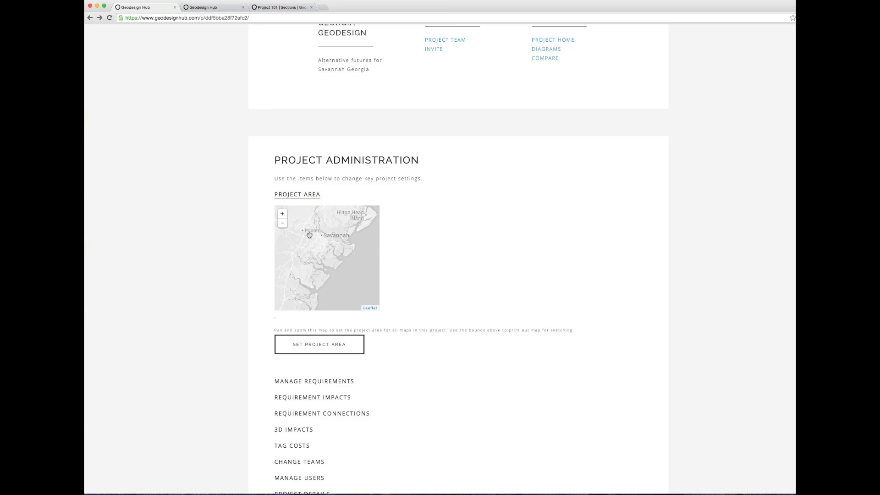
{"action": "left_click_drag", "start_coordinate": [309, 235], "coordinate": [342, 244]}
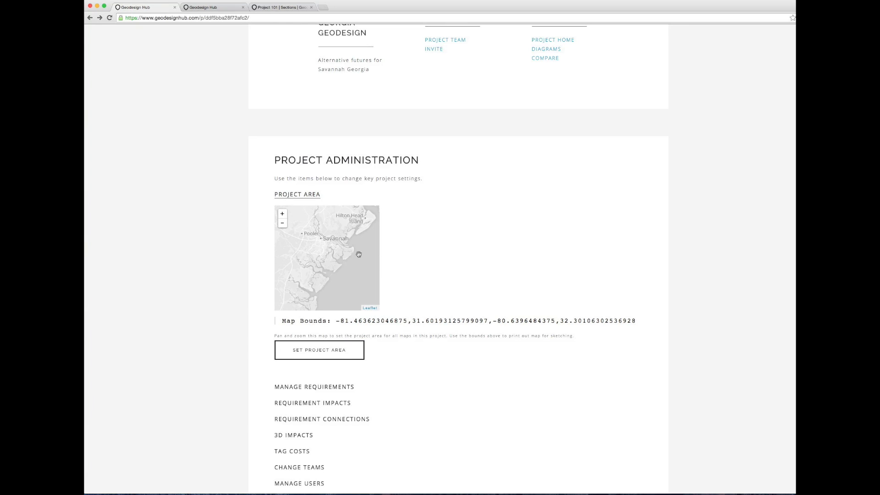
{"action": "left_click", "coordinate": [282, 214]}
{"action": "left_click", "coordinate": [283, 224]}
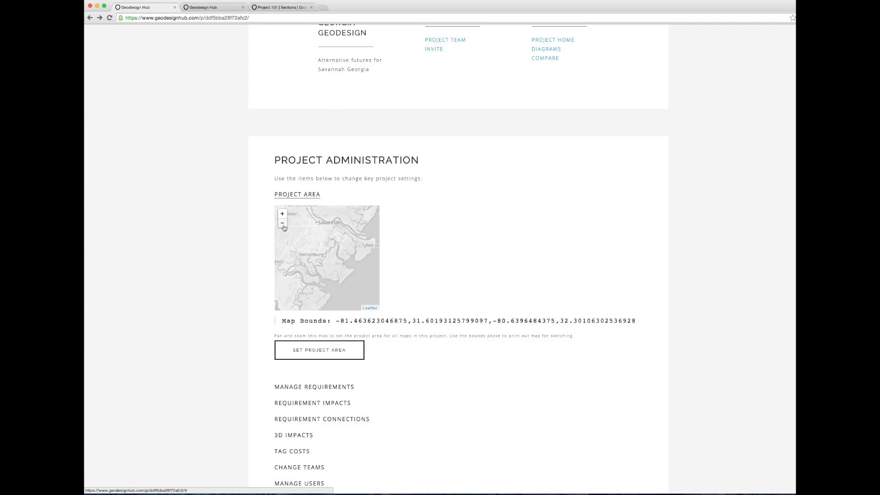
{"action": "left_click_drag", "start_coordinate": [322, 241], "coordinate": [319, 236]}
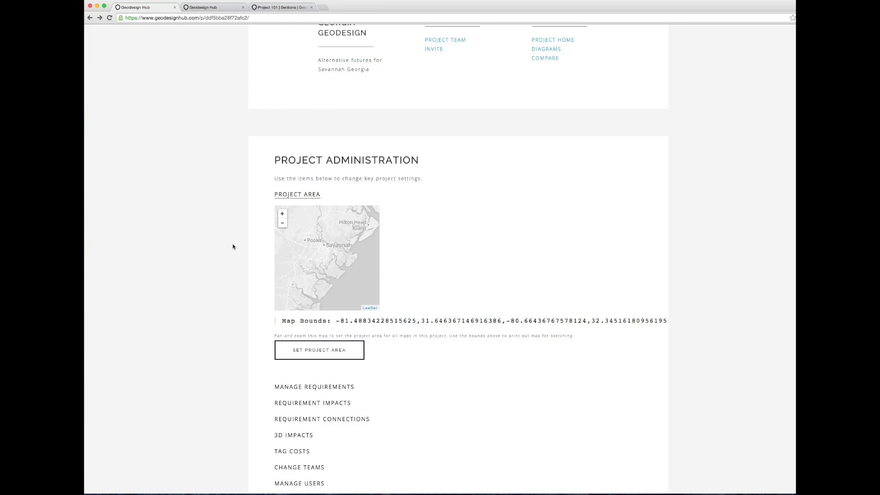
{"action": "scroll", "coordinate": [232, 246], "scroll_direction": "down", "scroll_amount": 5}
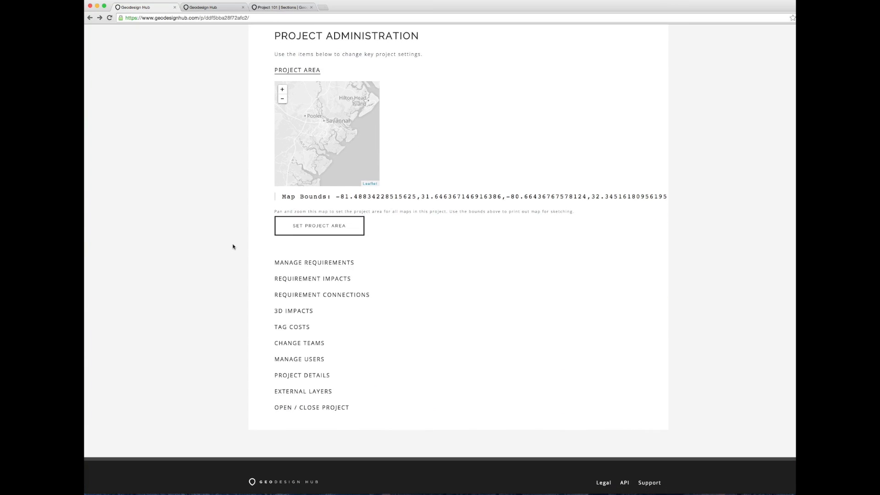
Step: Open the Manage Requirements section of the project administration
{"action": "left_click", "coordinate": [289, 261]}
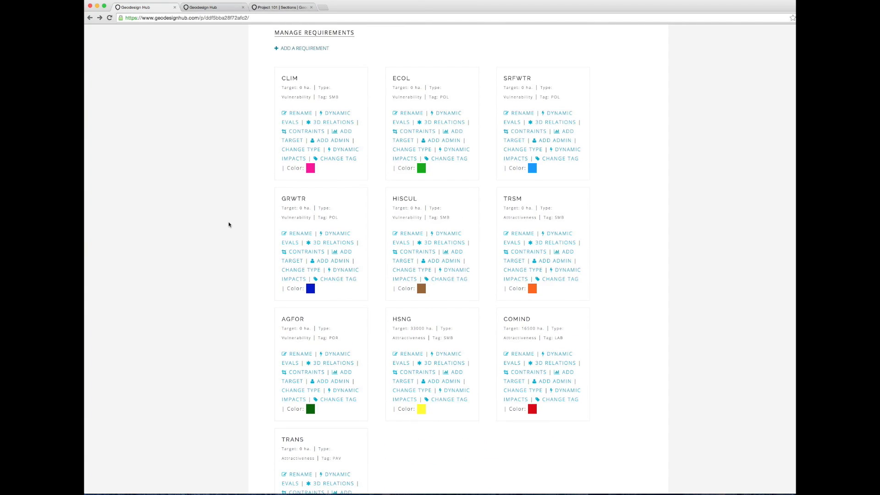
{"action": "scroll", "coordinate": [229, 224], "scroll_direction": "up", "scroll_amount": 1}
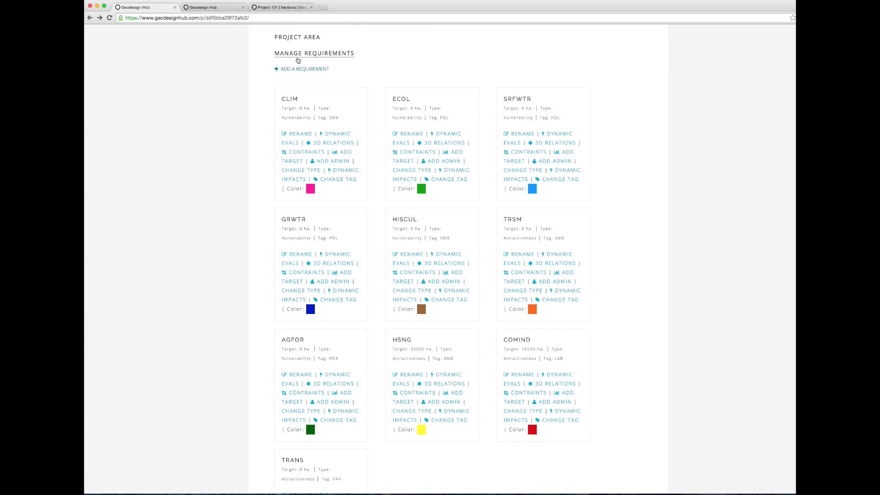
Step: Fill in a new requirement with type Attractiveness, tag Small Building and name HDH, and close the form without adding it
{"action": "left_click", "coordinate": [299, 69]}
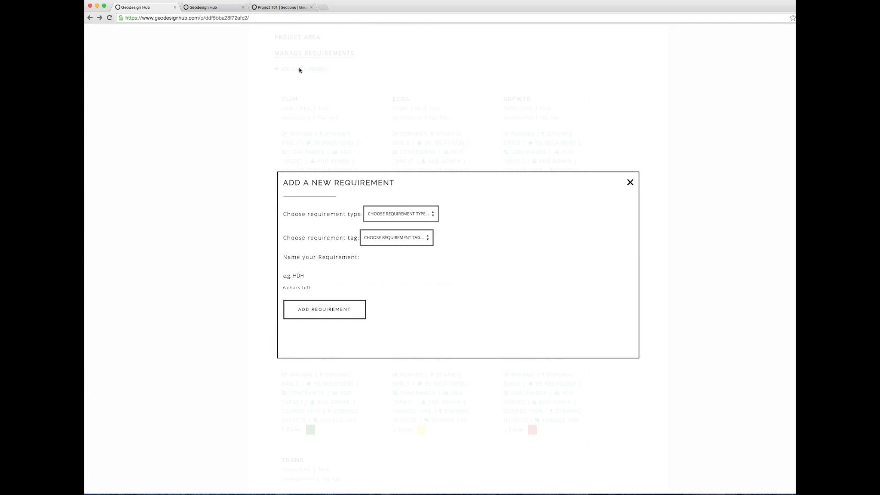
{"action": "left_click", "coordinate": [428, 217]}
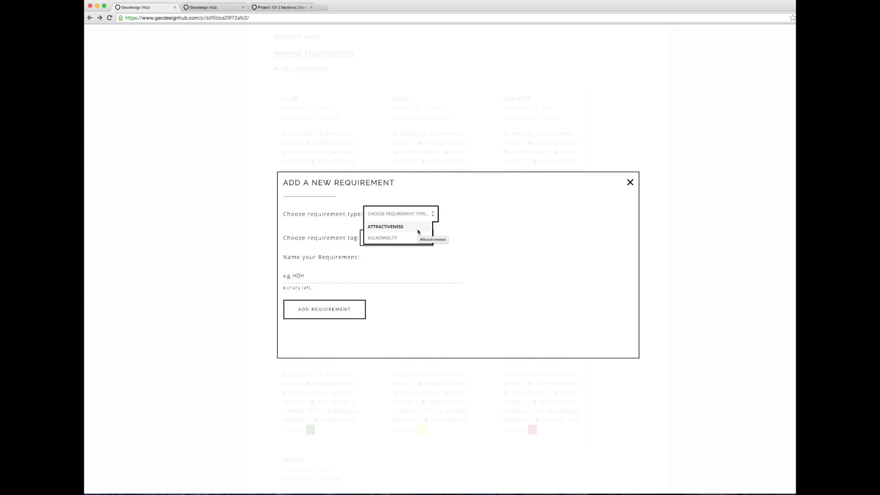
{"action": "left_click", "coordinate": [417, 231]}
{"action": "left_click", "coordinate": [419, 237]}
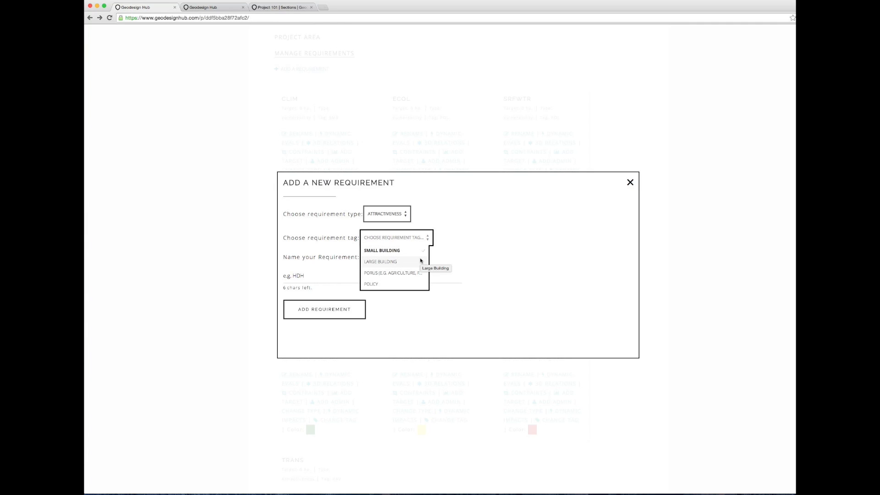
{"action": "scroll", "coordinate": [415, 266], "scroll_direction": "down", "scroll_amount": 1}
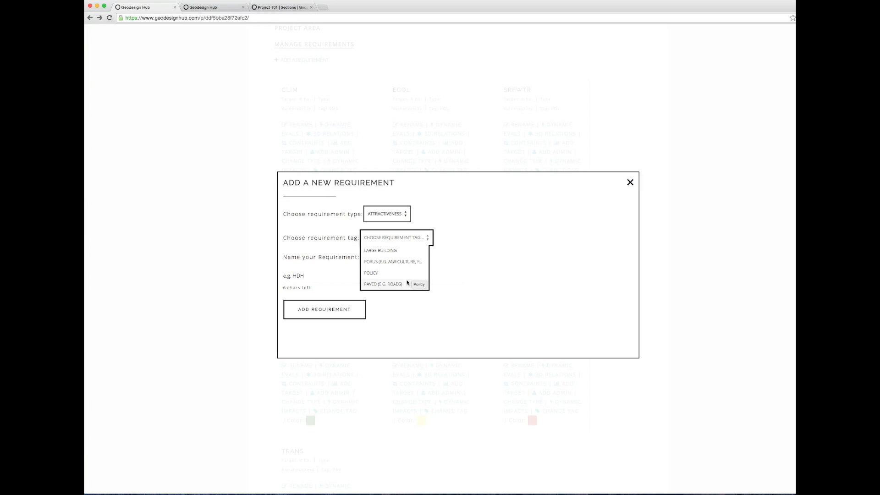
{"action": "left_click", "coordinate": [489, 247]}
{"action": "left_click", "coordinate": [395, 274]}
{"action": "left_click_drag", "start_coordinate": [292, 259], "coordinate": [316, 287]}
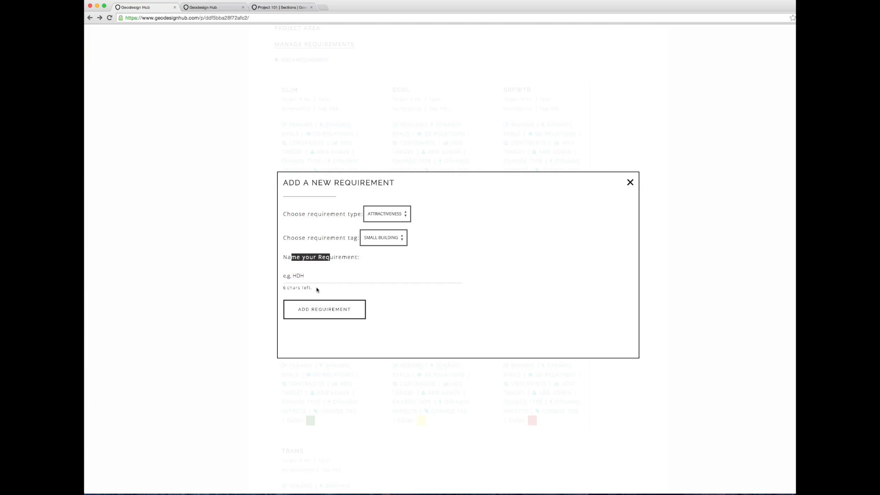
{"action": "left_click", "coordinate": [305, 276]}
{"action": "type", "text": "HDH"}
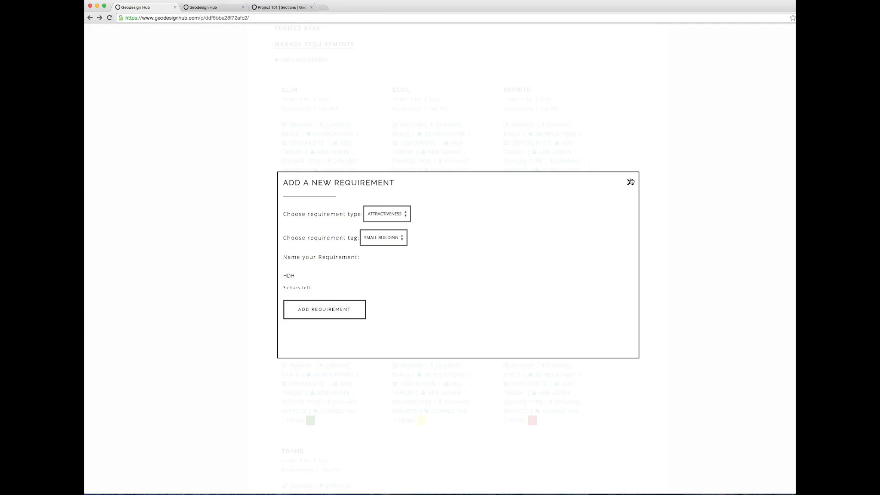
{"action": "left_click", "coordinate": [630, 181]}
Step: Look over the requirement cards, view the rename form of the CLIM requirement and close it without renaming
{"action": "scroll", "coordinate": [690, 187], "scroll_direction": "down", "scroll_amount": 1}
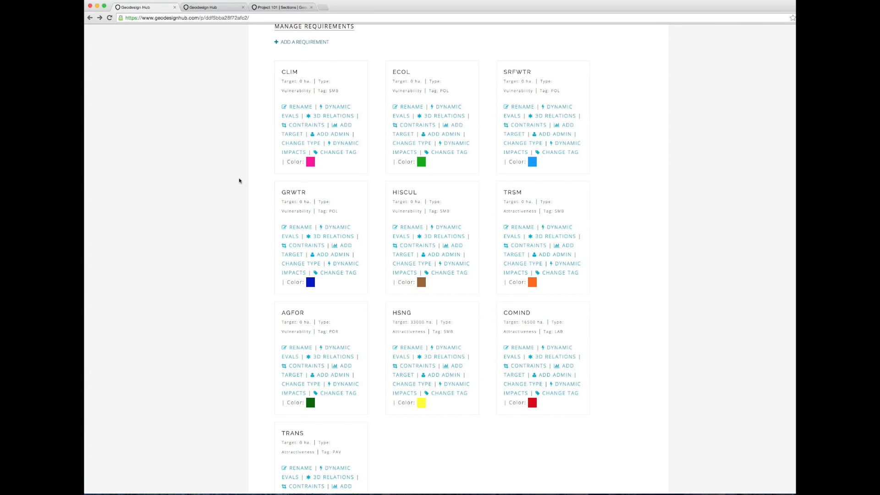
{"action": "scroll", "coordinate": [239, 181], "scroll_direction": "down", "scroll_amount": 1}
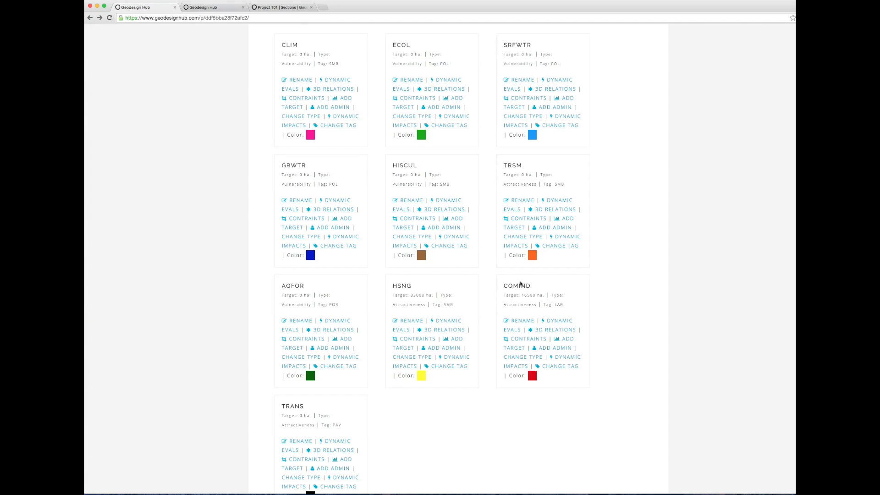
{"action": "scroll", "coordinate": [241, 327], "scroll_direction": "down", "scroll_amount": 1}
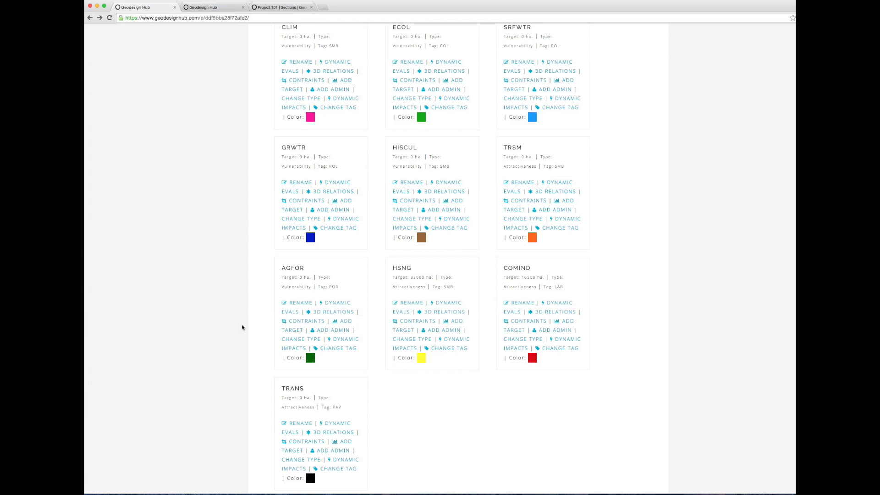
{"action": "scroll", "coordinate": [242, 328], "scroll_direction": "up", "scroll_amount": 1}
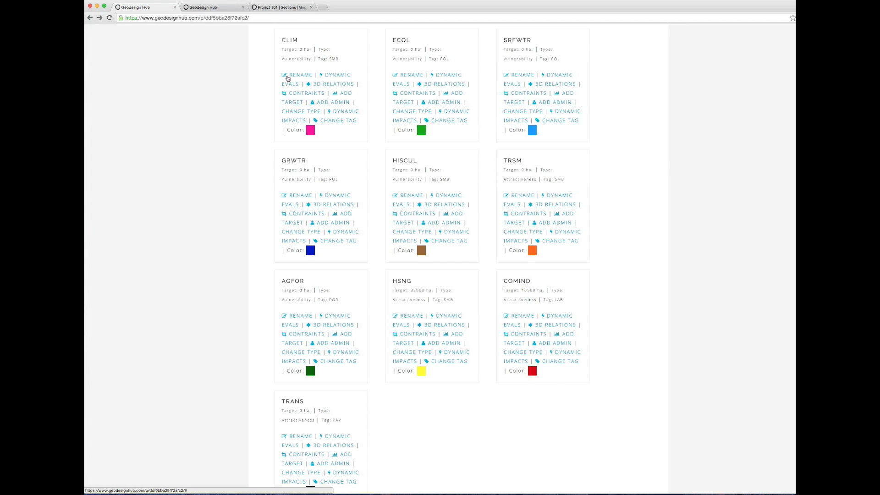
{"action": "left_click", "coordinate": [288, 76]}
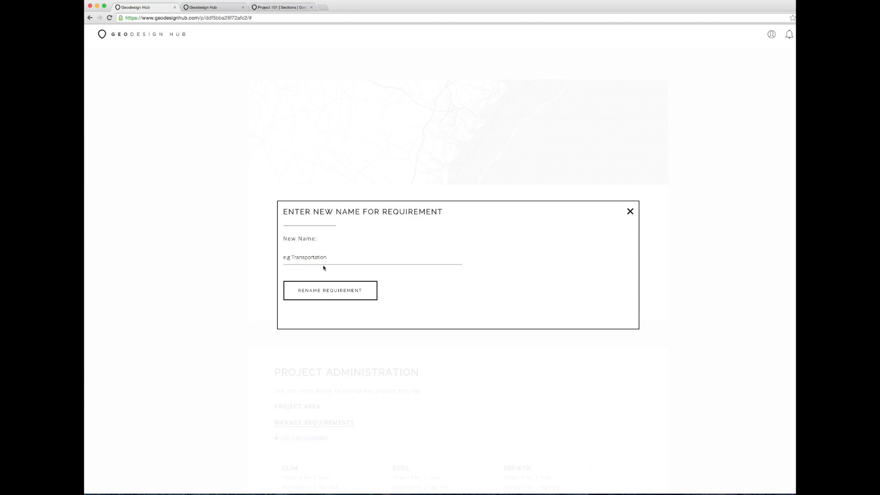
{"action": "left_click", "coordinate": [630, 211]}
Step: View the CLIM requirement's dynamic evaluation link, enable external model data, compare the POST, WMS and WFS options, and close without linking
{"action": "scroll", "coordinate": [408, 298], "scroll_direction": "down", "scroll_amount": 3}
{"action": "scroll", "coordinate": [407, 298], "scroll_direction": "down", "scroll_amount": 3}
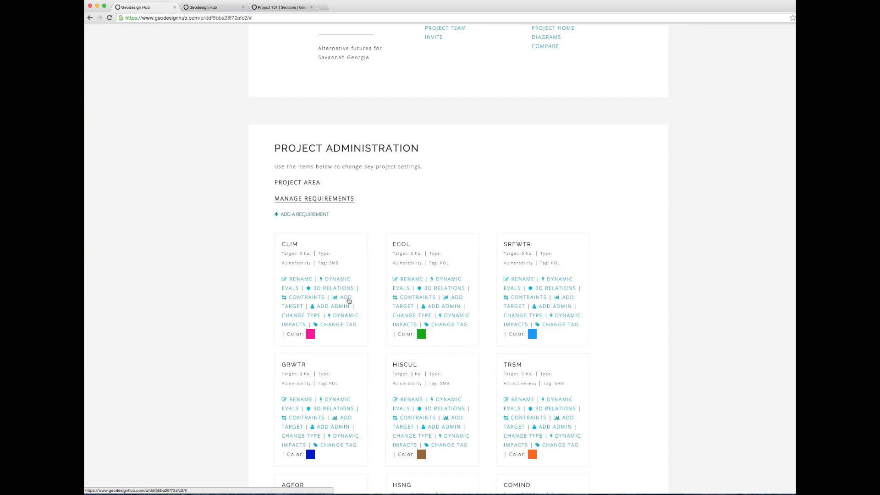
{"action": "scroll", "coordinate": [349, 300], "scroll_direction": "down", "scroll_amount": 3}
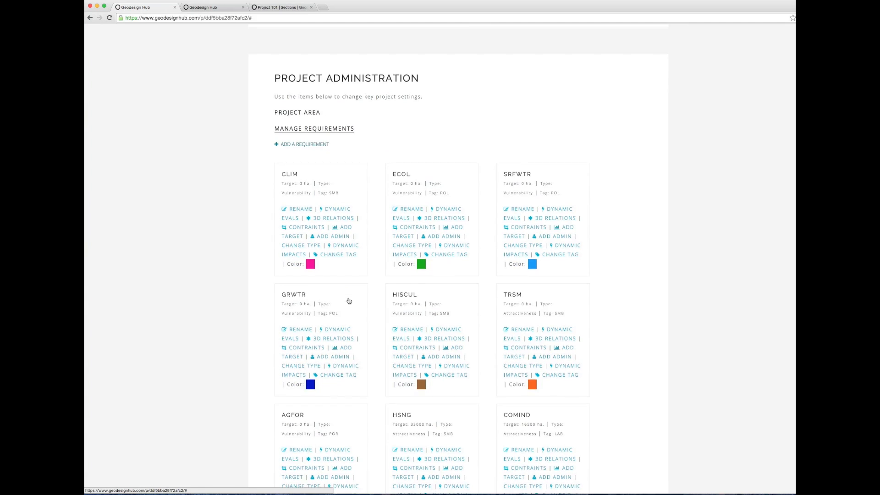
{"action": "scroll", "coordinate": [615, 383], "scroll_direction": "down", "scroll_amount": 3}
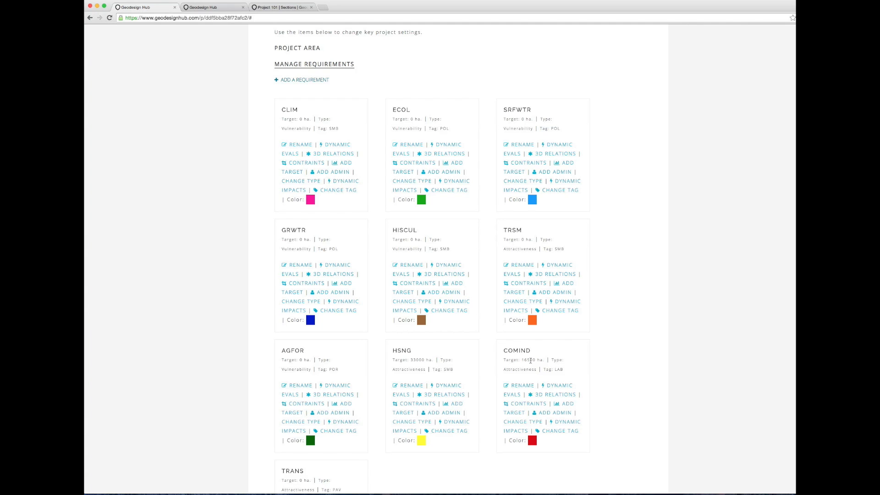
{"action": "scroll", "coordinate": [593, 356], "scroll_direction": "up", "scroll_amount": 1}
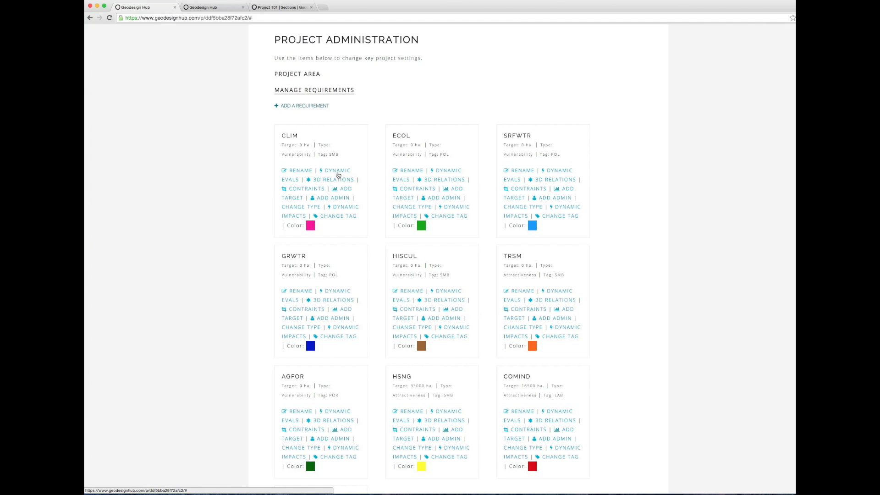
{"action": "left_click", "coordinate": [337, 174]}
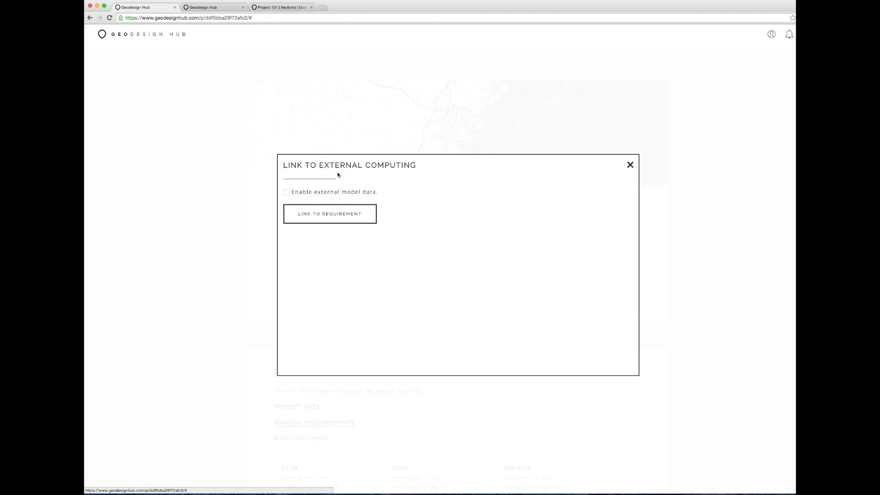
{"action": "left_click", "coordinate": [287, 192]}
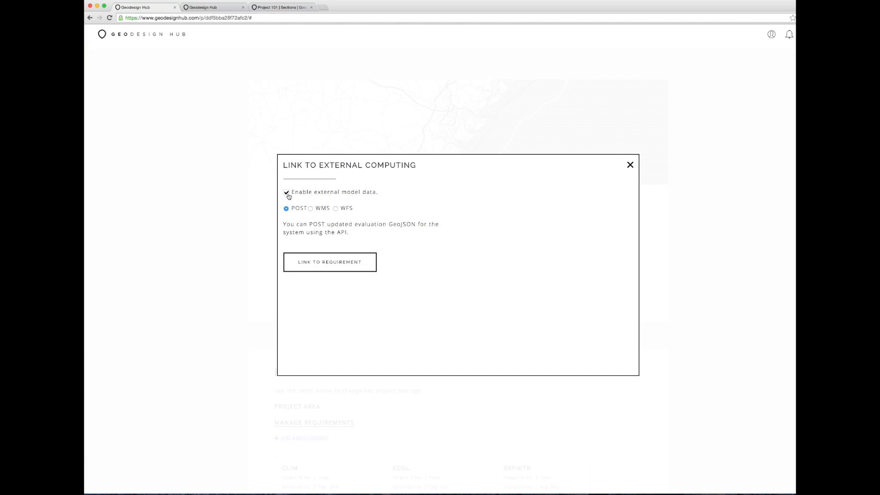
{"action": "left_click", "coordinate": [311, 209]}
{"action": "left_click", "coordinate": [336, 209]}
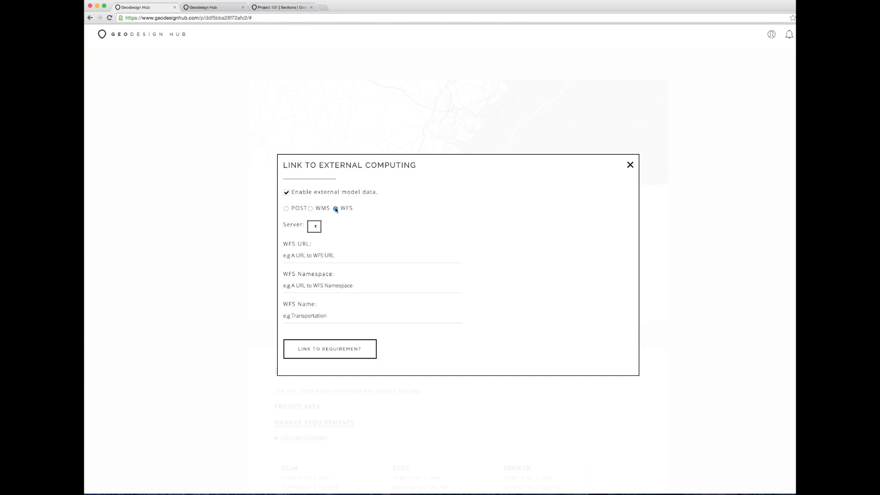
{"action": "left_click", "coordinate": [295, 208]}
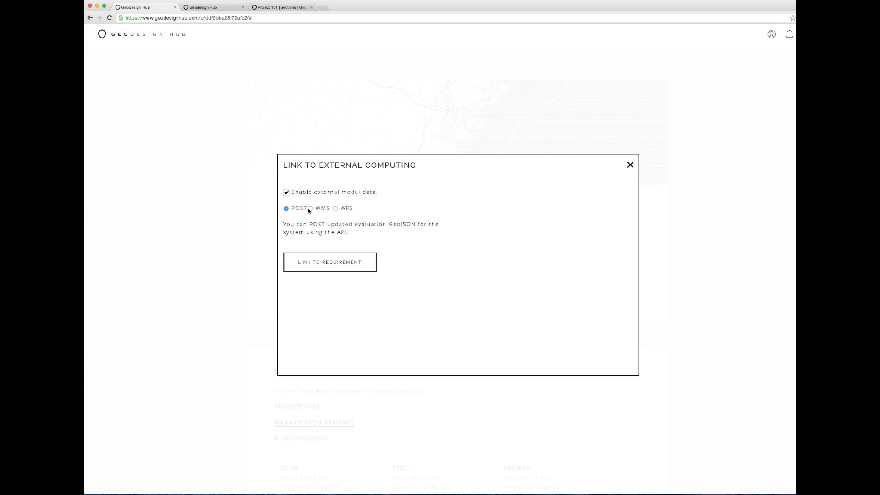
{"action": "left_click", "coordinate": [310, 208]}
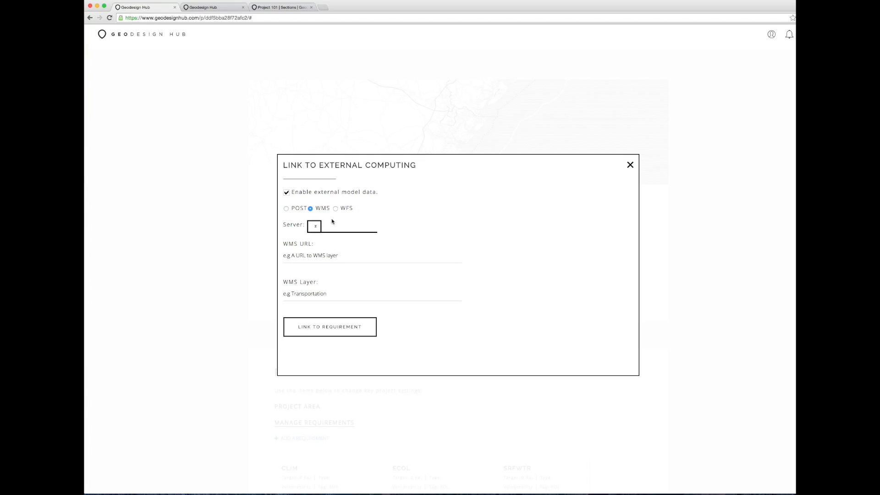
{"action": "left_click", "coordinate": [303, 256]}
{"action": "left_click", "coordinate": [336, 208]}
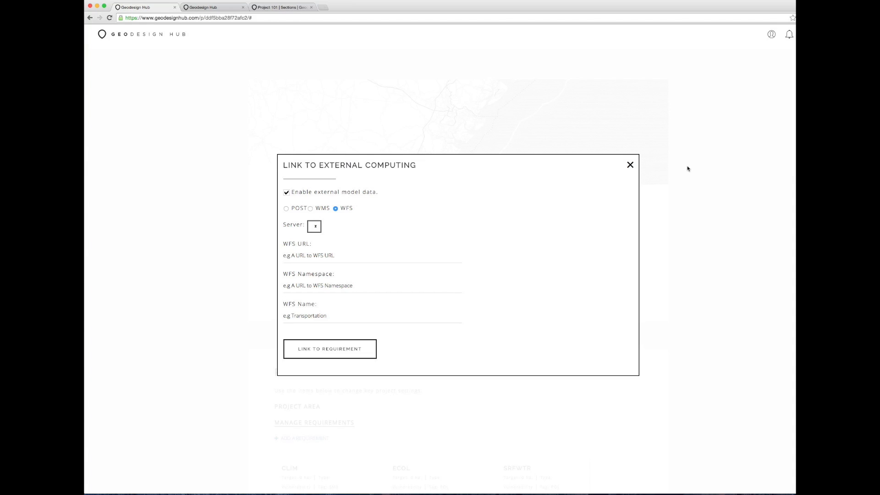
{"action": "left_click", "coordinate": [630, 165]}
Step: View the constraints setting of the CLIM requirement and close it without changes
{"action": "scroll", "coordinate": [714, 269], "scroll_direction": "down", "scroll_amount": 5}
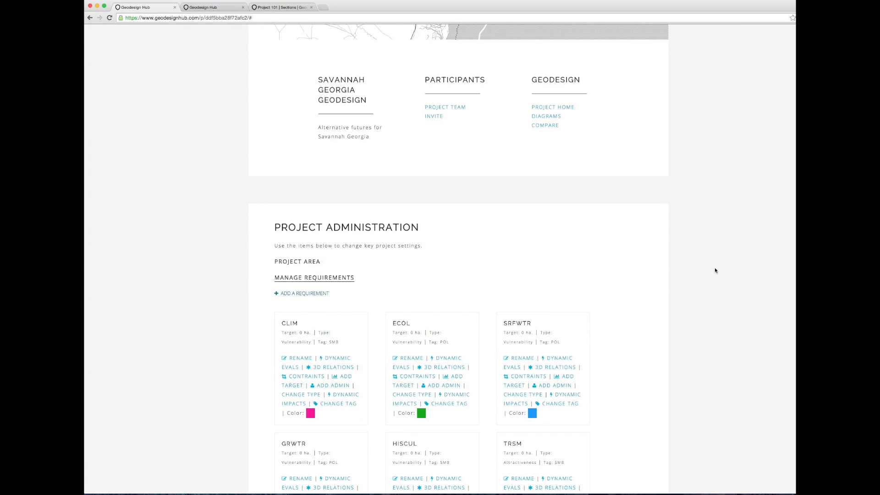
{"action": "scroll", "coordinate": [640, 282], "scroll_direction": "down", "scroll_amount": 2}
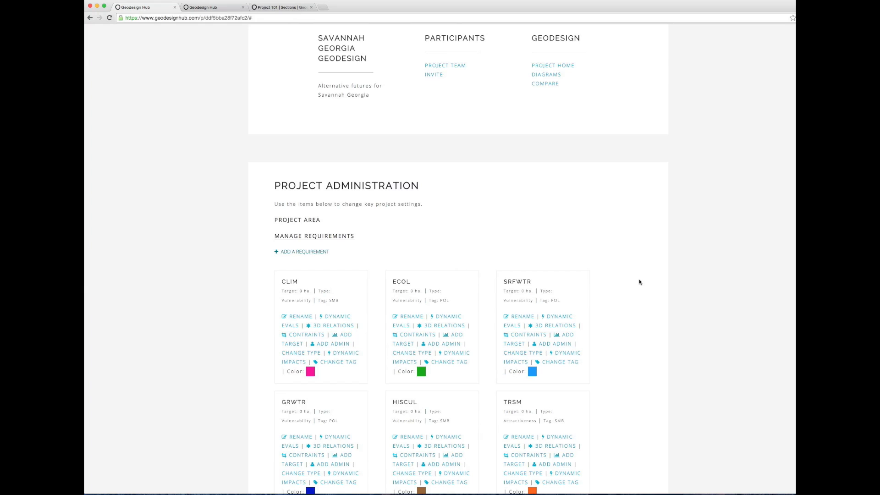
{"action": "left_click", "coordinate": [305, 334]}
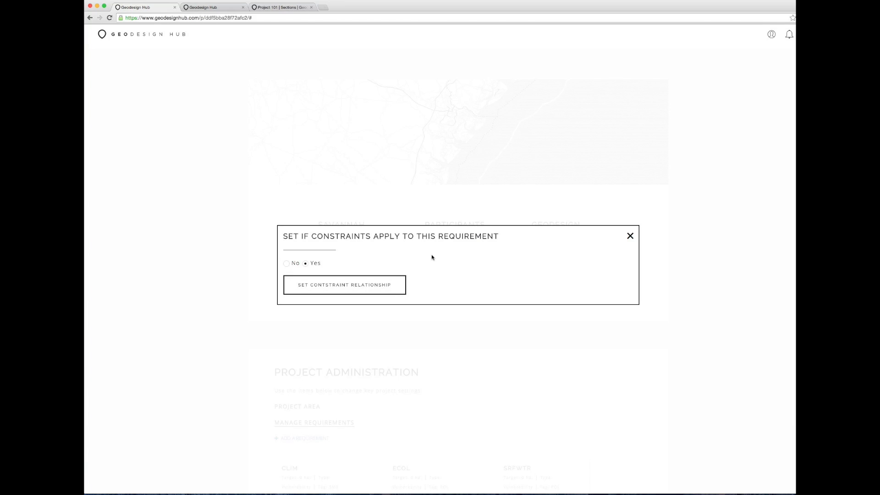
{"action": "left_click", "coordinate": [630, 236]}
Step: View the color palette of the CLIM requirement and dismiss it without picking a new color
{"action": "scroll", "coordinate": [707, 305], "scroll_direction": "down", "scroll_amount": 4}
{"action": "scroll", "coordinate": [697, 311], "scroll_direction": "down", "scroll_amount": 2}
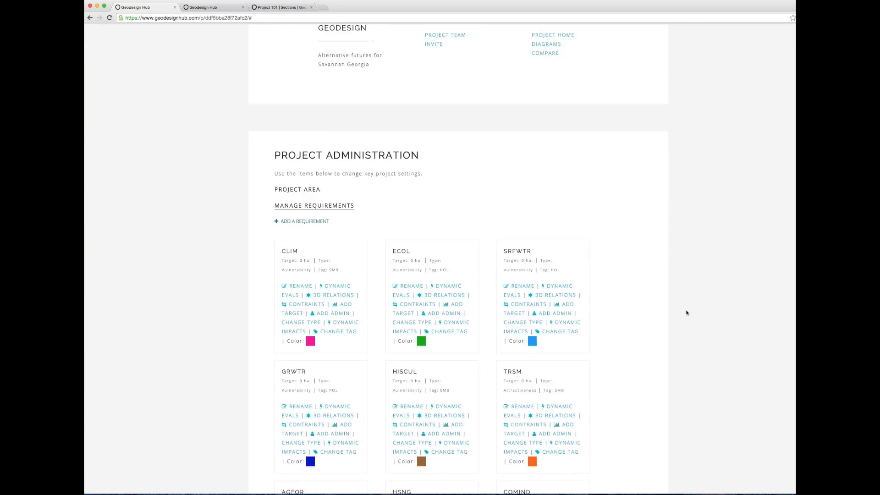
{"action": "scroll", "coordinate": [687, 312], "scroll_direction": "down", "scroll_amount": 3}
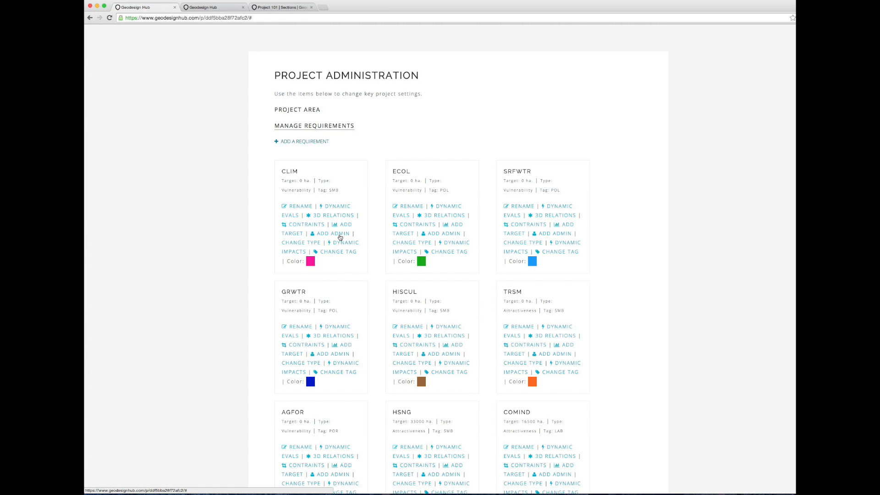
{"action": "scroll", "coordinate": [339, 237], "scroll_direction": "up", "scroll_amount": 1}
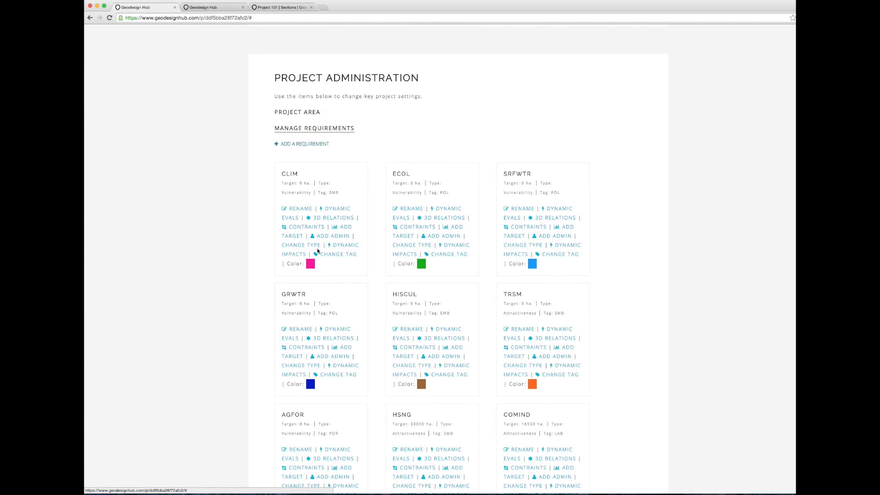
{"action": "left_click", "coordinate": [310, 261]}
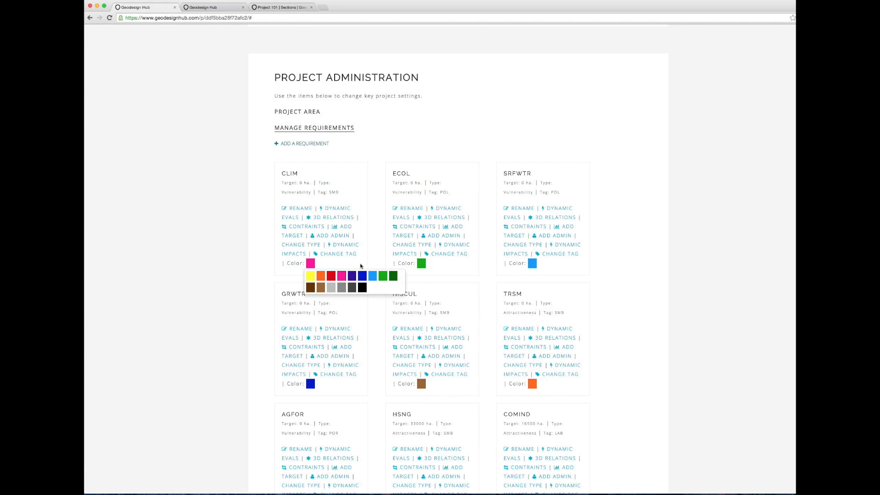
{"action": "left_click", "coordinate": [361, 266]}
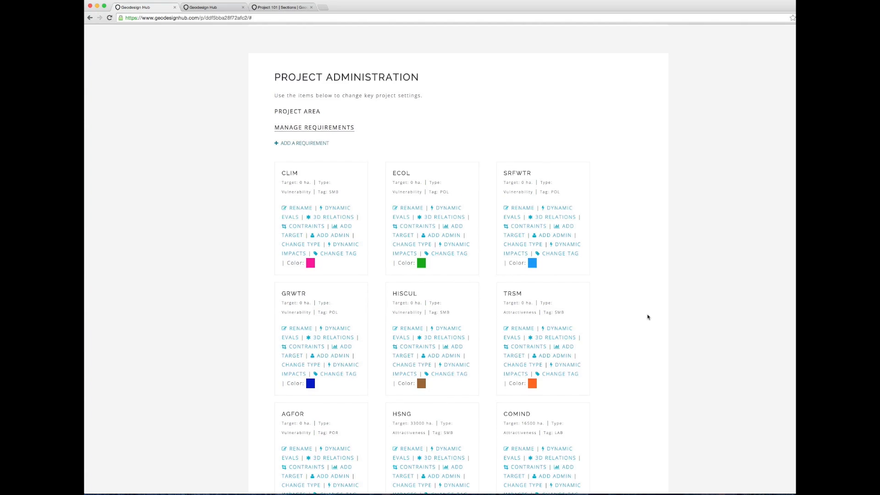
Step: Look over the remaining requirement cards and display the requirement impacts table for ECOL
{"action": "scroll", "coordinate": [648, 316], "scroll_direction": "down", "scroll_amount": 3}
{"action": "scroll", "coordinate": [647, 316], "scroll_direction": "down", "scroll_amount": 1}
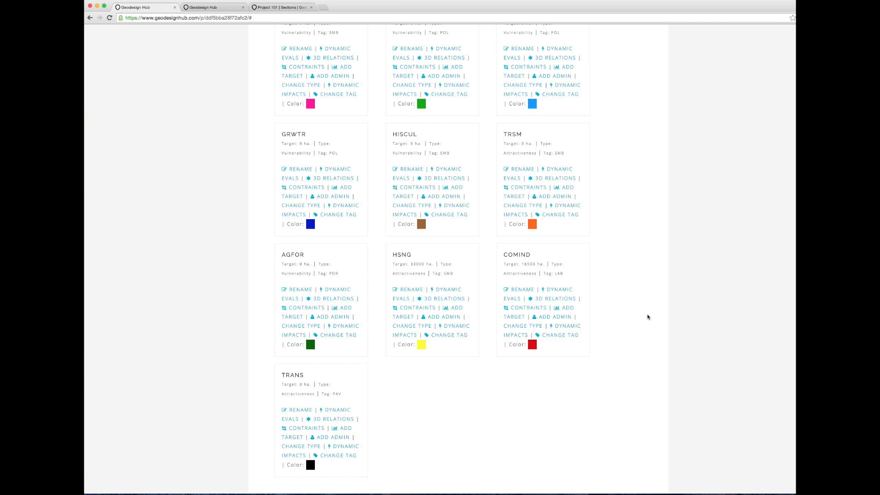
{"action": "scroll", "coordinate": [646, 320], "scroll_direction": "up", "scroll_amount": 1}
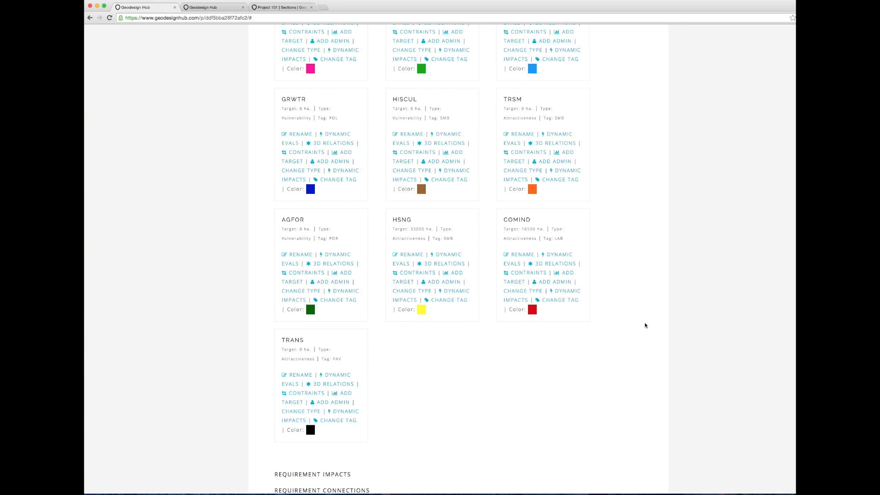
{"action": "scroll", "coordinate": [644, 325], "scroll_direction": "down", "scroll_amount": 3}
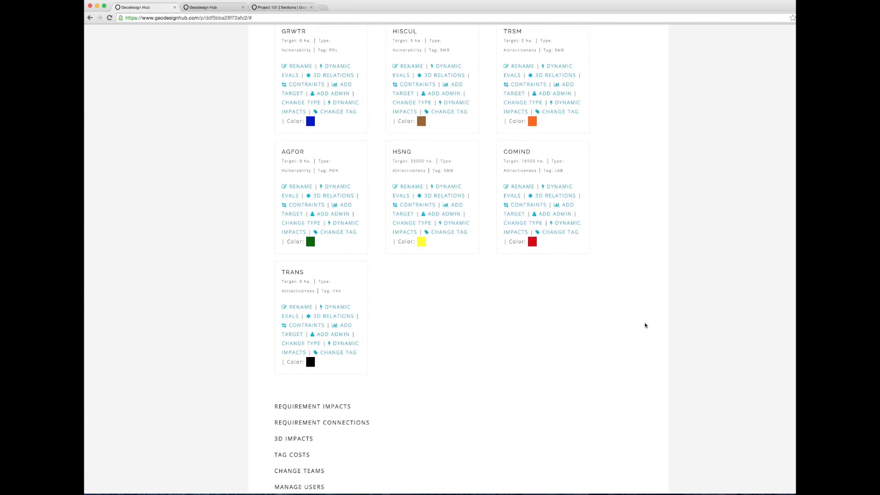
{"action": "scroll", "coordinate": [645, 325], "scroll_direction": "down", "scroll_amount": 4}
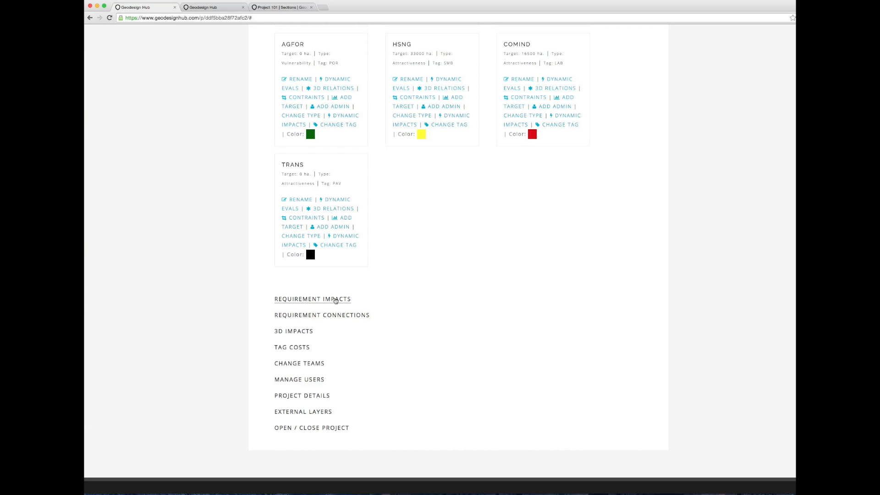
{"action": "left_click", "coordinate": [336, 301]}
{"action": "left_click", "coordinate": [305, 199]}
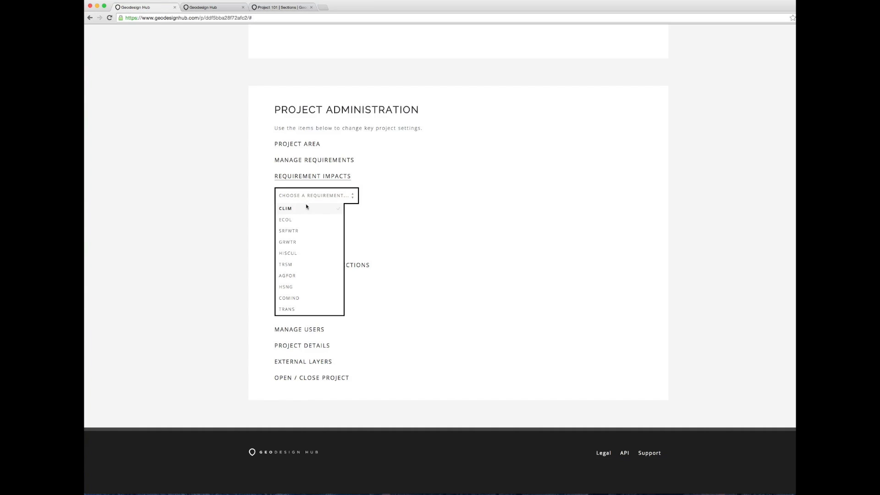
{"action": "left_click", "coordinate": [300, 220]}
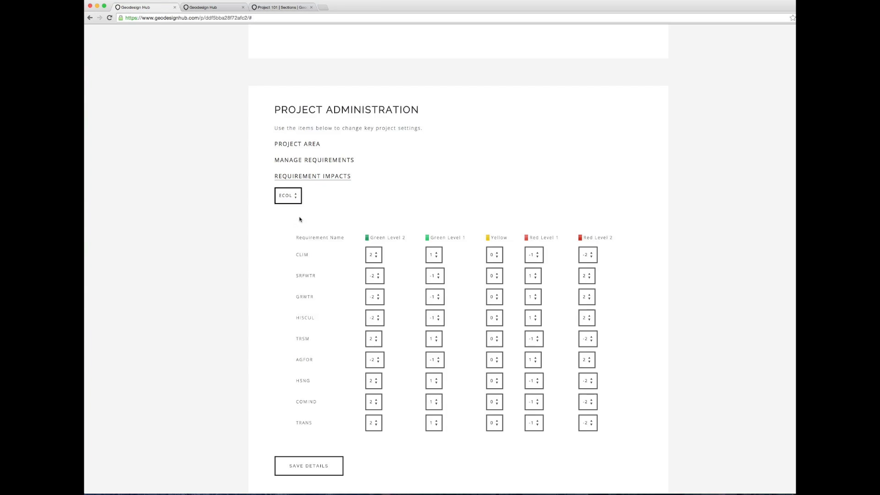
{"action": "scroll", "coordinate": [661, 232], "scroll_direction": "down", "scroll_amount": 3}
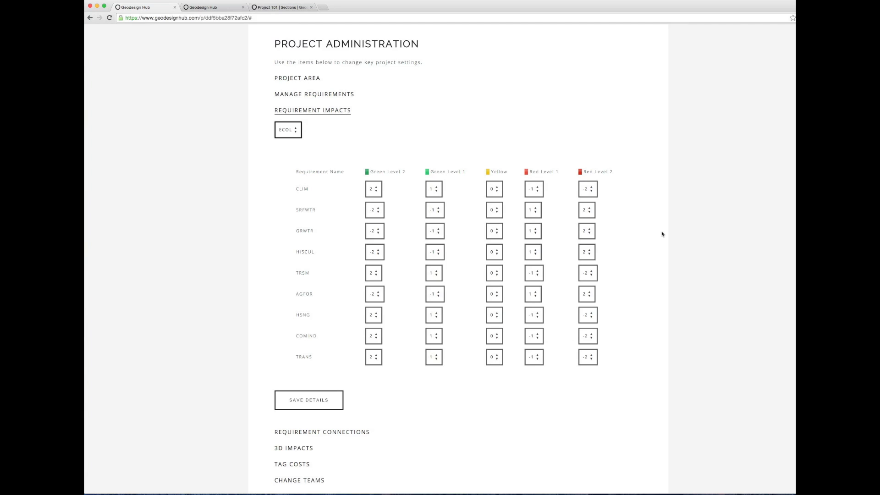
Step: Set ECOL's impacts on CLIM to -2 for Green Level 2, -1 for Green Level 1, 0 for Yellow, 0 for Red Level 1 and 2 for Red Level 2
{"action": "left_click", "coordinate": [388, 189]}
{"action": "left_click", "coordinate": [381, 197]}
{"action": "left_click", "coordinate": [437, 191]}
{"action": "left_click", "coordinate": [440, 212]}
{"action": "left_click", "coordinate": [495, 188]}
{"action": "left_click", "coordinate": [502, 225]}
{"action": "left_click", "coordinate": [534, 189]}
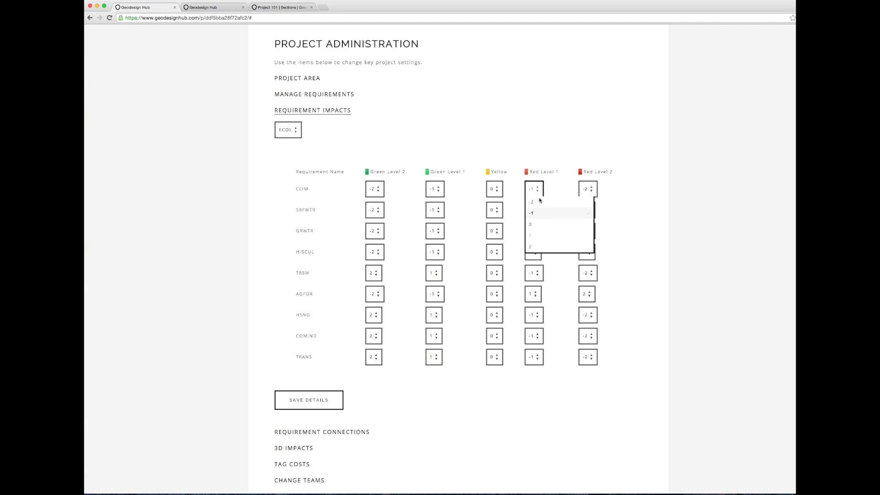
{"action": "left_click", "coordinate": [541, 226]}
{"action": "left_click", "coordinate": [588, 189]}
{"action": "left_click", "coordinate": [589, 246]}
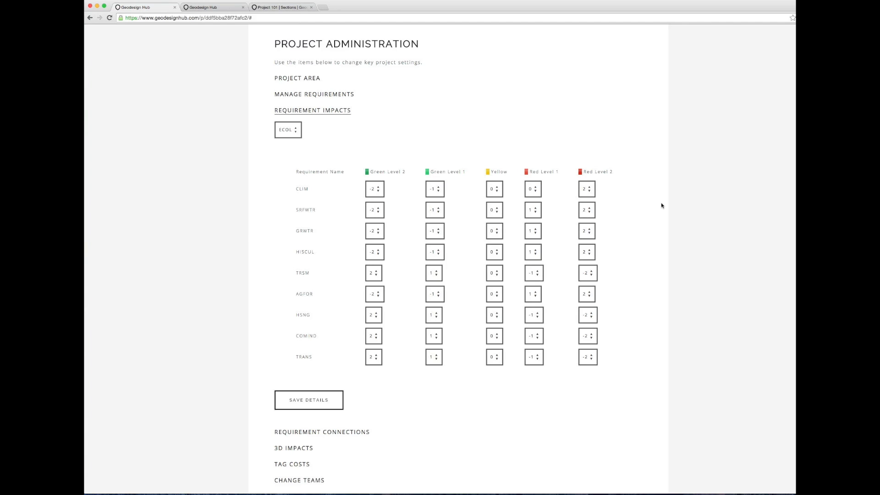
Step: Display the requirement connections table for ECOL
{"action": "scroll", "coordinate": [661, 206], "scroll_direction": "down", "scroll_amount": 4}
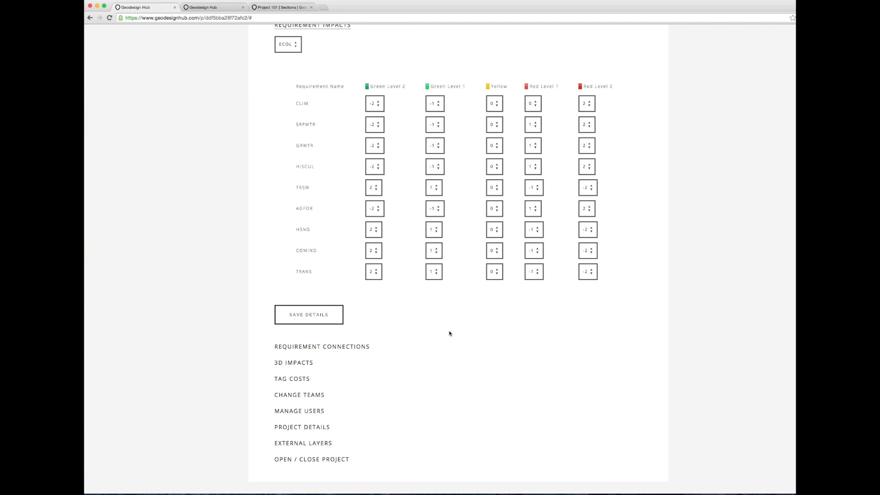
{"action": "left_click", "coordinate": [349, 353]}
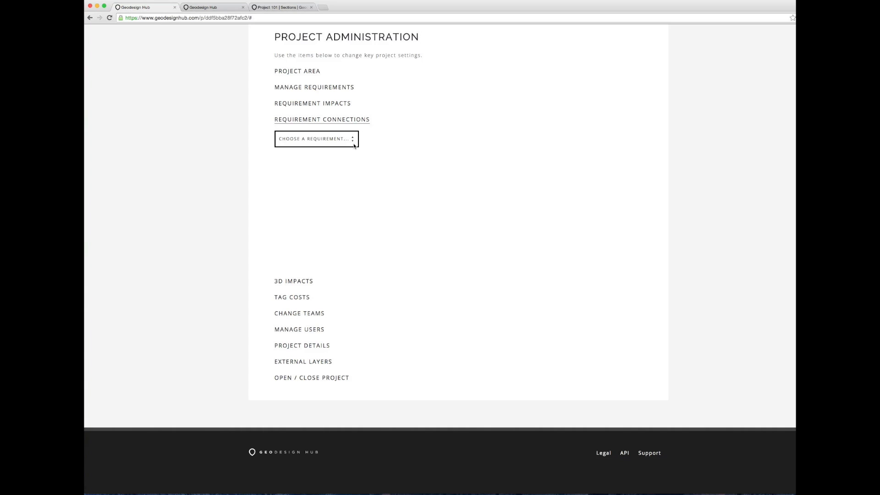
{"action": "left_click", "coordinate": [353, 146]}
{"action": "left_click", "coordinate": [334, 163]}
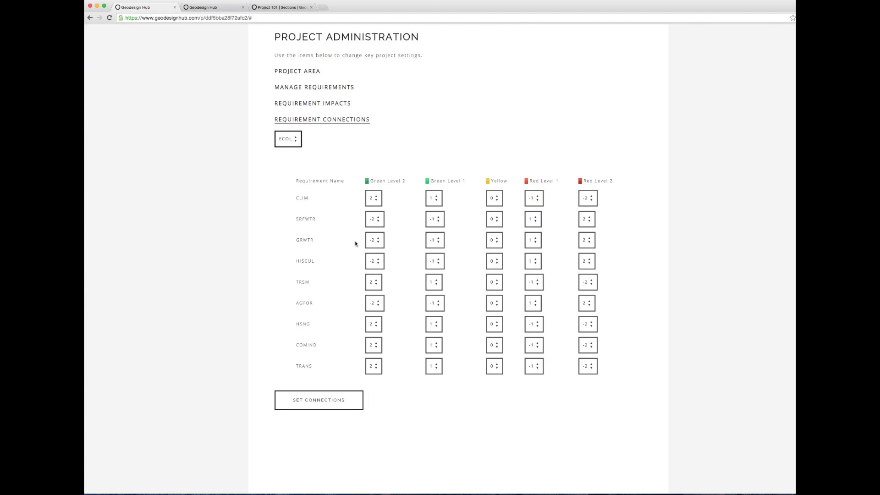
Step: View the estimated cost per hectare settings for each tag
{"action": "scroll", "coordinate": [355, 243], "scroll_direction": "down", "scroll_amount": 5}
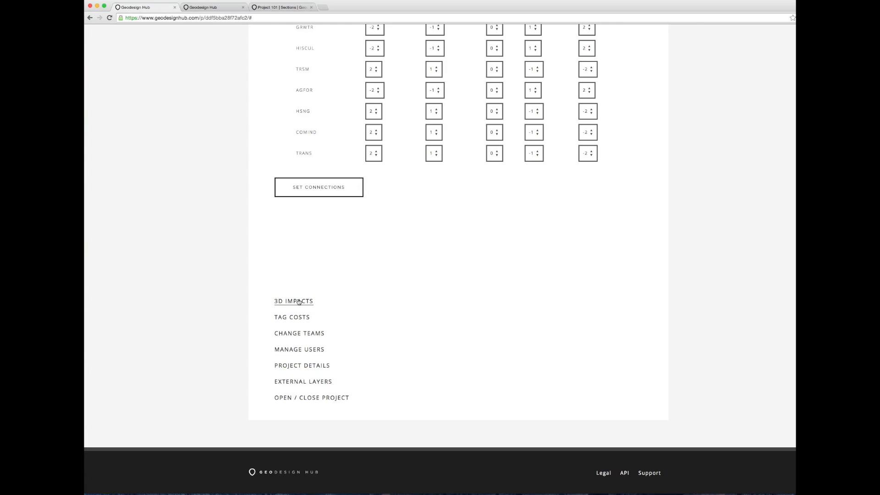
{"action": "scroll", "coordinate": [385, 293], "scroll_direction": "down", "scroll_amount": 1}
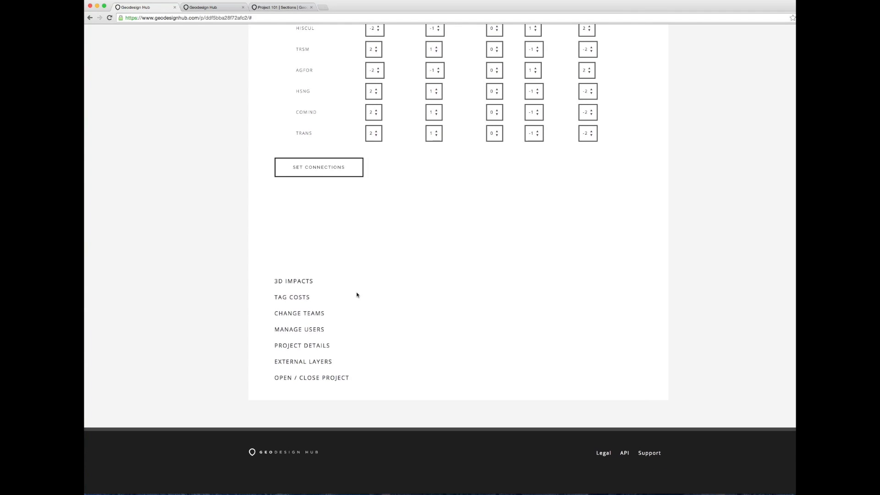
{"action": "left_click", "coordinate": [293, 297]}
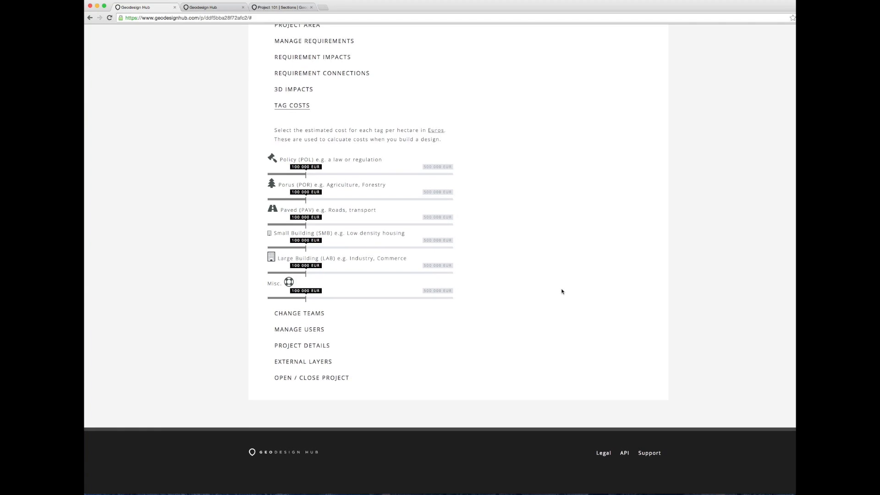
Step: View the project's users and administrators, and the member management options of the ECO change team
{"action": "left_click", "coordinate": [290, 329]}
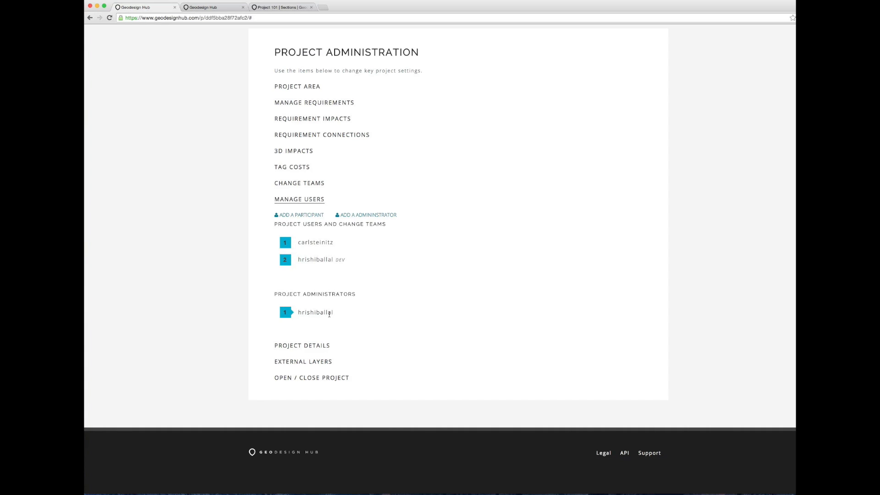
{"action": "left_click", "coordinate": [300, 184]}
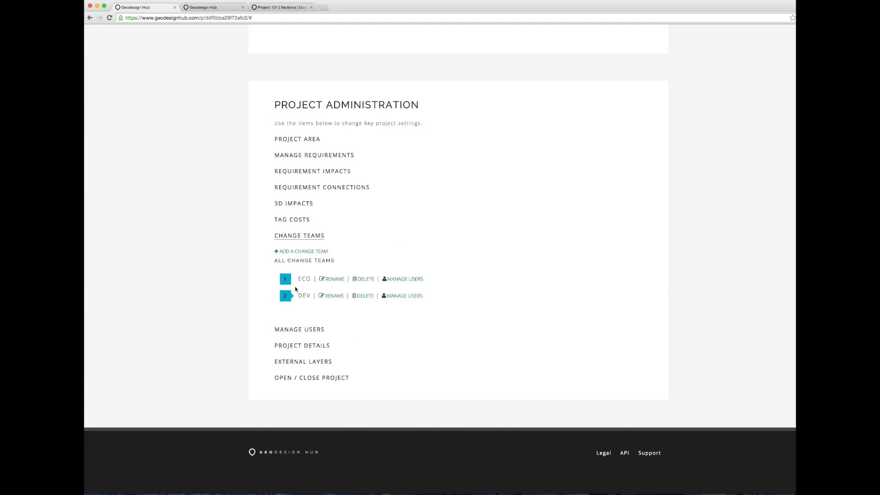
{"action": "left_click", "coordinate": [419, 279]}
{"action": "scroll", "coordinate": [422, 347], "scroll_direction": "down", "scroll_amount": 1}
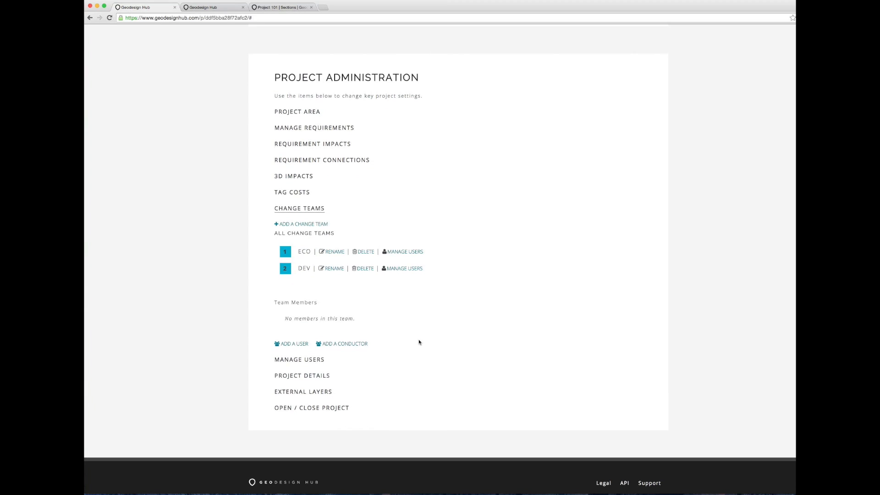
Step: View the external layers setting, compare the WMS and WFS options for linking a layer, and close the form without adding one
{"action": "left_click", "coordinate": [303, 391]}
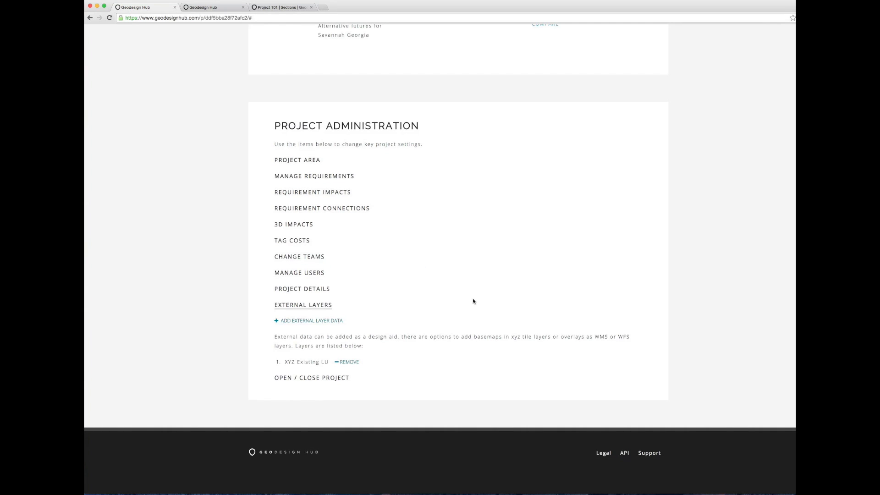
{"action": "left_click", "coordinate": [315, 320]}
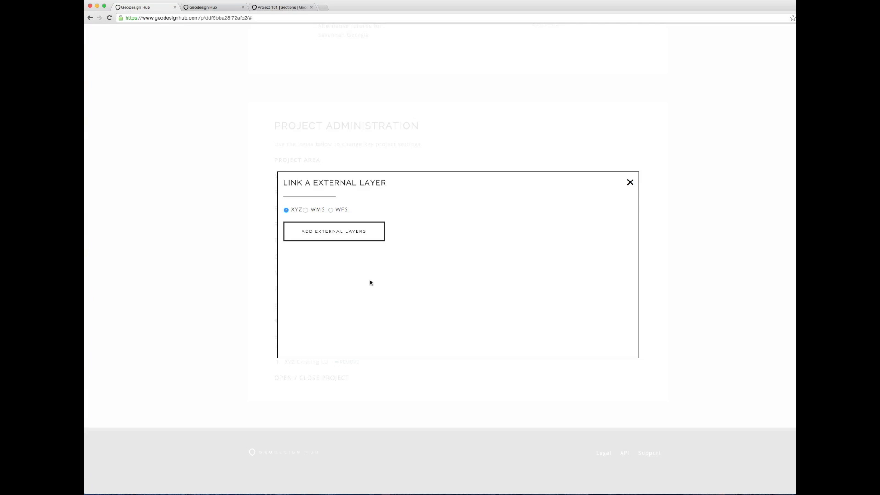
{"action": "left_click", "coordinate": [305, 210]}
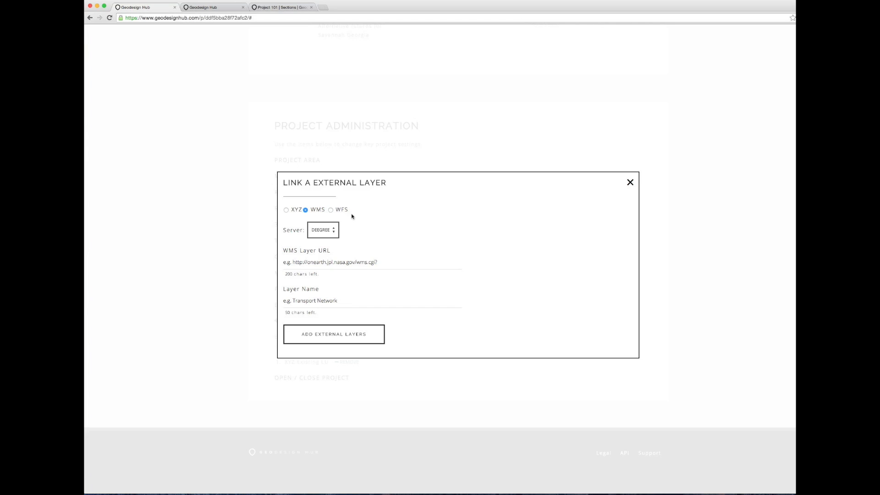
{"action": "left_click", "coordinate": [332, 228]}
{"action": "left_click", "coordinate": [333, 227]}
{"action": "left_click", "coordinate": [330, 210]}
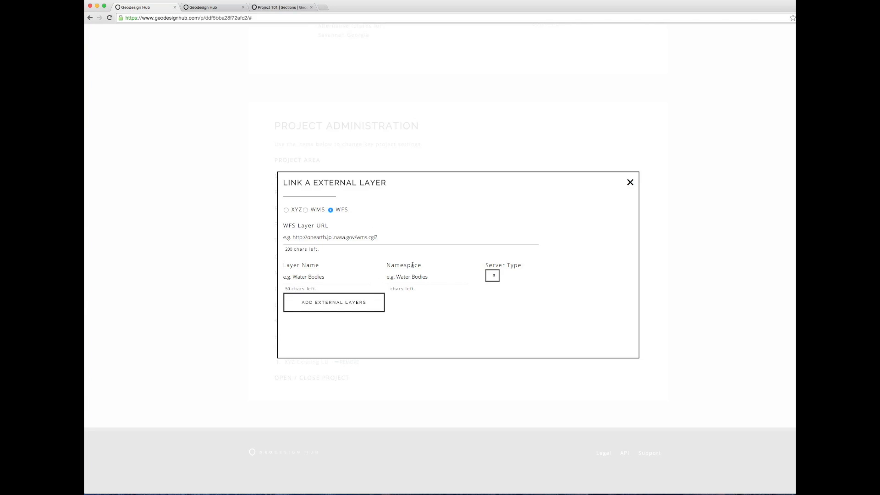
{"action": "left_click", "coordinate": [630, 183]}
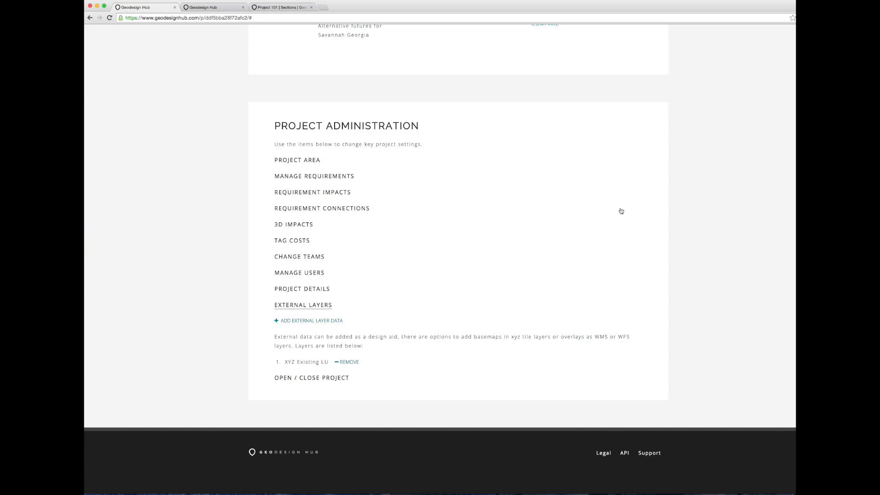
Step: Go to the project's diagrams page and examine the team and decision model sections
{"action": "scroll", "coordinate": [620, 211], "scroll_direction": "up", "scroll_amount": 5}
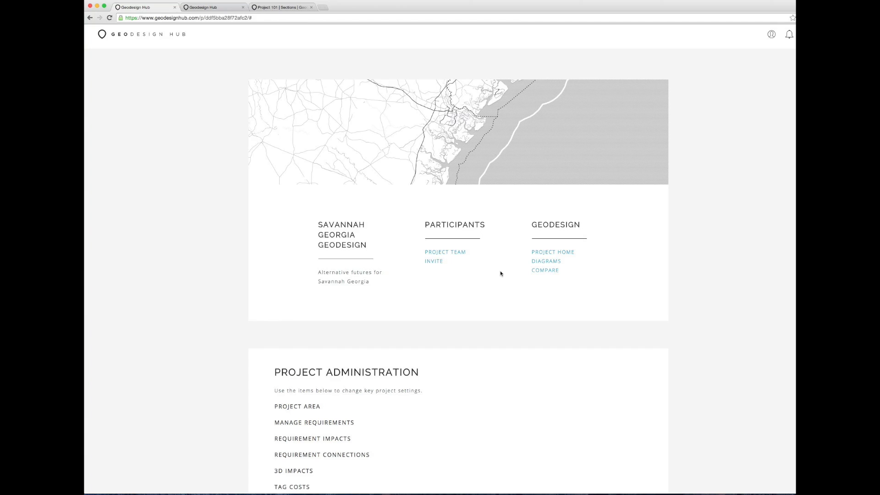
{"action": "left_click", "coordinate": [547, 264]}
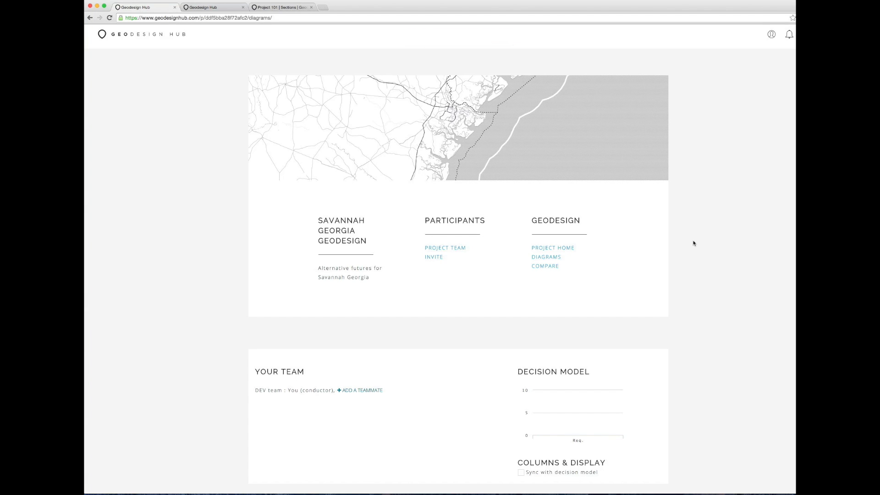
{"action": "scroll", "coordinate": [693, 243], "scroll_direction": "down", "scroll_amount": 5}
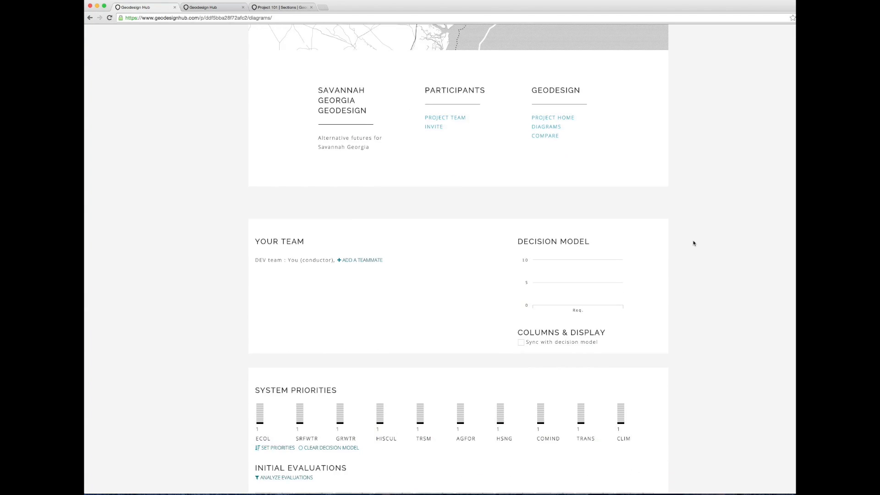
{"action": "scroll", "coordinate": [693, 243], "scroll_direction": "down", "scroll_amount": 3}
{"action": "scroll", "coordinate": [693, 243], "scroll_direction": "up", "scroll_amount": 1}
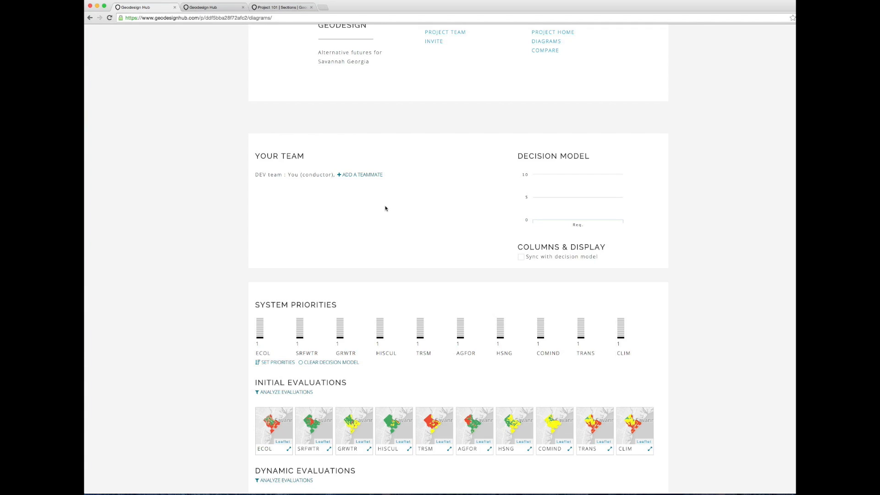
{"action": "scroll", "coordinate": [412, 209], "scroll_direction": "down", "scroll_amount": 1}
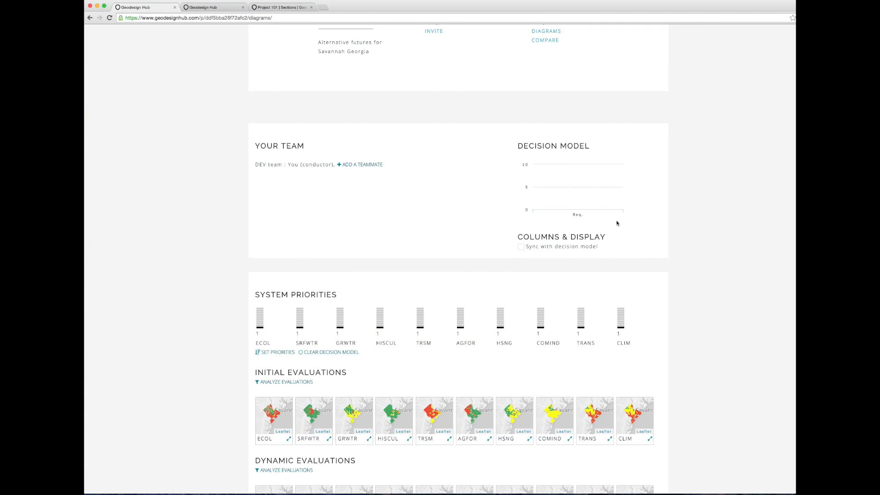
Step: Examine the system priorities, the initial and dynamic evaluations, and the constraints on the diagrams page
{"action": "scroll", "coordinate": [210, 244], "scroll_direction": "down", "scroll_amount": 4}
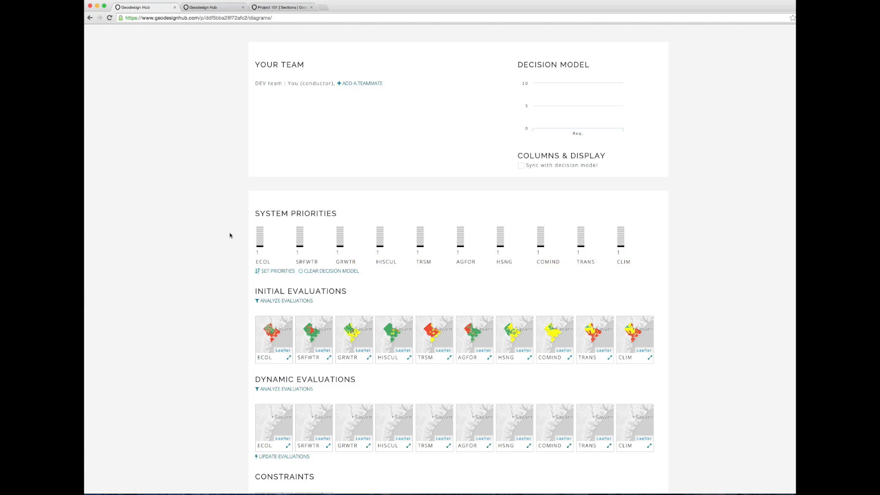
{"action": "scroll", "coordinate": [230, 236], "scroll_direction": "down", "scroll_amount": 1}
{"action": "scroll", "coordinate": [230, 236], "scroll_direction": "up", "scroll_amount": 1}
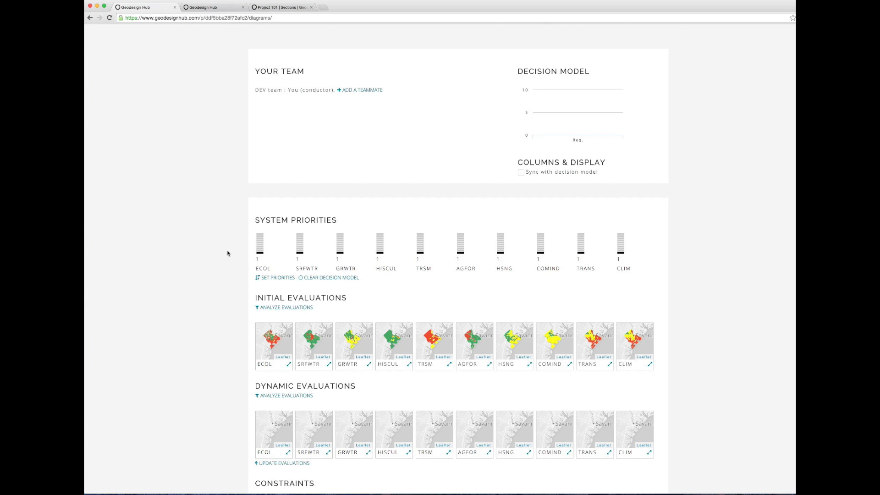
{"action": "scroll", "coordinate": [228, 252], "scroll_direction": "down", "scroll_amount": 5}
{"action": "scroll", "coordinate": [228, 252], "scroll_direction": "down", "scroll_amount": 2}
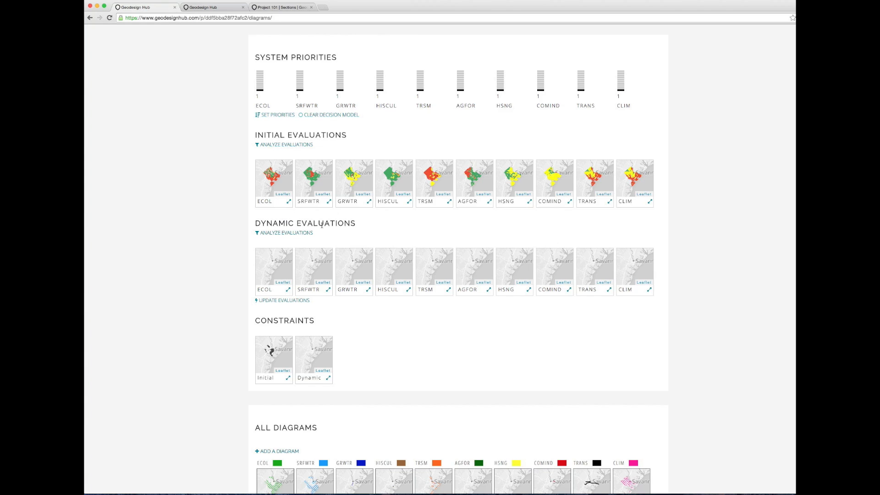
{"action": "scroll", "coordinate": [214, 202], "scroll_direction": "up", "scroll_amount": 1}
{"action": "scroll", "coordinate": [214, 202], "scroll_direction": "up", "scroll_amount": 1}
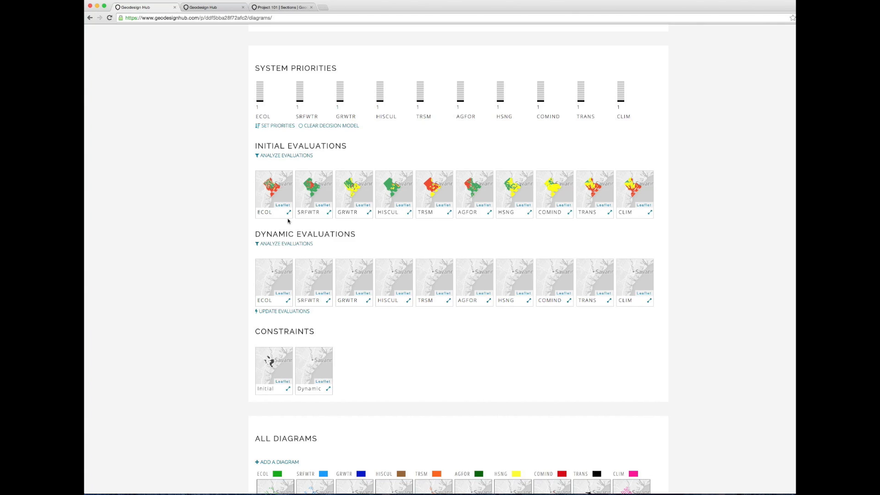
Step: Enlarge the initial evaluation map of ECOL and bring the whole study area into view
{"action": "mouse_move", "coordinate": [288, 211]}
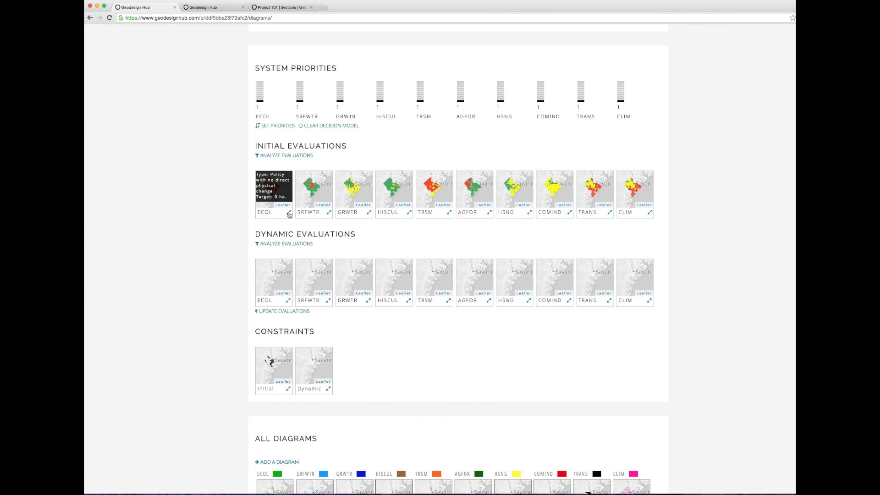
{"action": "left_click", "coordinate": [288, 212]}
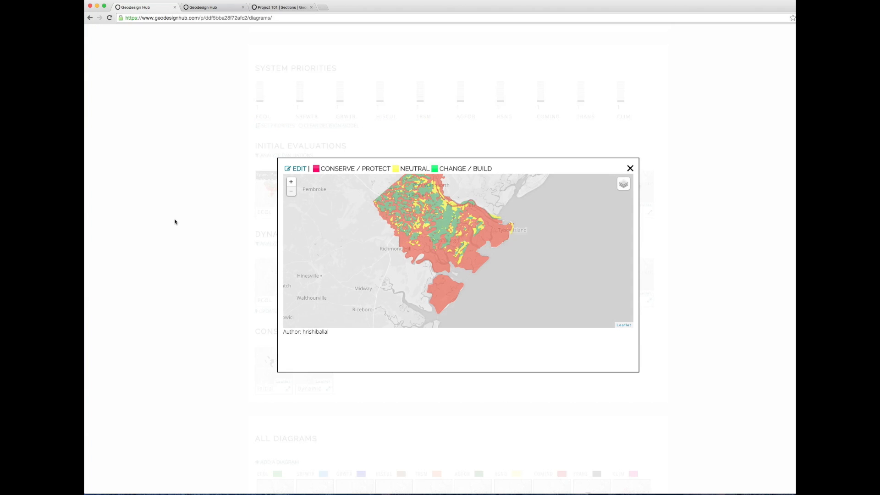
{"action": "left_click_drag", "start_coordinate": [374, 226], "coordinate": [369, 242]}
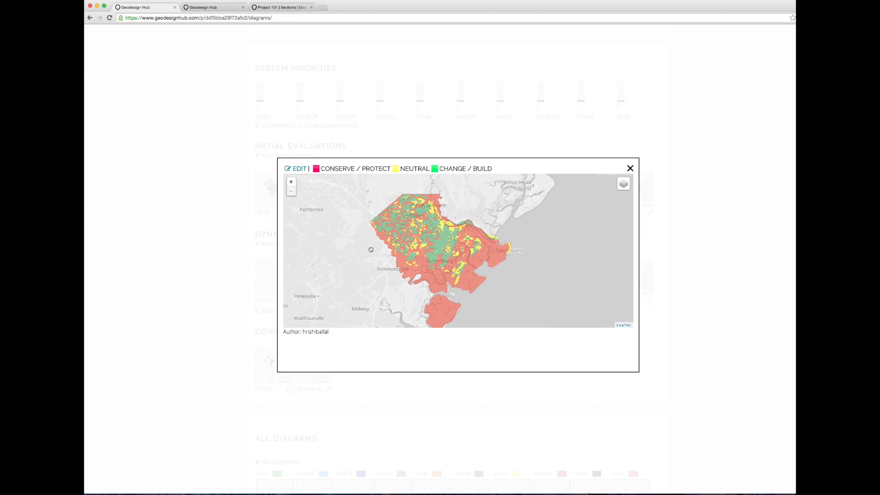
Step: Inspect the ECOL evaluation map in closer detail, then display the whole study area over the satellite base layer
{"action": "left_click", "coordinate": [291, 183]}
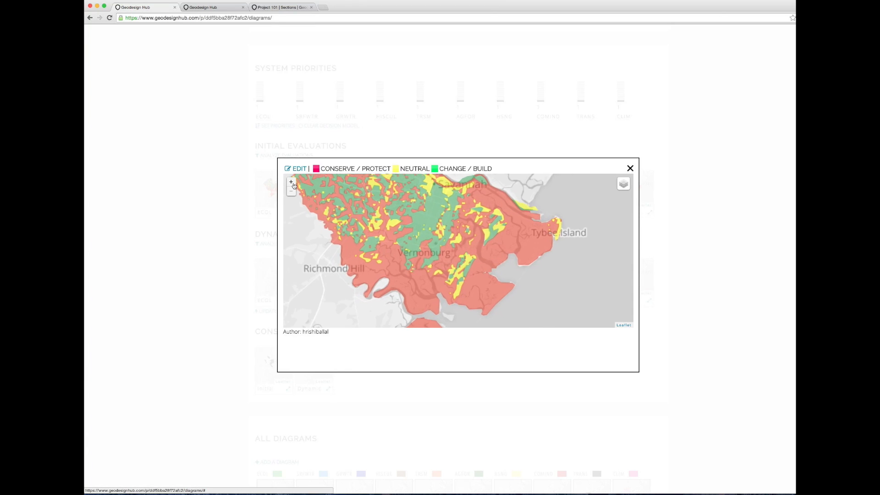
{"action": "left_click", "coordinate": [291, 183]}
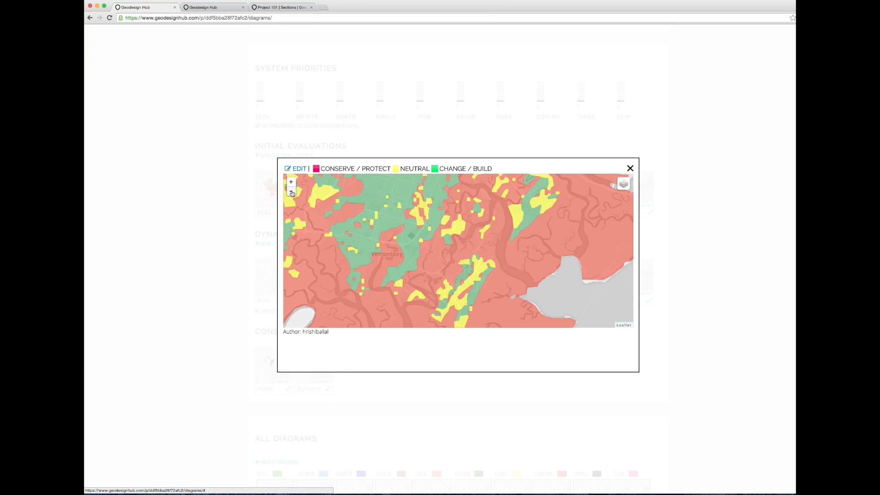
{"action": "left_click", "coordinate": [291, 191]}
{"action": "left_click", "coordinate": [291, 192]}
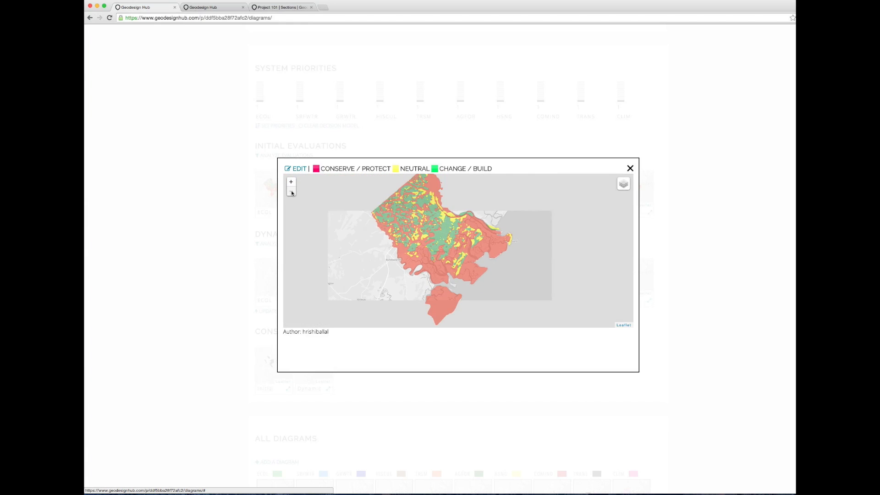
{"action": "mouse_move", "coordinate": [624, 184]}
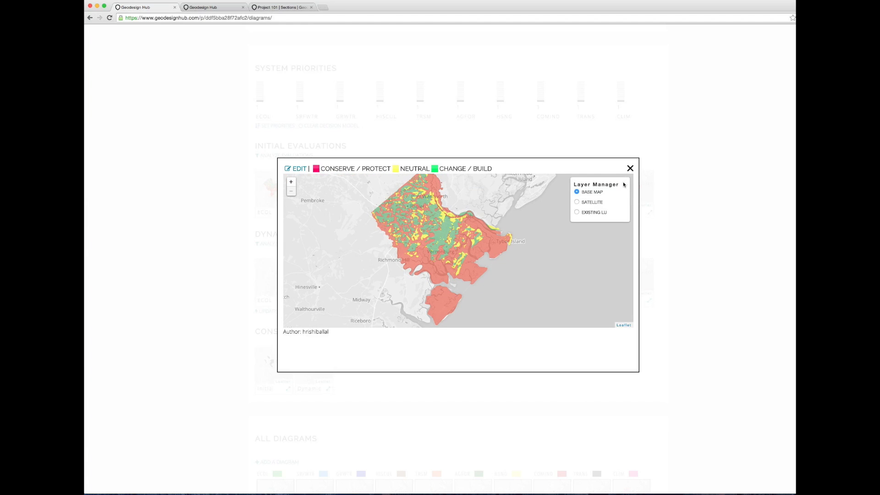
{"action": "left_click", "coordinate": [595, 204]}
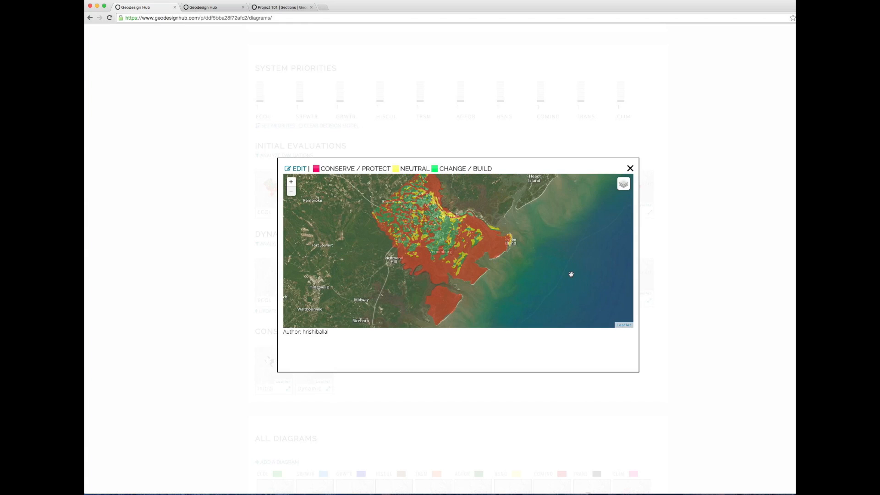
{"action": "left_click_drag", "start_coordinate": [539, 242], "coordinate": [564, 228]}
Step: Compare the ECOL evaluation over the existing LU layer, switch back to satellite imagery, and close the map
{"action": "mouse_move", "coordinate": [623, 185]}
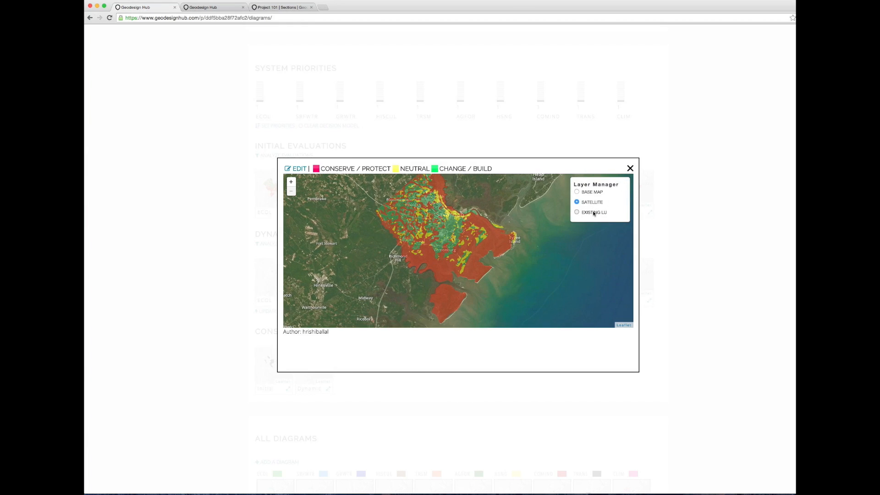
{"action": "left_click", "coordinate": [594, 212]}
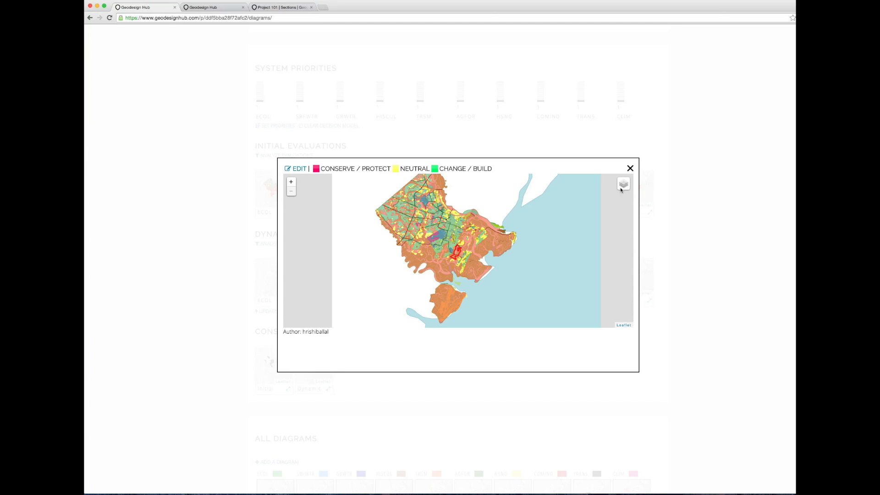
{"action": "mouse_move", "coordinate": [630, 186]}
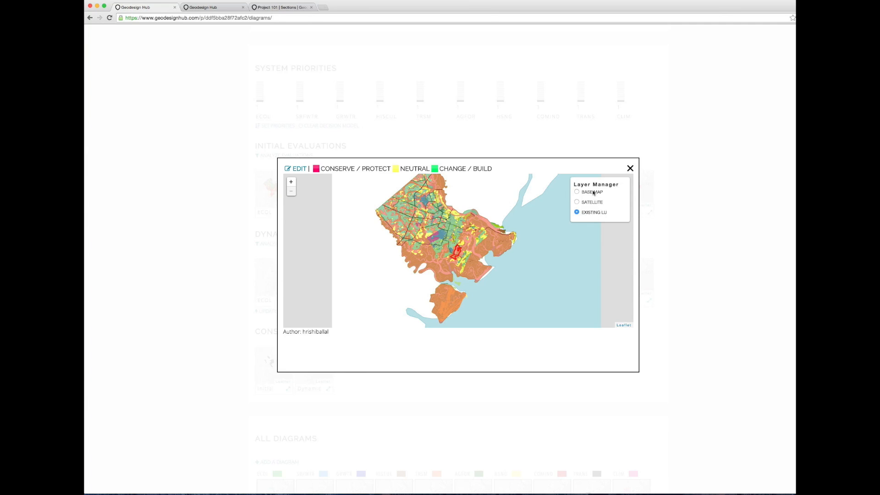
{"action": "left_click", "coordinate": [589, 205]}
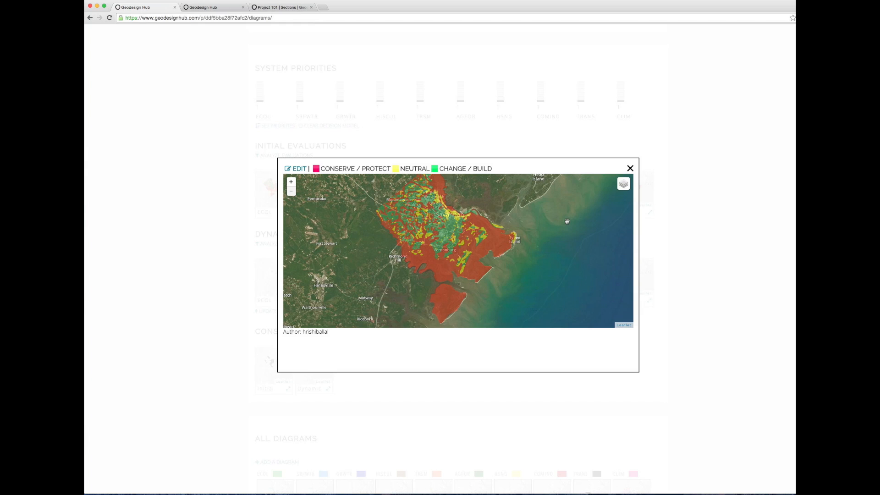
{"action": "left_click", "coordinate": [630, 169]}
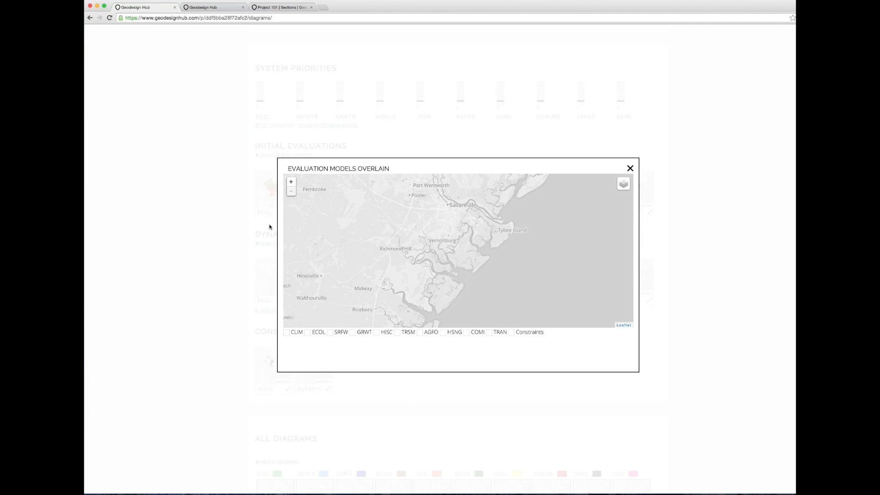
Step: Open the analysis of the initial evaluations and overlay CLIM, ECOL, SRFW, GRWT, HISC, TRSM and AGFO on the map
{"action": "left_click", "coordinate": [286, 333]}
{"action": "left_click", "coordinate": [307, 333]}
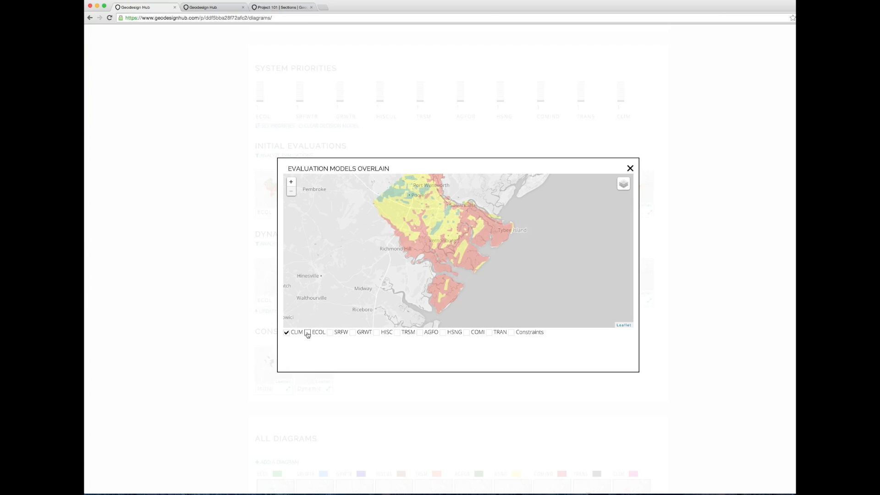
{"action": "left_click", "coordinate": [337, 335]}
{"action": "left_click", "coordinate": [353, 333]}
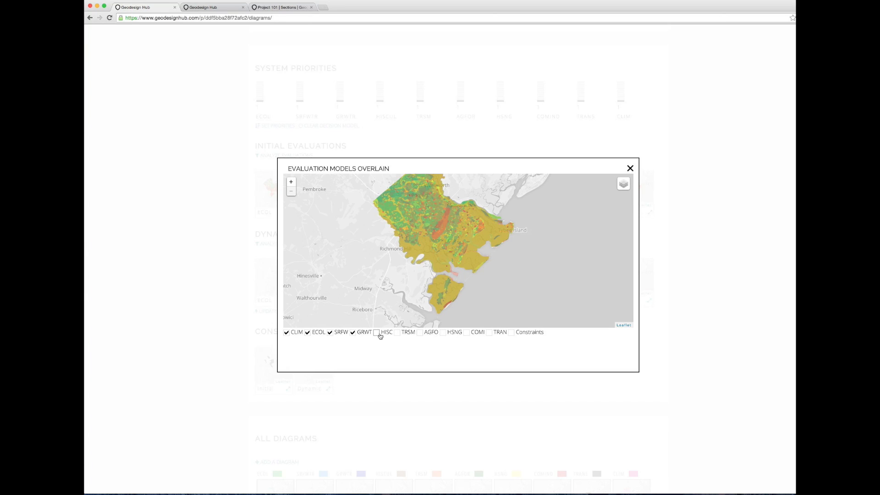
{"action": "left_click", "coordinate": [378, 334]}
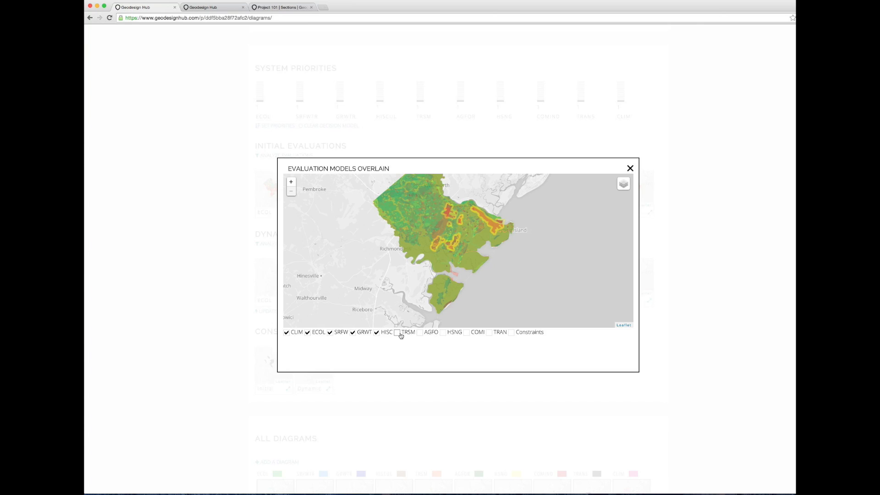
{"action": "left_click", "coordinate": [398, 333]}
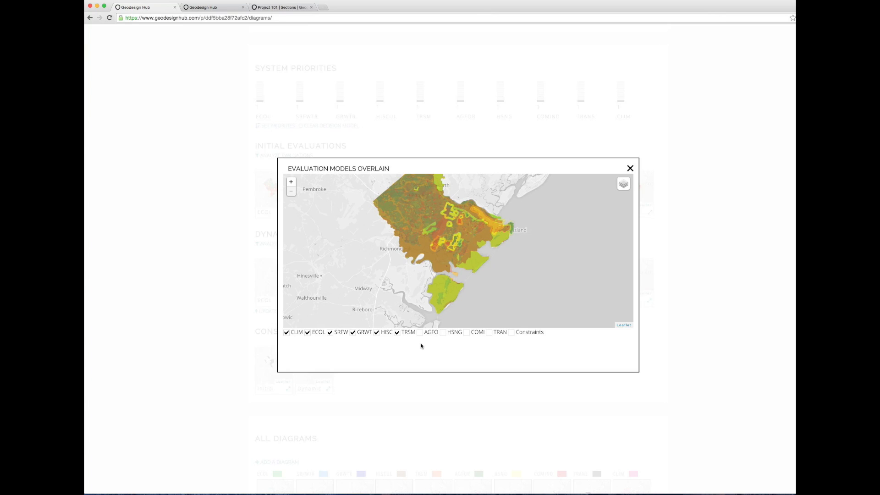
{"action": "left_click", "coordinate": [420, 334]}
Step: Remove every evaluation layer from the overlay map, from AGFO back to CLIM
{"action": "left_click", "coordinate": [419, 334]}
{"action": "left_click", "coordinate": [398, 334]}
{"action": "left_click", "coordinate": [377, 333]}
{"action": "left_click", "coordinate": [353, 333]}
{"action": "left_click", "coordinate": [329, 333]}
{"action": "left_click", "coordinate": [307, 333]}
{"action": "left_click", "coordinate": [286, 333]}
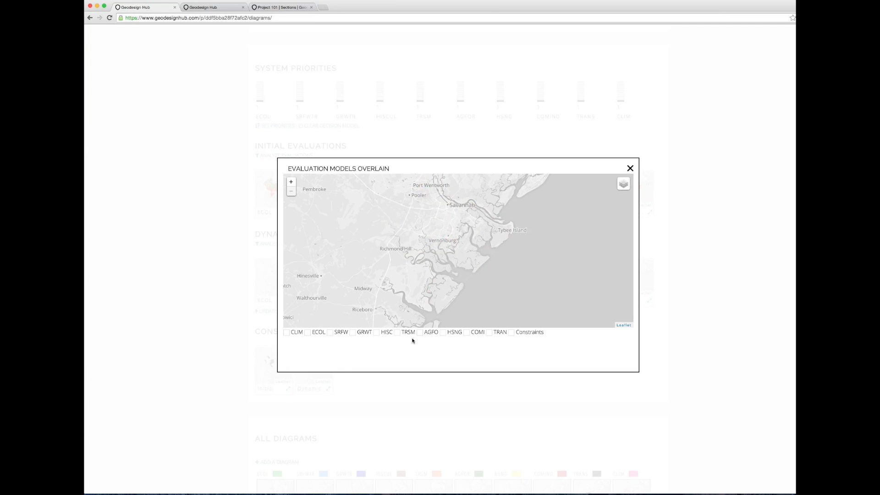
Step: Overlay the HSNG, COMI and TRAN evaluations with the constraints, view the combined map, and close it
{"action": "left_click", "coordinate": [443, 333]}
{"action": "left_click", "coordinate": [467, 333]}
{"action": "left_click", "coordinate": [488, 333]}
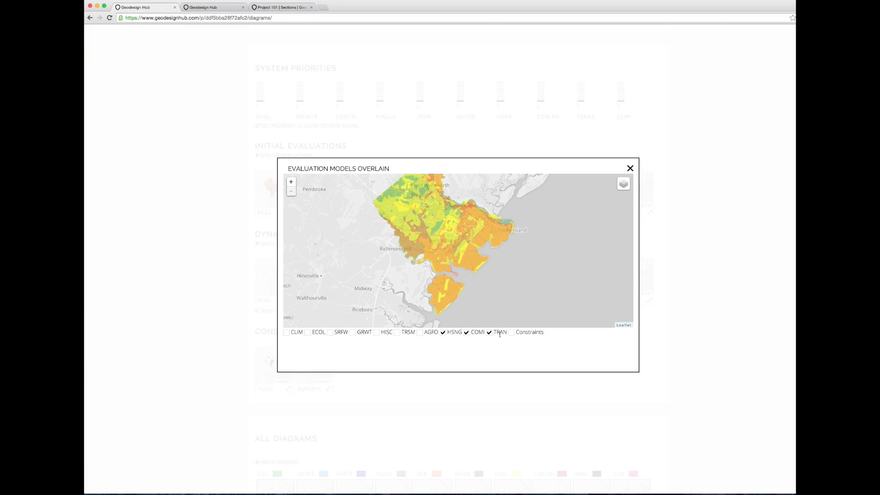
{"action": "left_click", "coordinate": [510, 333]}
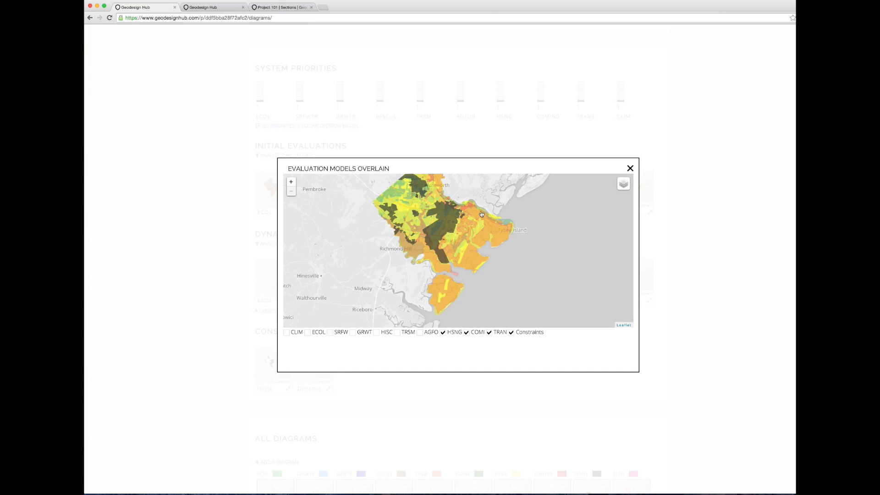
{"action": "left_click_drag", "start_coordinate": [489, 213], "coordinate": [487, 227]}
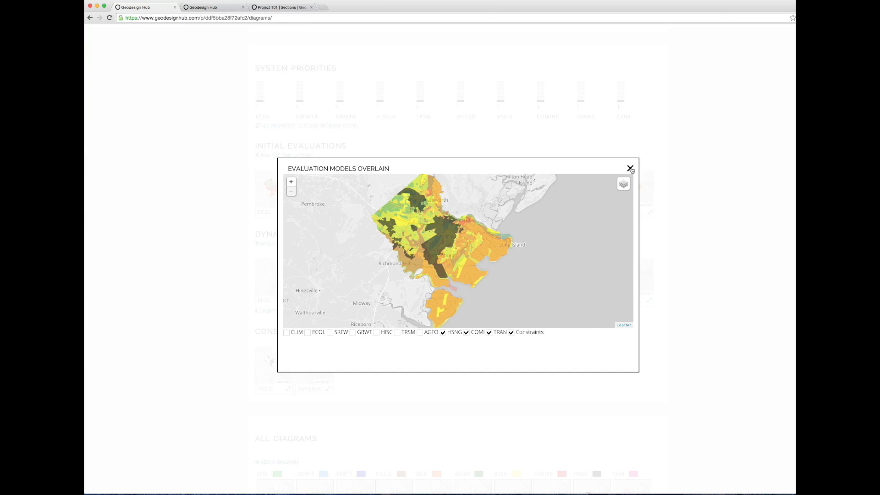
{"action": "left_click", "coordinate": [631, 169]}
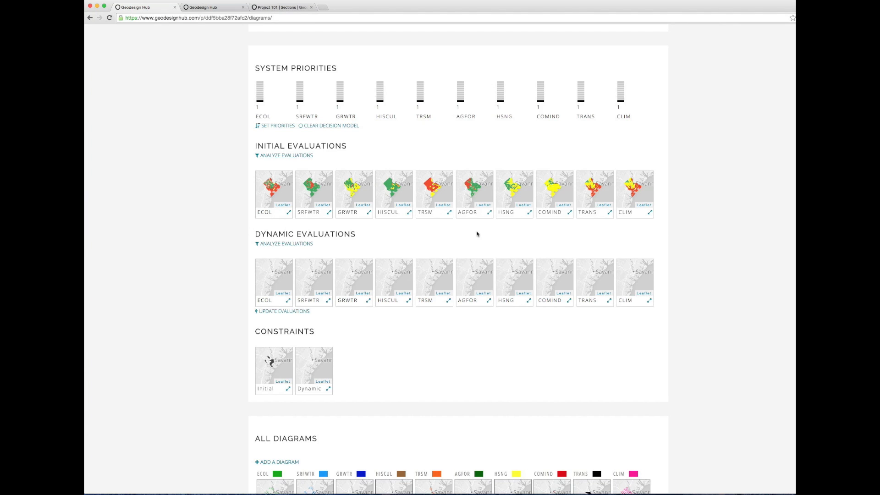
Step: Enlarge the initial constraints map, examine the constrained areas around Savannah in closer detail, and close the map
{"action": "left_click", "coordinate": [288, 388]}
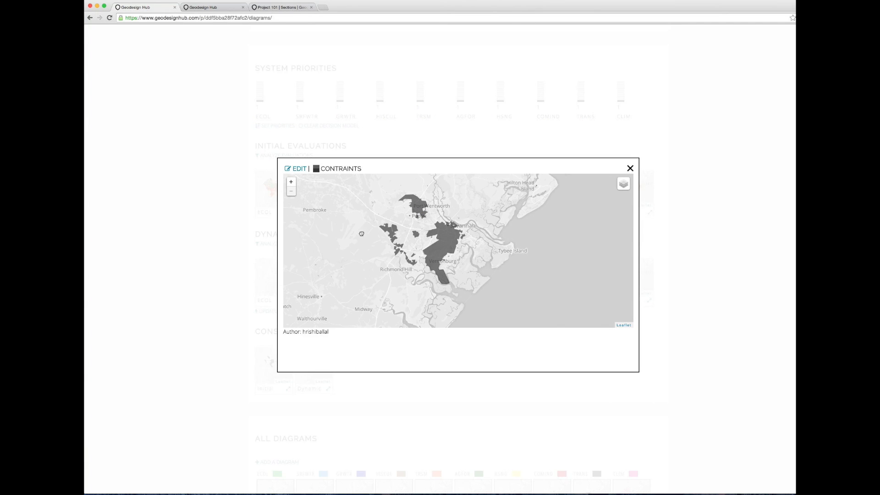
{"action": "left_click", "coordinate": [291, 182]}
{"action": "left_click_drag", "start_coordinate": [349, 211], "coordinate": [372, 234]}
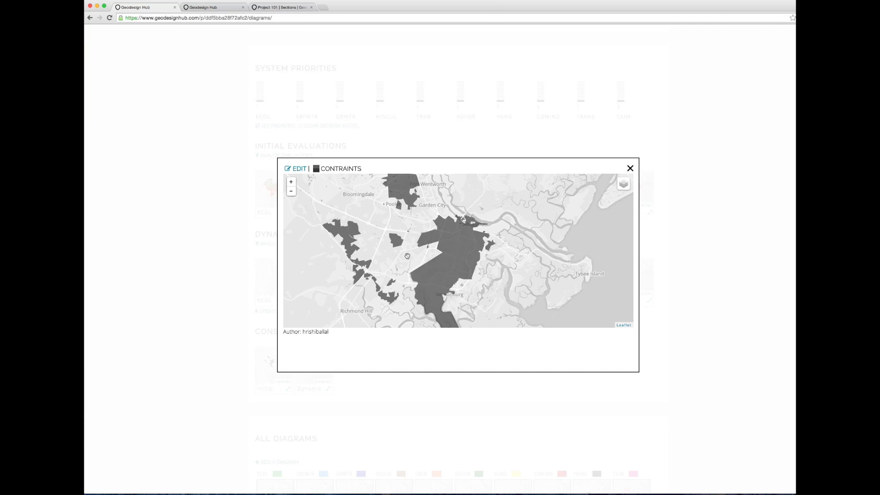
{"action": "left_click_drag", "start_coordinate": [370, 232], "coordinate": [372, 205]}
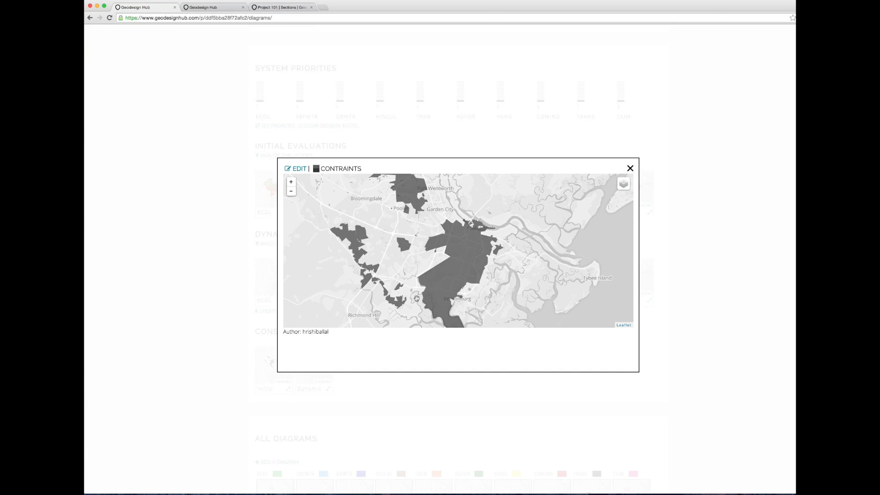
{"action": "left_click_drag", "start_coordinate": [479, 203], "coordinate": [477, 221]}
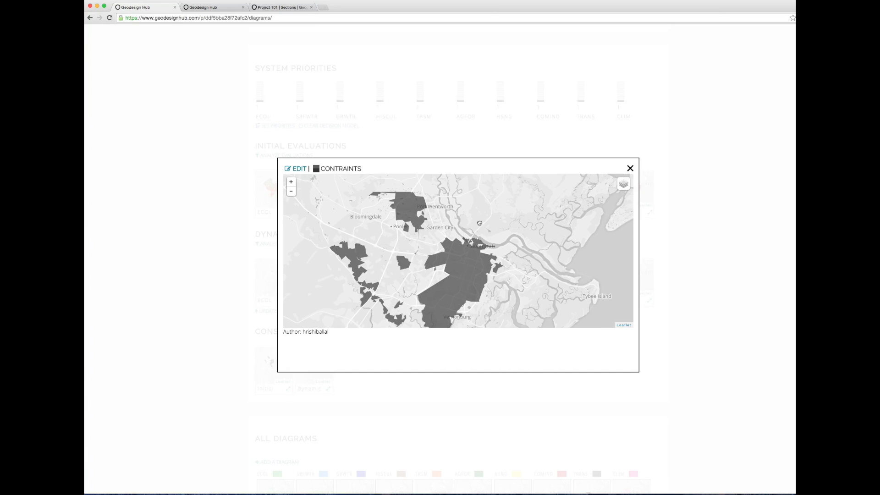
{"action": "left_click", "coordinate": [630, 168]}
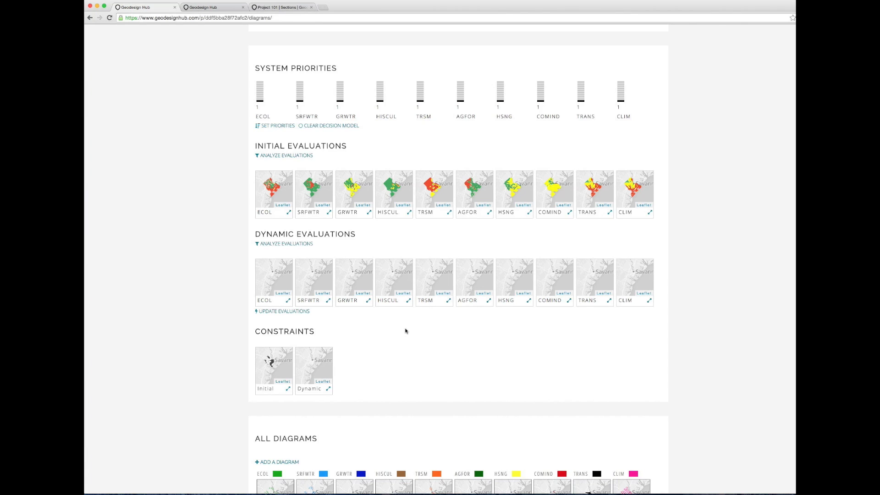
Step: Set the system priorities of COMIND and TRANS to 8, HSNG to 7 and CLIM to 3
{"action": "scroll", "coordinate": [183, 219], "scroll_direction": "up", "scroll_amount": 3}
{"action": "scroll", "coordinate": [183, 220], "scroll_direction": "up", "scroll_amount": 2}
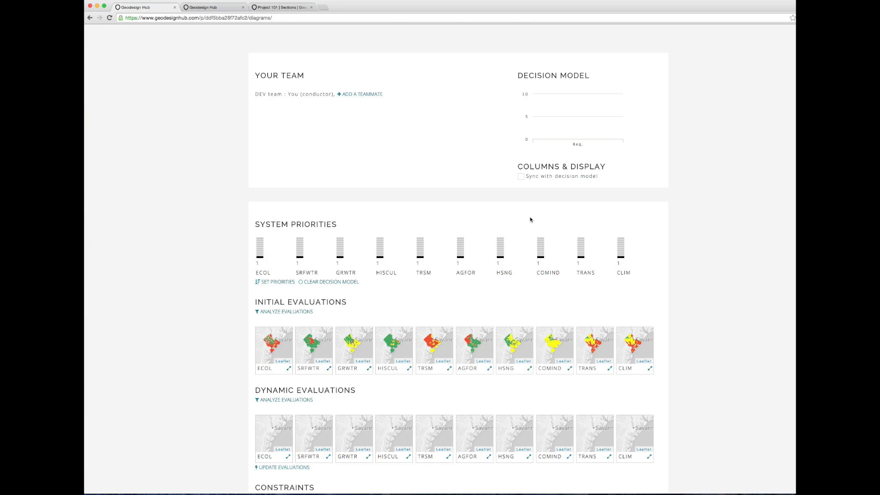
{"action": "left_click", "coordinate": [541, 244]}
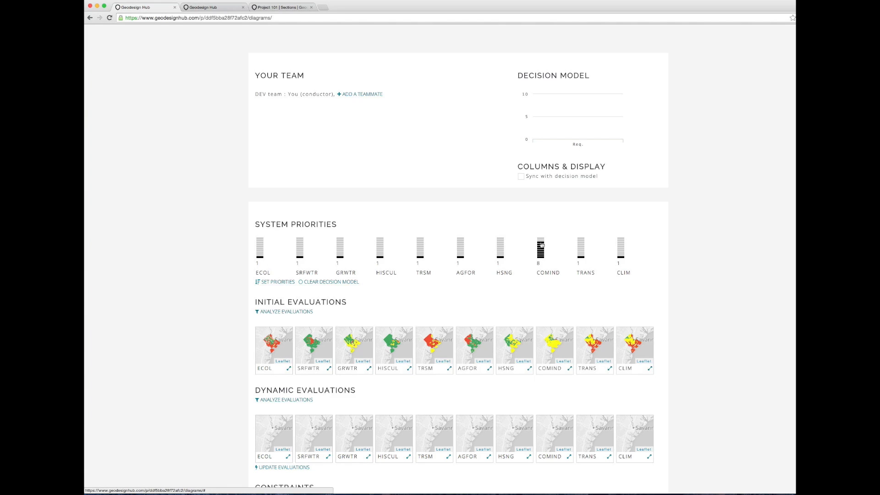
{"action": "left_click", "coordinate": [582, 246]}
{"action": "left_click", "coordinate": [582, 245]}
{"action": "left_click", "coordinate": [502, 246]}
{"action": "left_click", "coordinate": [621, 252]}
Step: Set ECOL to 4, SRFWTR to 5, and GRWTR, HISCUL, TRSM and AGFOR to 6, and apply the priorities to the decision model
{"action": "left_click", "coordinate": [259, 251]}
{"action": "left_click", "coordinate": [298, 251]}
{"action": "left_click", "coordinate": [340, 247]}
{"action": "left_click", "coordinate": [379, 246]}
{"action": "left_click", "coordinate": [420, 247]}
{"action": "left_click", "coordinate": [460, 248]}
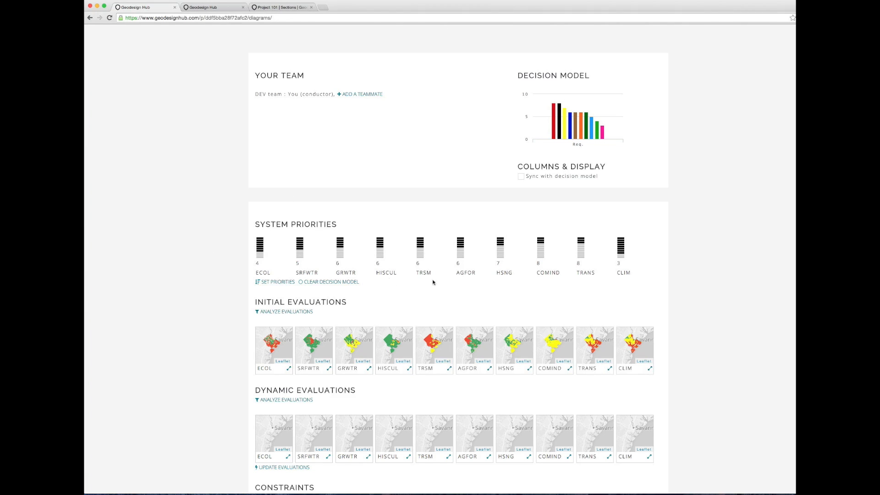
Step: Sync the column display with the decision model and review the column order across the evaluations and all diagrams
{"action": "mouse_move", "coordinate": [555, 134]}
{"action": "left_click", "coordinate": [563, 183]}
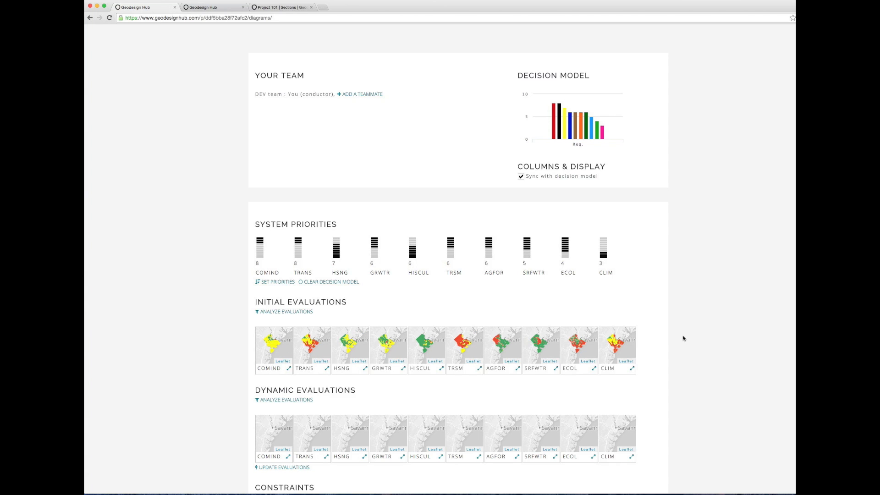
{"action": "scroll", "coordinate": [682, 338], "scroll_direction": "down", "scroll_amount": 3}
{"action": "scroll", "coordinate": [683, 338], "scroll_direction": "down", "scroll_amount": 3}
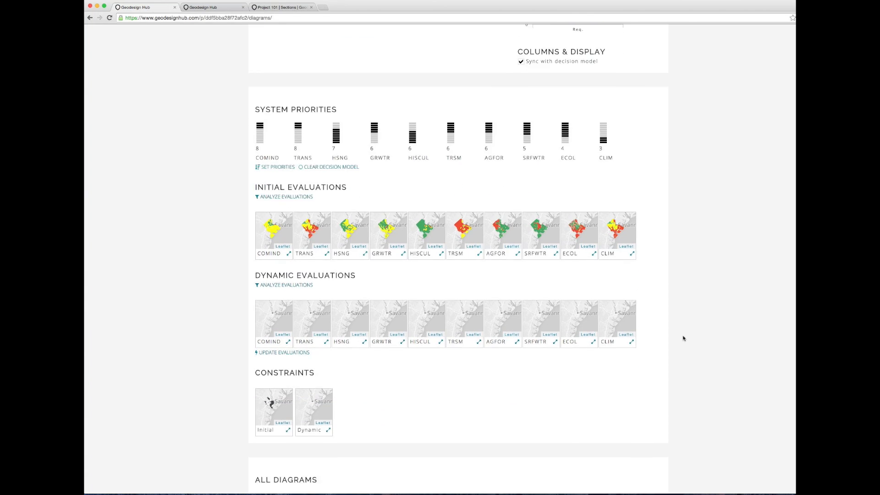
{"action": "scroll", "coordinate": [682, 338], "scroll_direction": "up", "scroll_amount": 3}
{"action": "scroll", "coordinate": [683, 338], "scroll_direction": "down", "scroll_amount": 4}
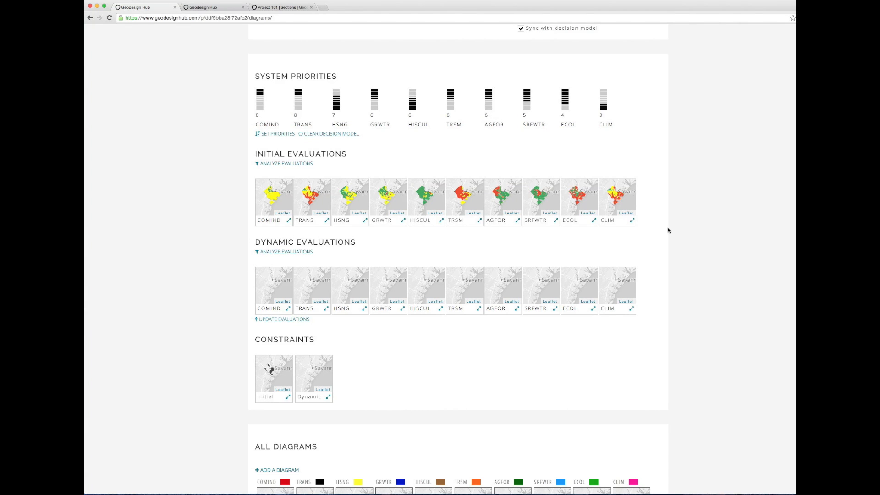
{"action": "scroll", "coordinate": [668, 230], "scroll_direction": "down", "scroll_amount": 7}
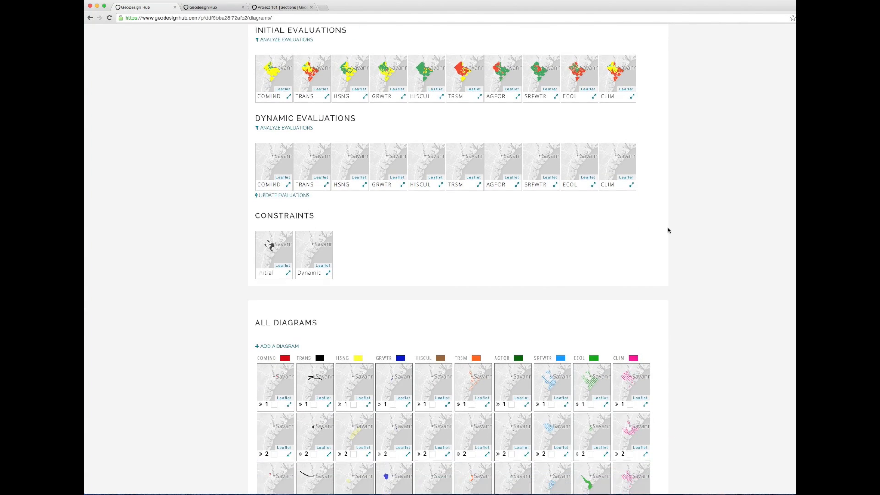
{"action": "scroll", "coordinate": [668, 230], "scroll_direction": "down", "scroll_amount": 6}
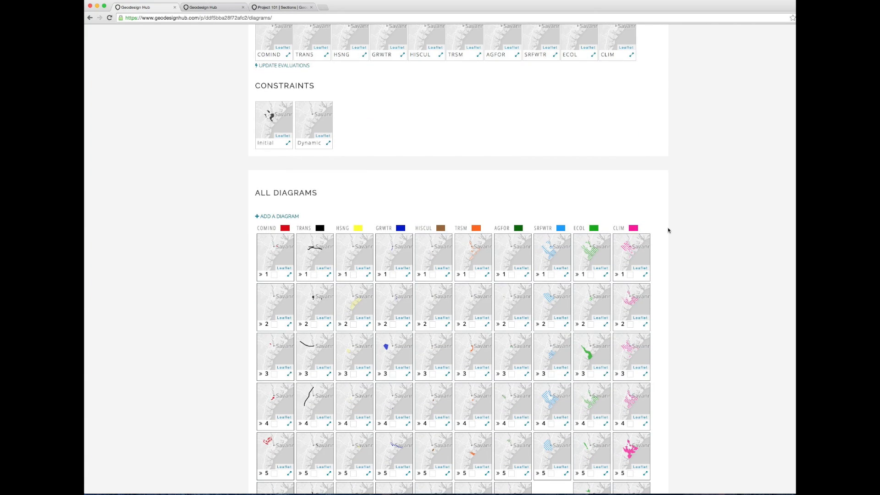
{"action": "scroll", "coordinate": [668, 230], "scroll_direction": "down", "scroll_amount": 3}
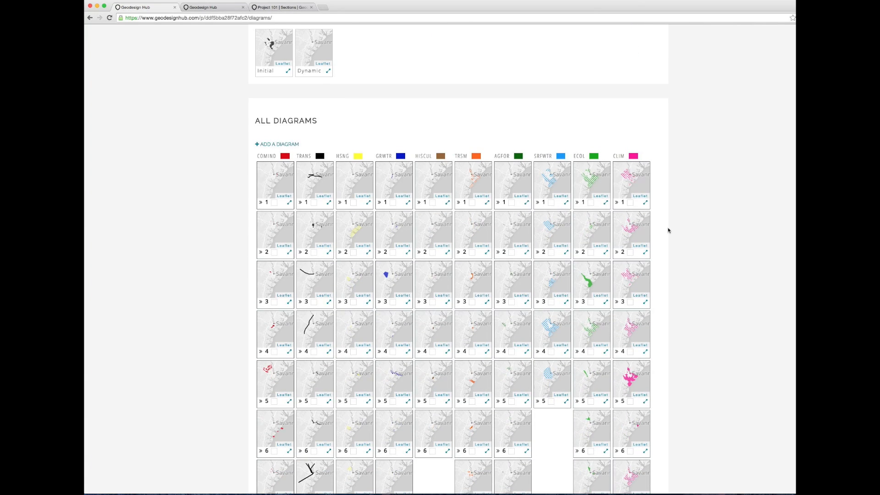
Step: Turn off the column sync with the decision model and check the order of the systems
{"action": "scroll", "coordinate": [668, 230], "scroll_direction": "up", "scroll_amount": 19}
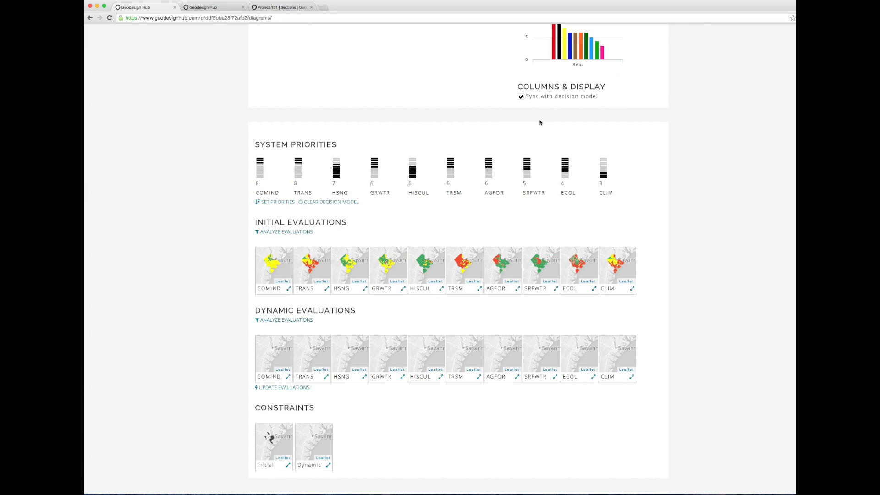
{"action": "scroll", "coordinate": [697, 287], "scroll_direction": "down", "scroll_amount": 10}
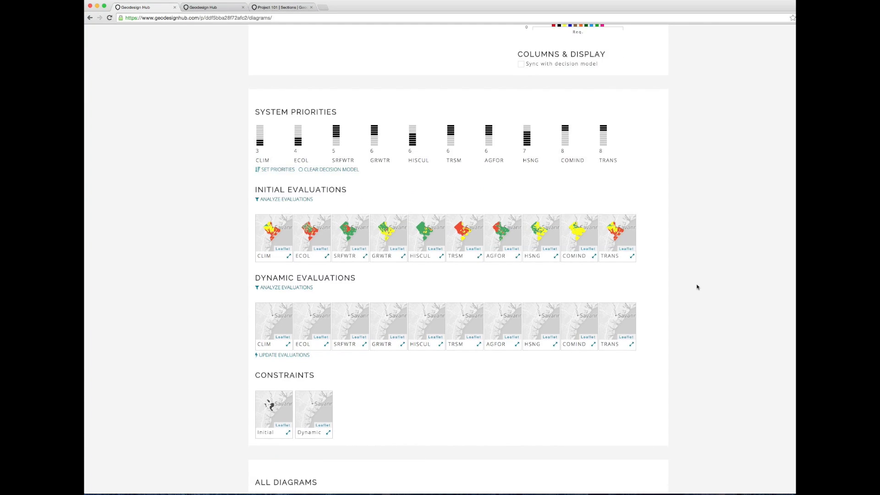
Step: Start a new diagram for the HSNG system with the description "Savannah Housing"
{"action": "scroll", "coordinate": [697, 287], "scroll_direction": "up", "scroll_amount": 4}
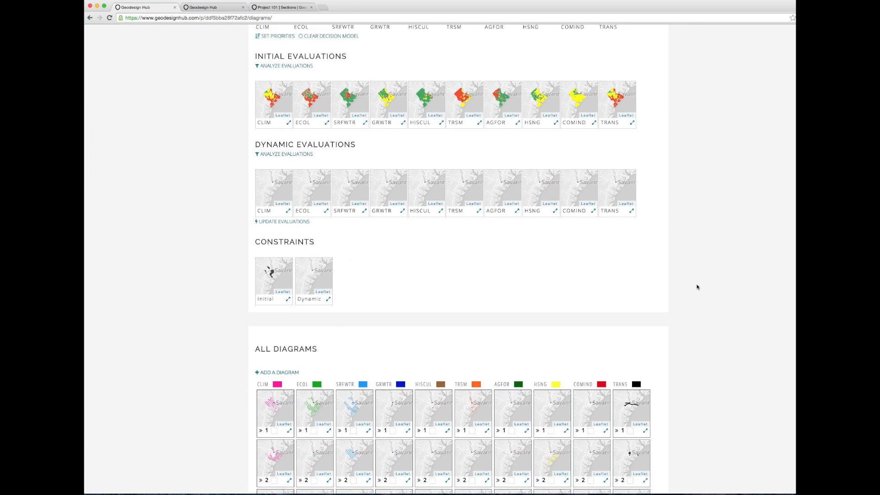
{"action": "scroll", "coordinate": [697, 286], "scroll_direction": "down", "scroll_amount": 10}
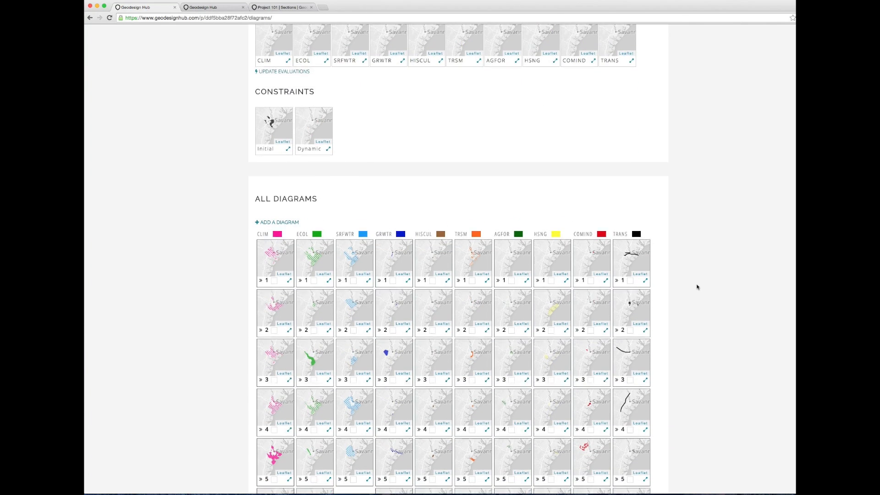
{"action": "scroll", "coordinate": [697, 286], "scroll_direction": "down", "scroll_amount": 5}
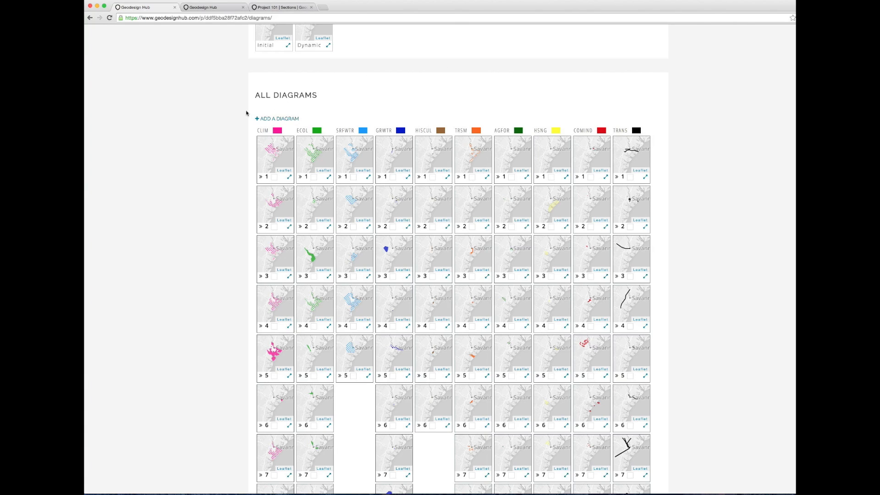
{"action": "left_click", "coordinate": [282, 119]}
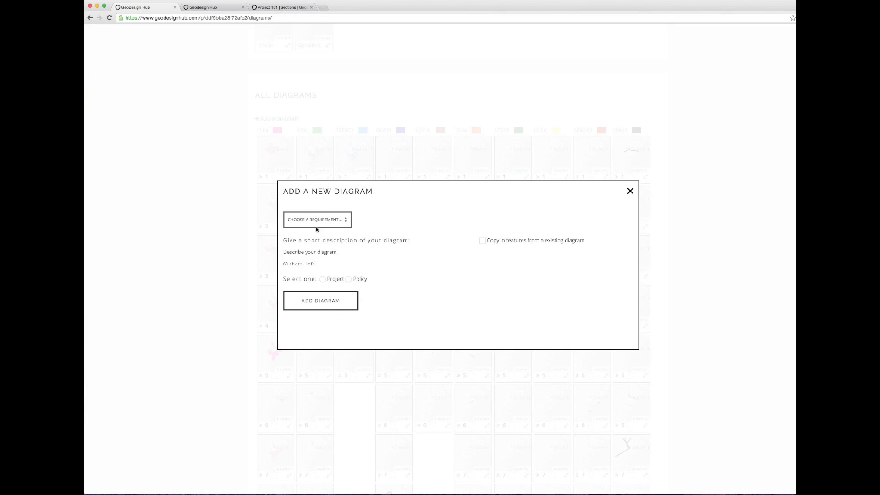
{"action": "left_click", "coordinate": [338, 223]}
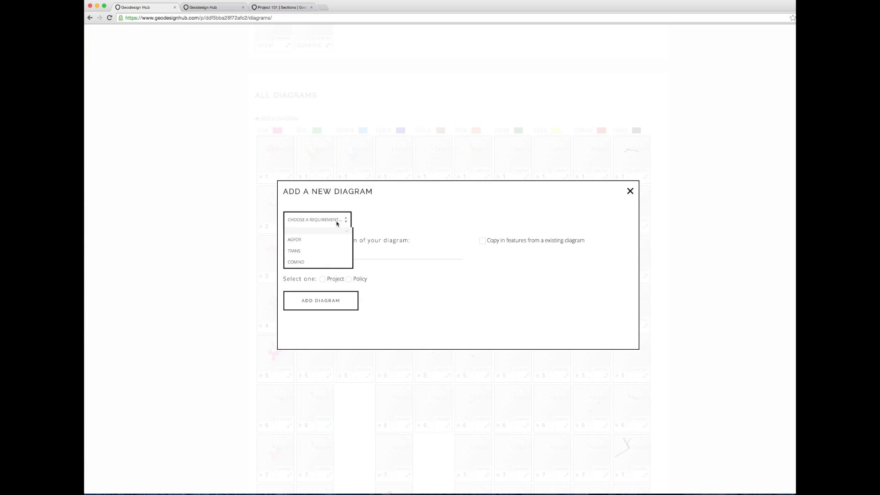
{"action": "scroll", "coordinate": [330, 258], "scroll_direction": "down", "scroll_amount": 2}
{"action": "scroll", "coordinate": [331, 259], "scroll_direction": "down", "scroll_amount": 1}
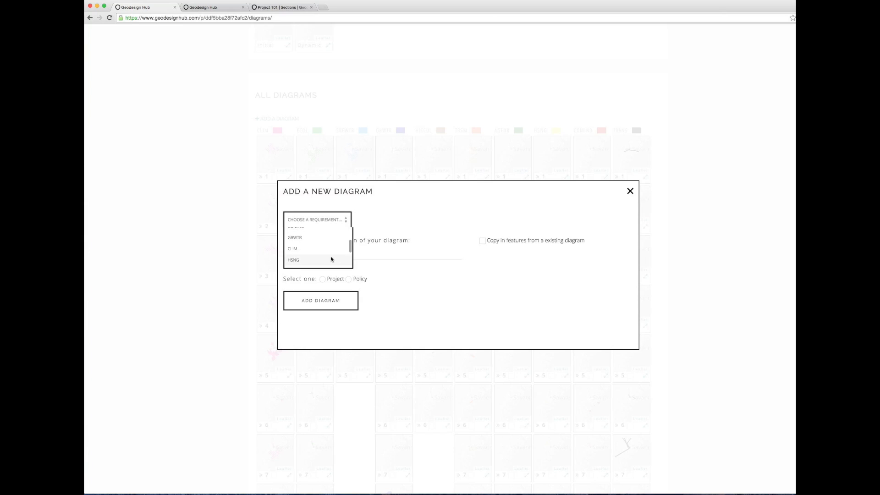
{"action": "left_click", "coordinate": [306, 261]}
{"action": "left_click", "coordinate": [373, 253]}
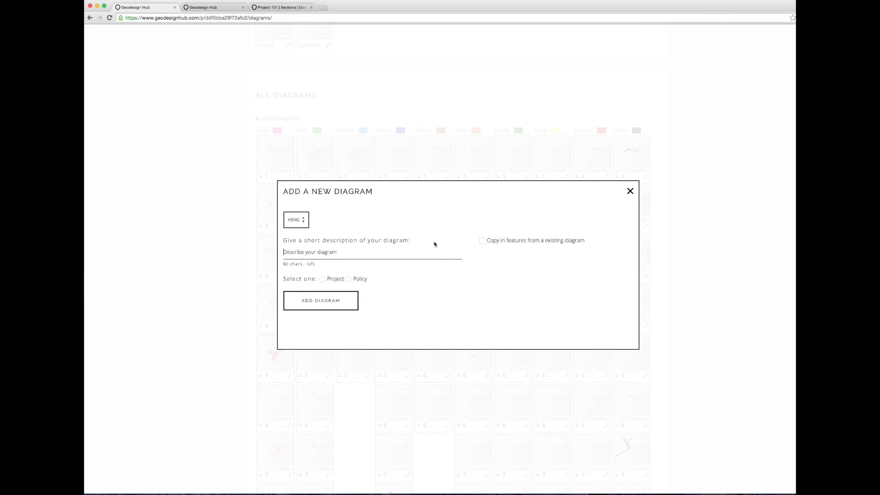
{"action": "type", "text": "Sav"}
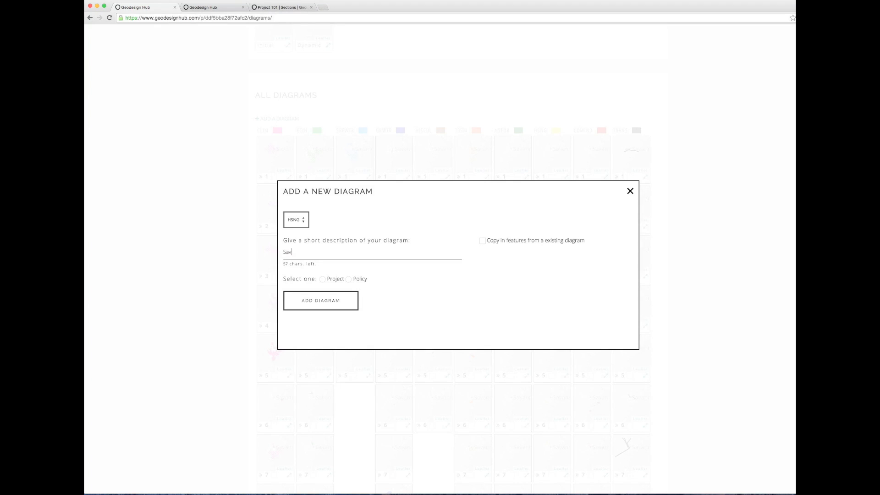
{"action": "type", "text": "annah Housing"}
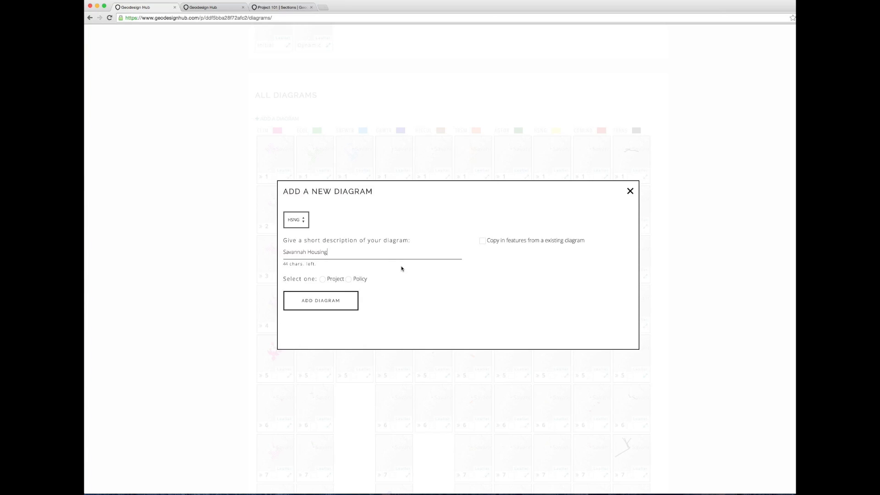
Step: Classify the new diagram as a project without copying existing features, and add it to the project
{"action": "left_click", "coordinate": [322, 279]}
{"action": "left_click", "coordinate": [482, 240]}
{"action": "left_click", "coordinate": [482, 240]}
{"action": "left_click", "coordinate": [330, 302]}
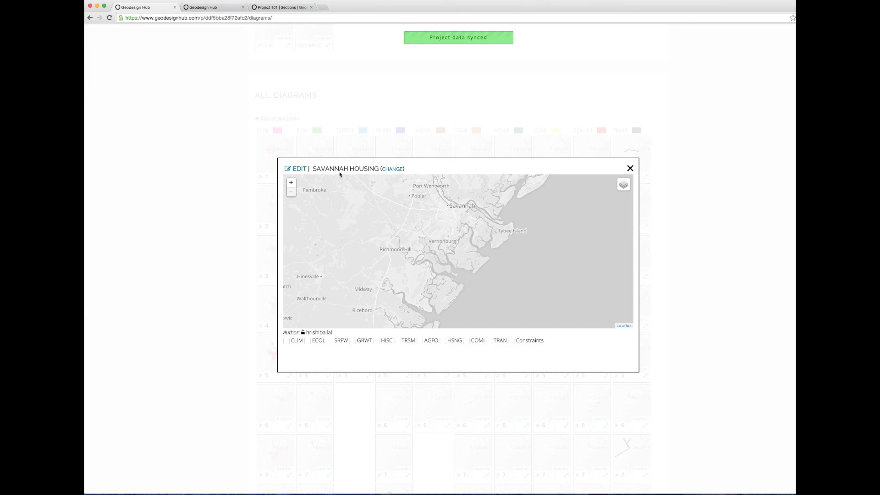
Step: View the diagram's map with the satellite and existing land use layers, and return to the base map
{"action": "left_click_drag", "start_coordinate": [444, 217], "coordinate": [431, 237]}
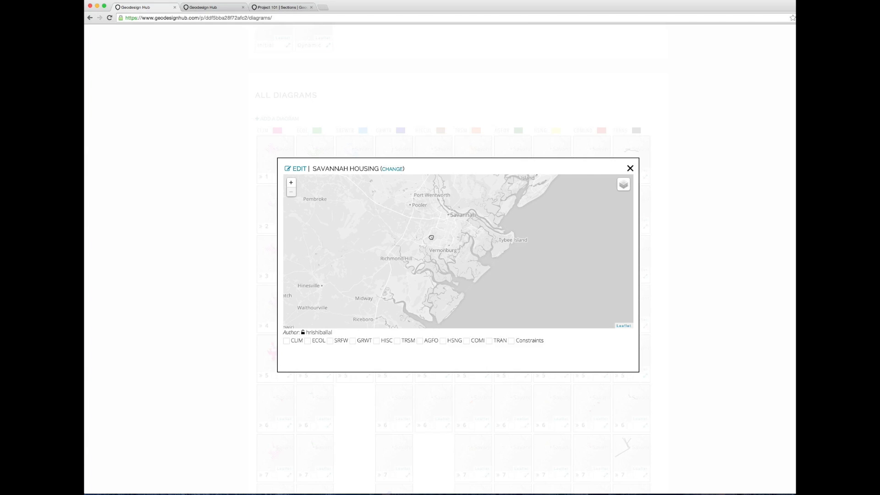
{"action": "mouse_move", "coordinate": [624, 189]}
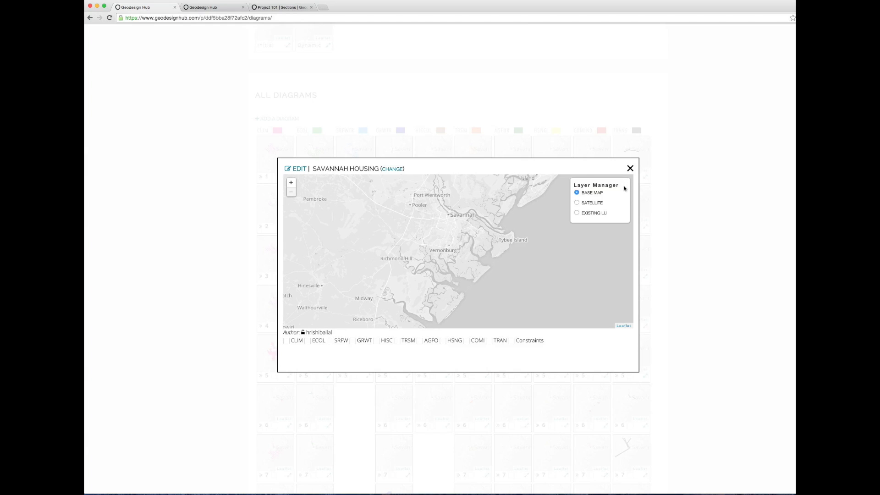
{"action": "left_click", "coordinate": [588, 204]}
{"action": "left_click", "coordinate": [590, 213]}
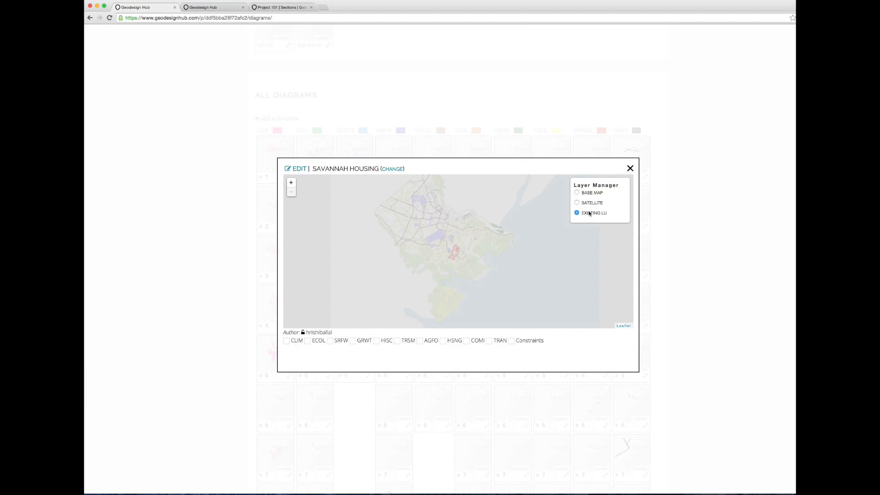
{"action": "left_click", "coordinate": [290, 183]}
{"action": "left_click_drag", "start_coordinate": [440, 230], "coordinate": [443, 280]}
{"action": "mouse_move", "coordinate": [629, 190]}
{"action": "left_click", "coordinate": [595, 195]}
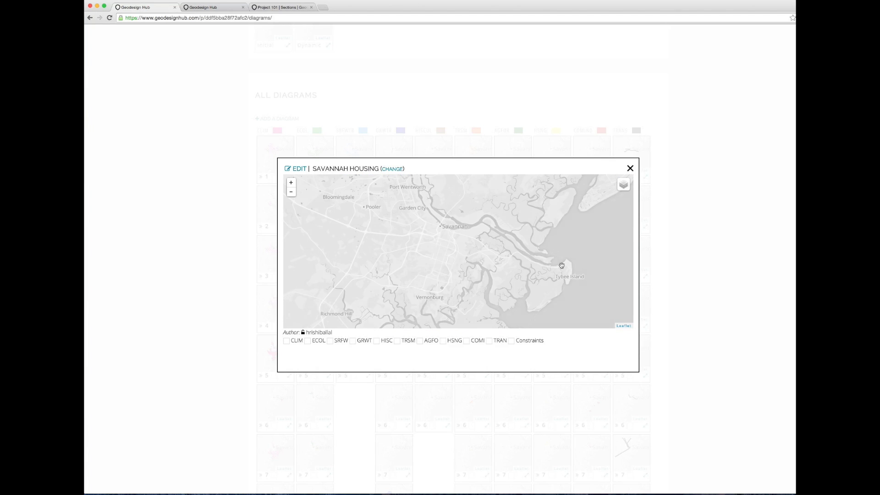
Step: Put the Savannah Housing diagram into editing and overlay the HSNG evaluation and the constraints on its map
{"action": "left_click_drag", "start_coordinate": [472, 258], "coordinate": [464, 265]}
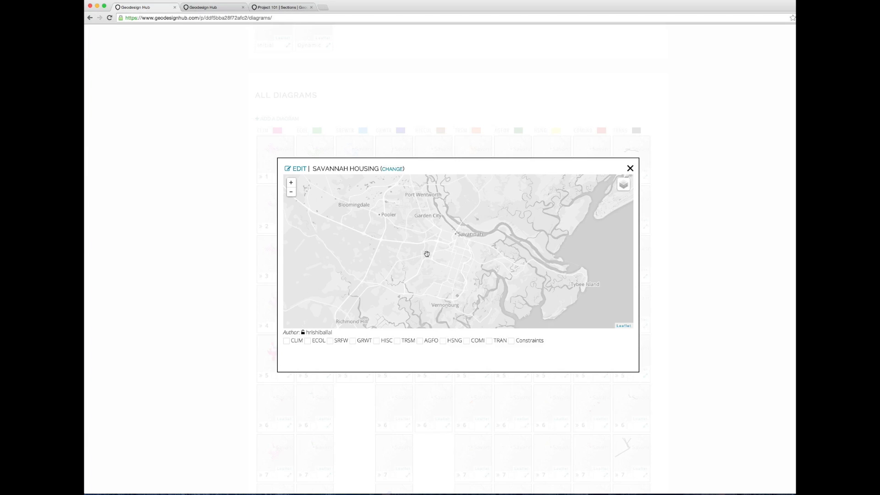
{"action": "left_click_drag", "start_coordinate": [426, 253], "coordinate": [428, 256]}
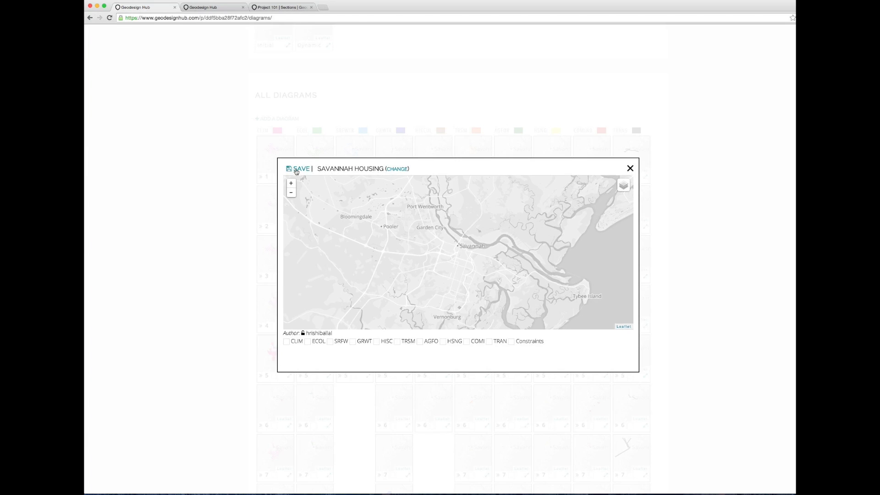
{"action": "left_click", "coordinate": [296, 169]}
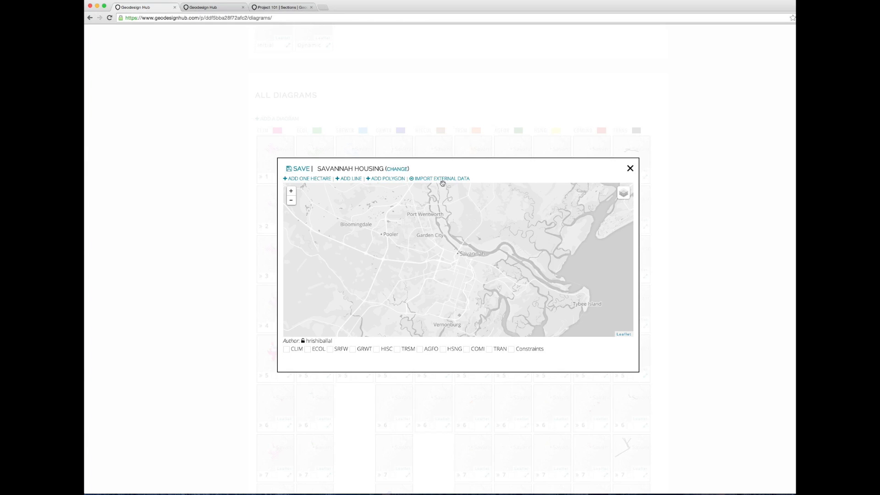
{"action": "left_click_drag", "start_coordinate": [437, 268], "coordinate": [415, 267]}
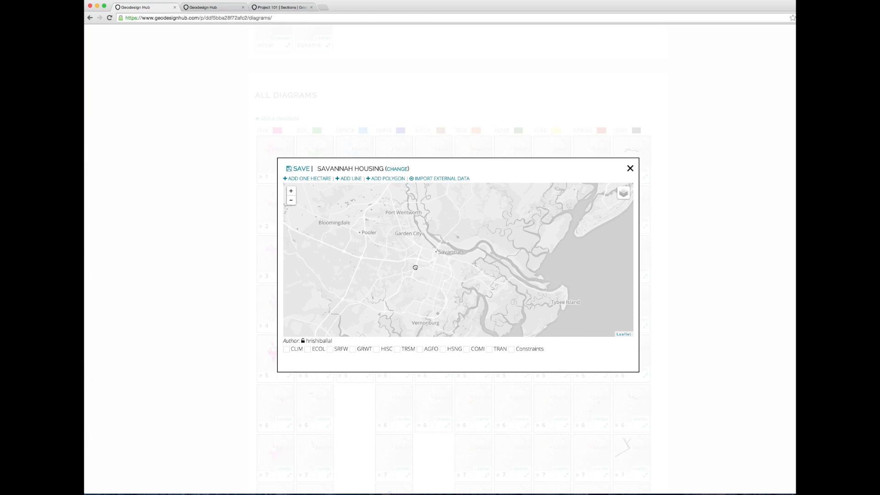
{"action": "left_click", "coordinate": [443, 350]}
{"action": "left_click", "coordinate": [510, 350]}
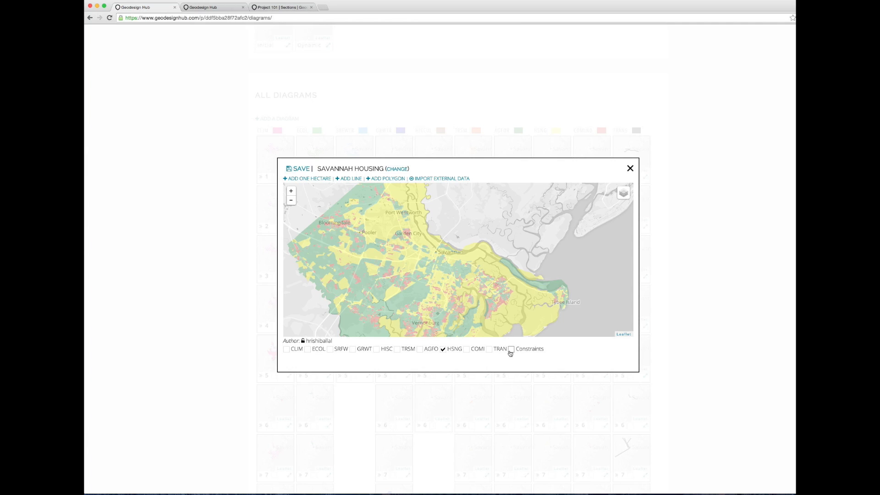
Step: Draw a project polygon of about 28 ha between Port Wentworth and Garden City, clear of the constrained areas
{"action": "left_click", "coordinate": [291, 191]}
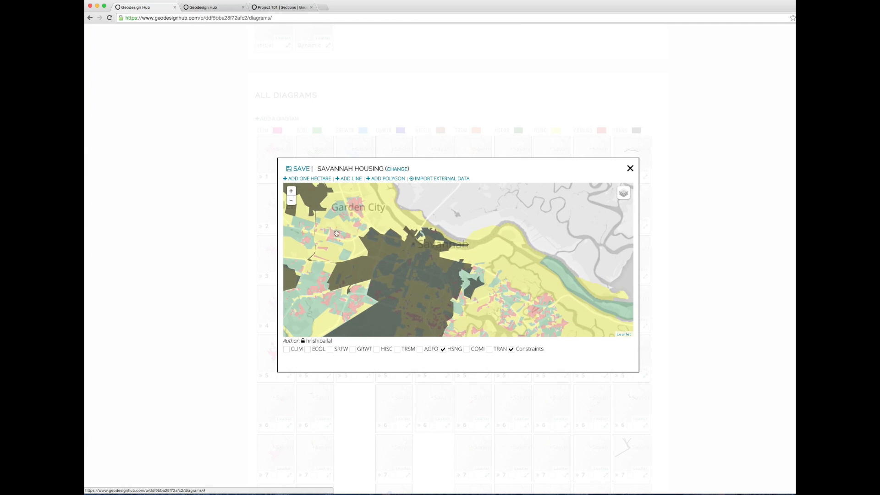
{"action": "left_click", "coordinate": [290, 200]}
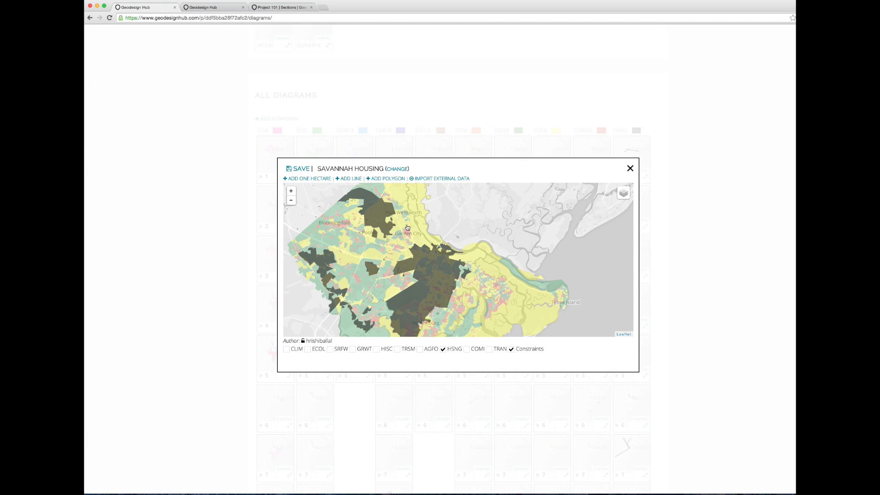
{"action": "left_click_drag", "start_coordinate": [407, 228], "coordinate": [413, 245]}
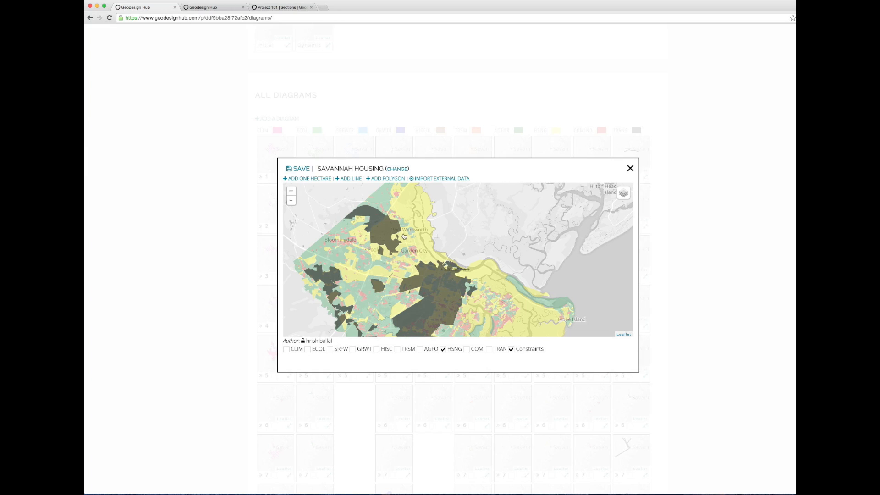
{"action": "left_click", "coordinate": [291, 191]}
{"action": "left_click_drag", "start_coordinate": [369, 210], "coordinate": [382, 231]}
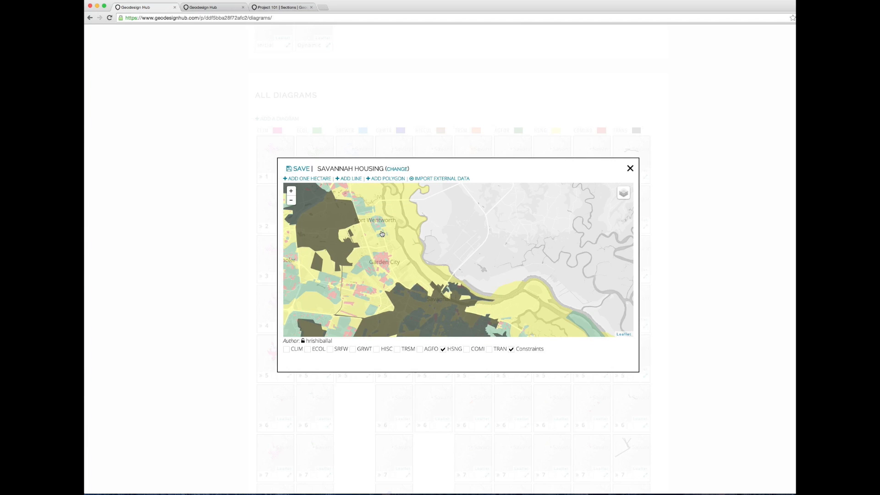
{"action": "left_click", "coordinate": [378, 181]}
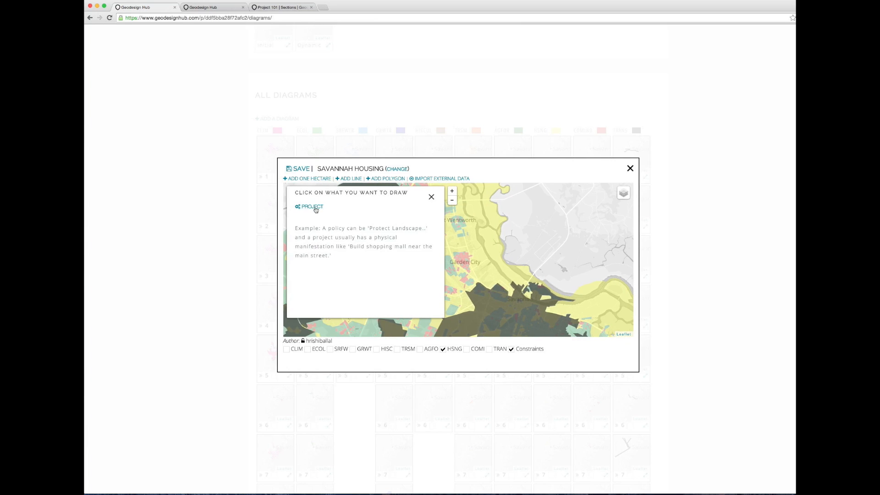
{"action": "left_click", "coordinate": [315, 208]}
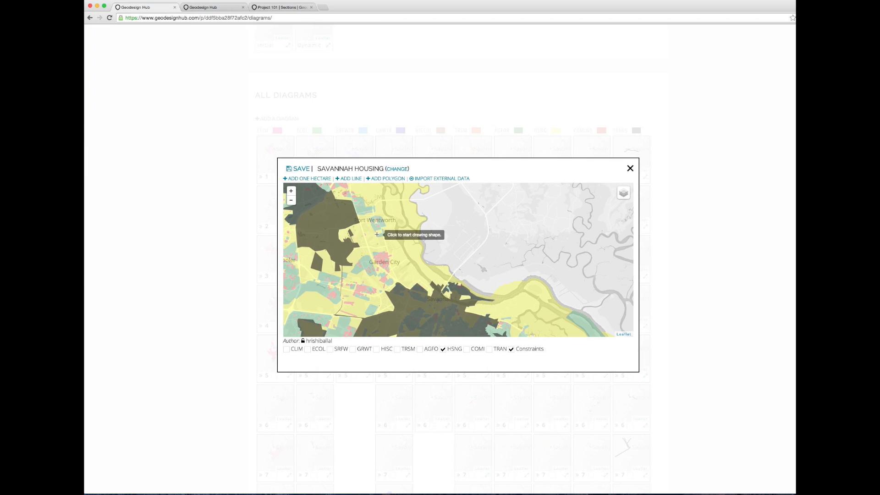
{"action": "left_click", "coordinate": [377, 234]}
{"action": "left_click", "coordinate": [377, 237]}
{"action": "left_click", "coordinate": [384, 236]}
{"action": "left_click", "coordinate": [383, 230]}
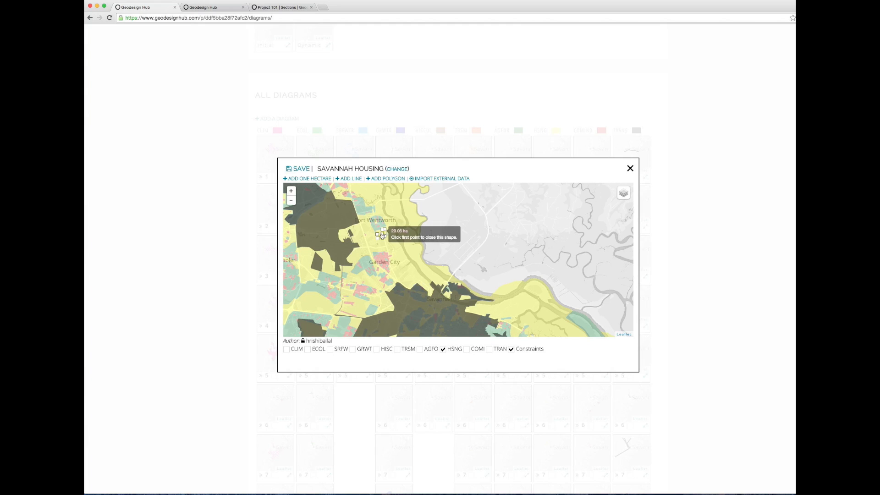
{"action": "left_click", "coordinate": [378, 236]}
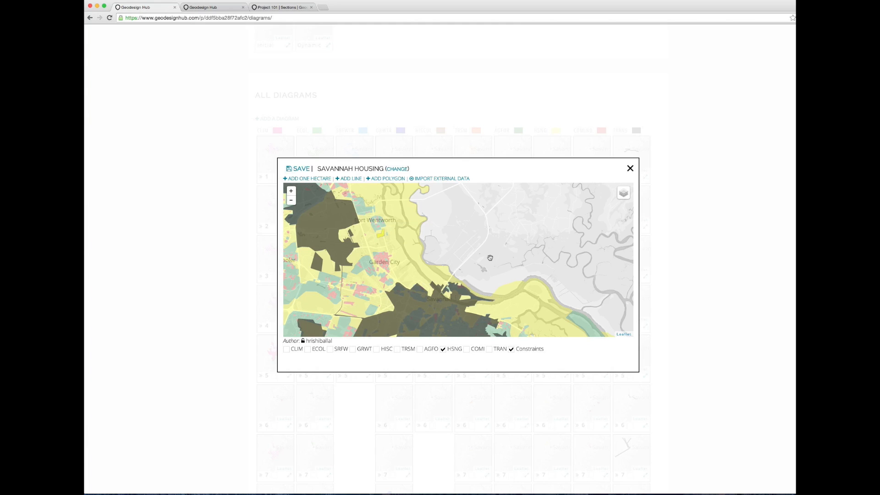
Step: Hide the constraints and HSNG overlays, and save and close the Savannah Housing diagram
{"action": "left_click", "coordinate": [511, 349]}
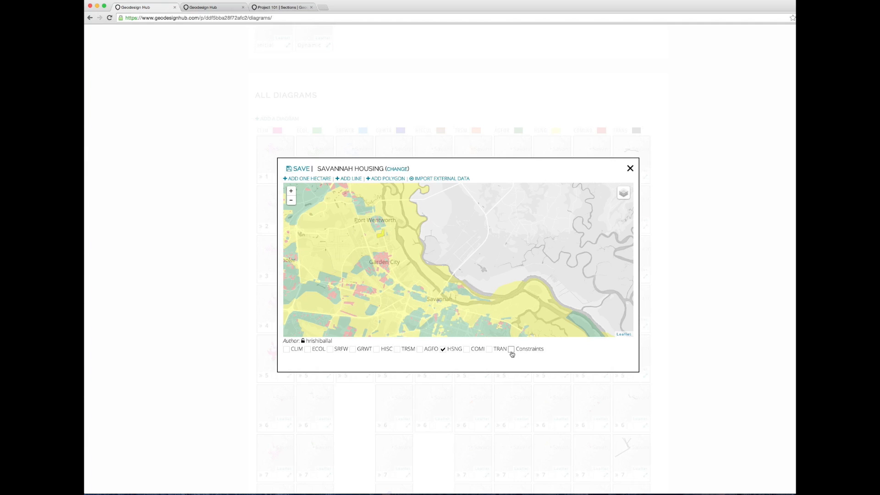
{"action": "left_click", "coordinate": [443, 350]}
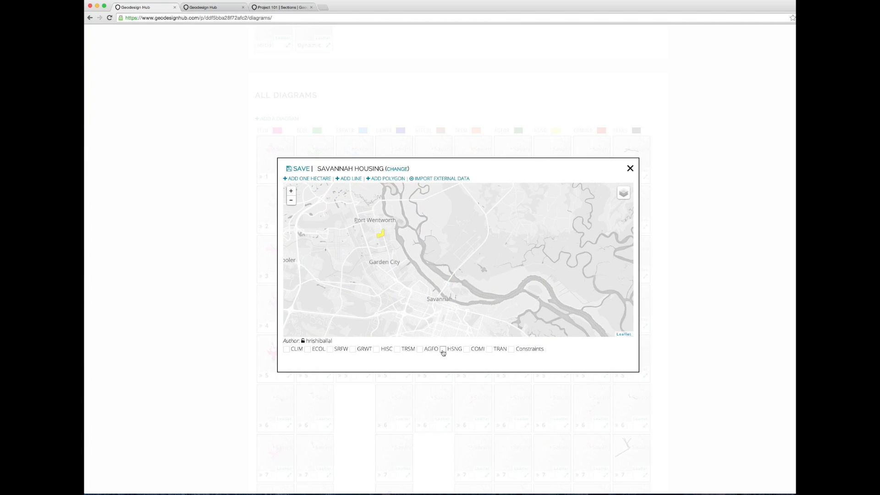
{"action": "left_click", "coordinate": [298, 169]}
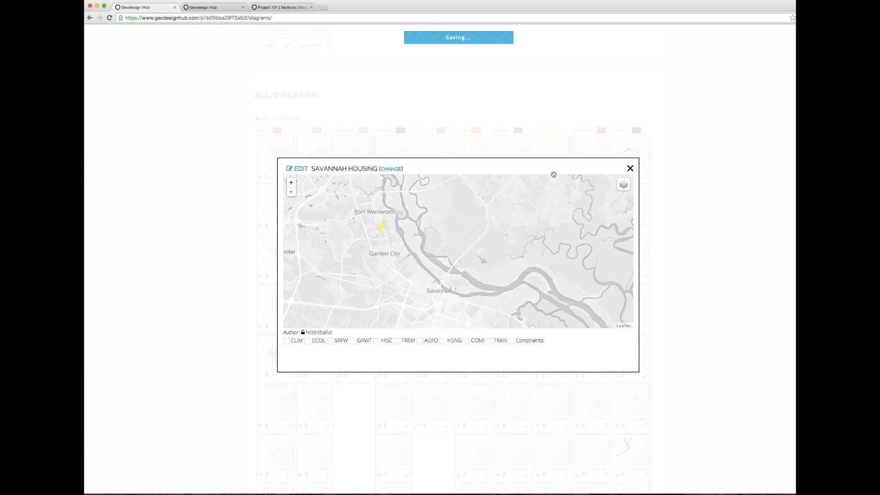
{"action": "left_click", "coordinate": [630, 169]}
Step: Locate the new Savannah Housing diagram in the HSNG column of all diagrams
{"action": "scroll", "coordinate": [695, 246], "scroll_direction": "down", "scroll_amount": 10}
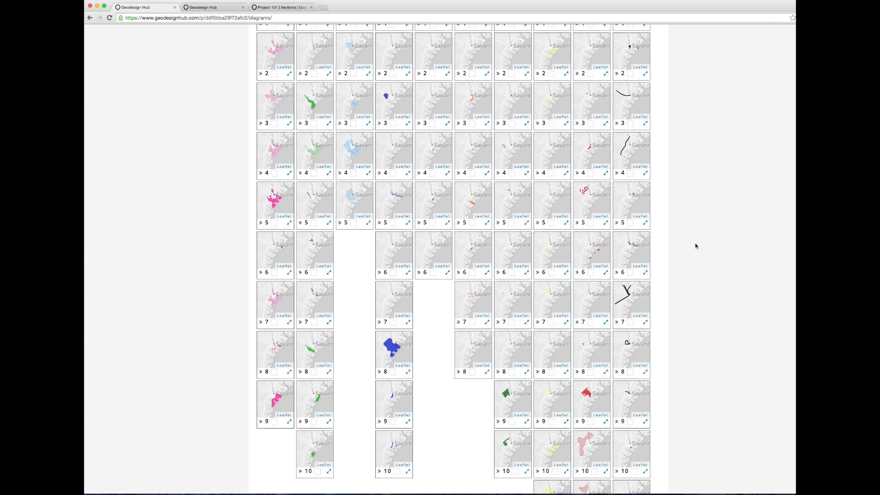
{"action": "scroll", "coordinate": [695, 246], "scroll_direction": "down", "scroll_amount": 1}
{"action": "mouse_move", "coordinate": [548, 391]}
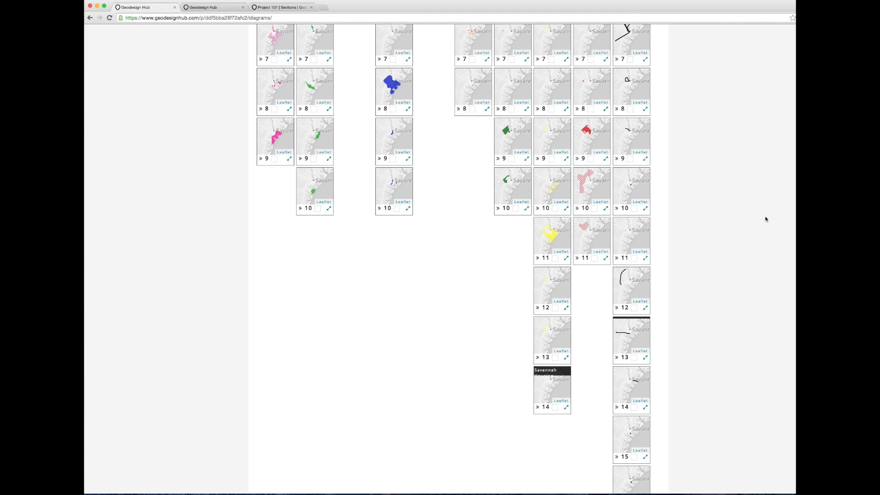
Step: Open the project's live updates to review the recent activity
{"action": "scroll", "coordinate": [747, 229], "scroll_direction": "up", "scroll_amount": 9}
{"action": "scroll", "coordinate": [749, 230], "scroll_direction": "up", "scroll_amount": 20}
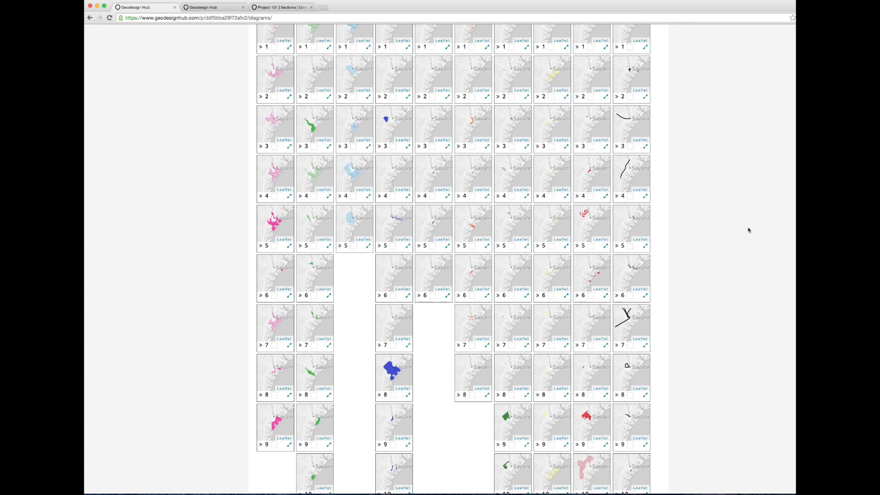
{"action": "scroll", "coordinate": [748, 230], "scroll_direction": "up", "scroll_amount": 5}
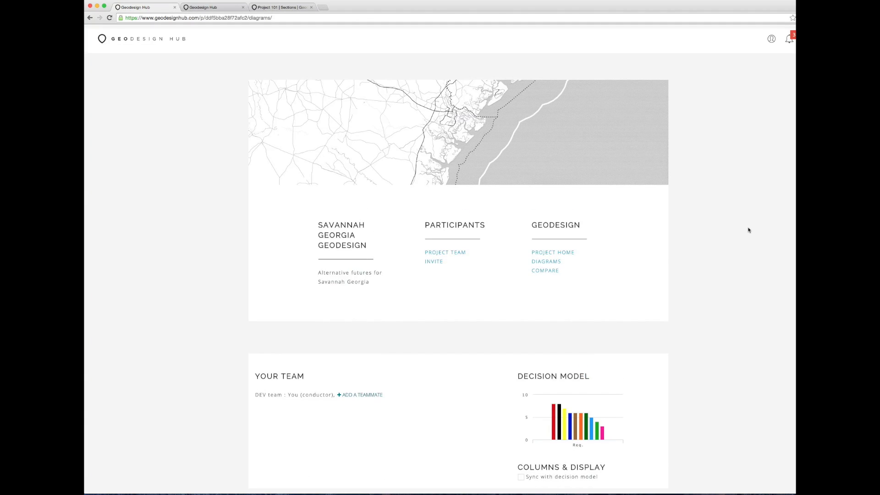
{"action": "left_click", "coordinate": [788, 35]}
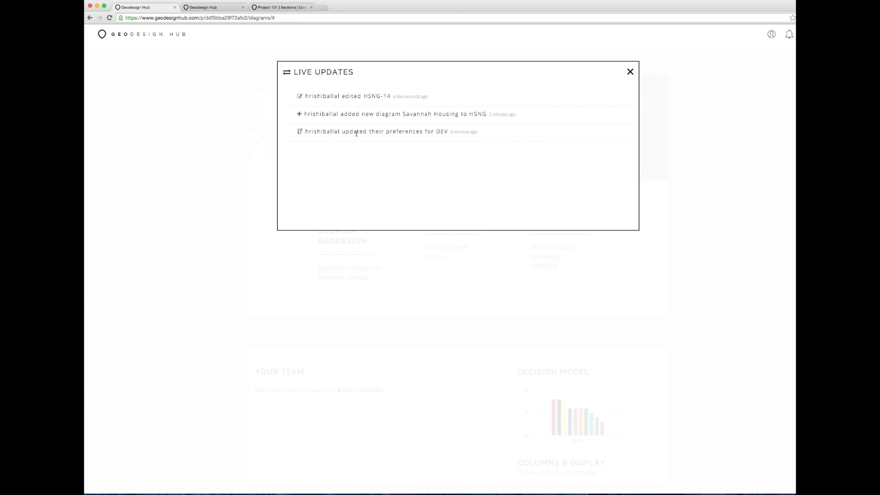
Step: Close the live updates and open the Savannah Housing diagram, number 14 in the HSNG column
{"action": "left_click_drag", "start_coordinate": [356, 133], "coordinate": [410, 128]}
{"action": "left_click", "coordinate": [413, 129]}
{"action": "left_click", "coordinate": [631, 73]}
{"action": "scroll", "coordinate": [733, 283], "scroll_direction": "down", "scroll_amount": 14}
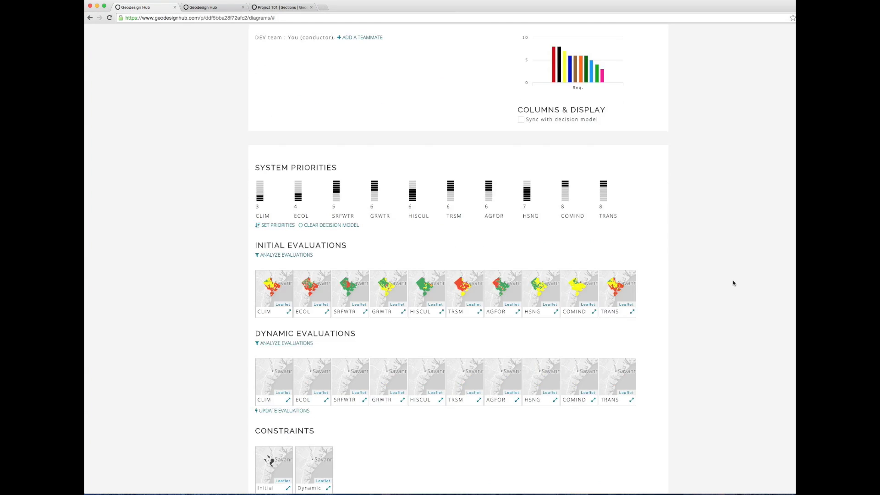
{"action": "scroll", "coordinate": [733, 283], "scroll_direction": "down", "scroll_amount": 11}
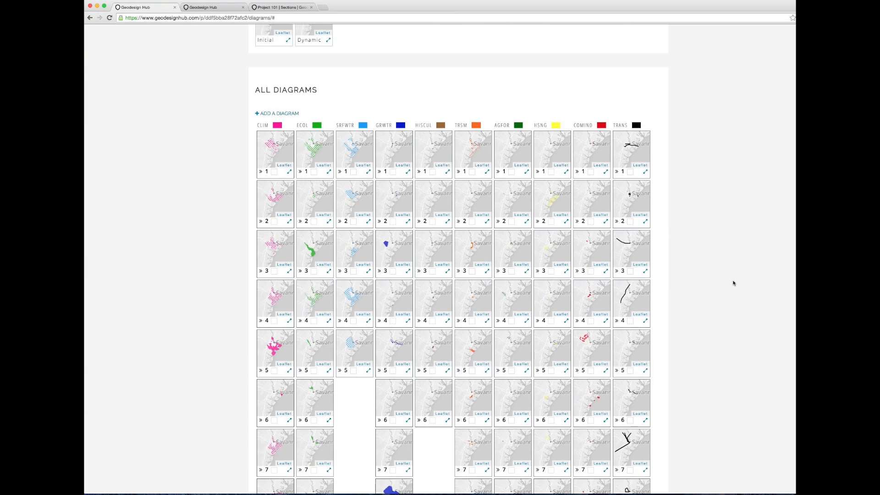
{"action": "scroll", "coordinate": [732, 283], "scroll_direction": "down", "scroll_amount": 3}
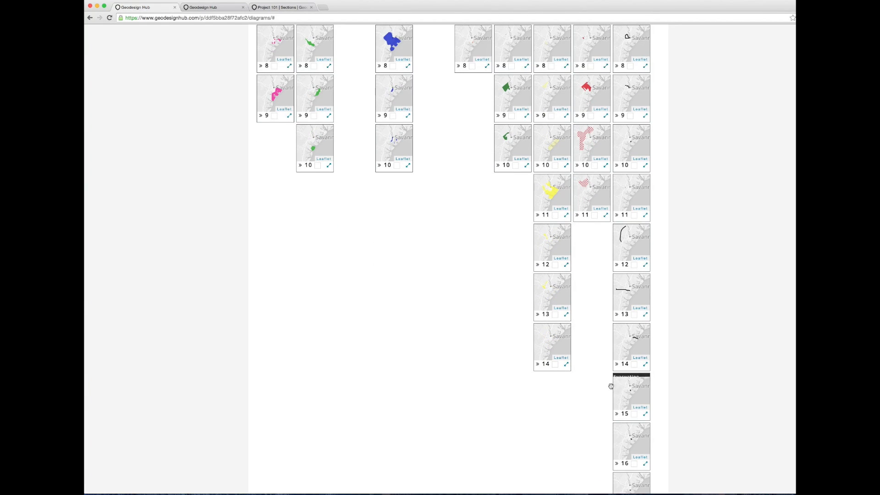
{"action": "left_click", "coordinate": [566, 369]}
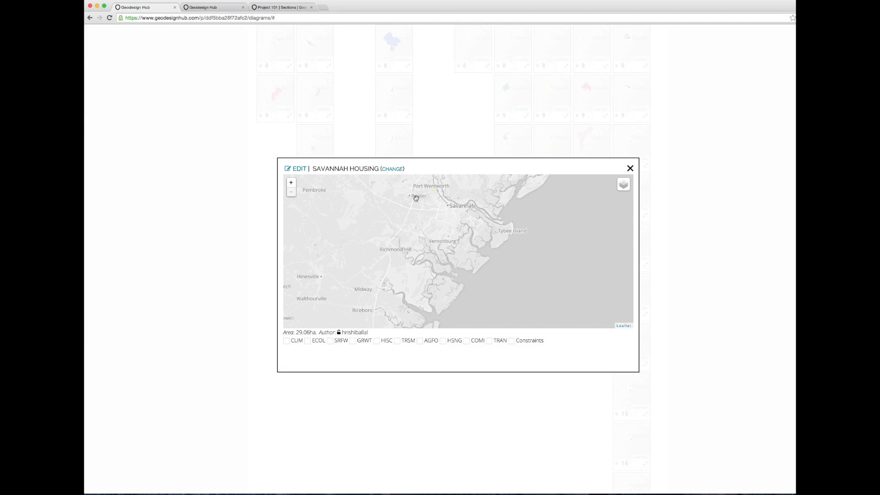
Step: Reshape the Savannah Housing polygon near Port Wentworth by moving its lower corners, enlarging it to about 32 ha, and save the diagram
{"action": "left_click_drag", "start_coordinate": [416, 204], "coordinate": [415, 222]}
{"action": "scroll", "coordinate": [421, 209], "scroll_direction": "up", "scroll_amount": 2}
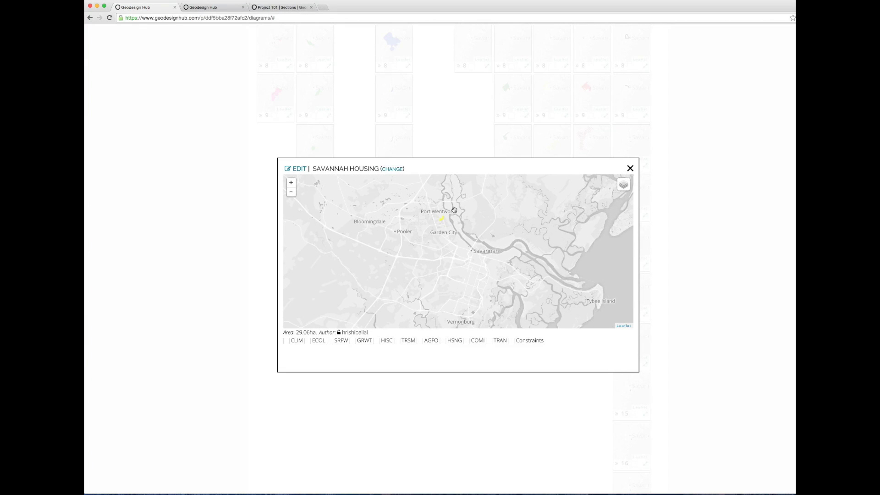
{"action": "scroll", "coordinate": [453, 210], "scroll_direction": "up", "scroll_amount": 3}
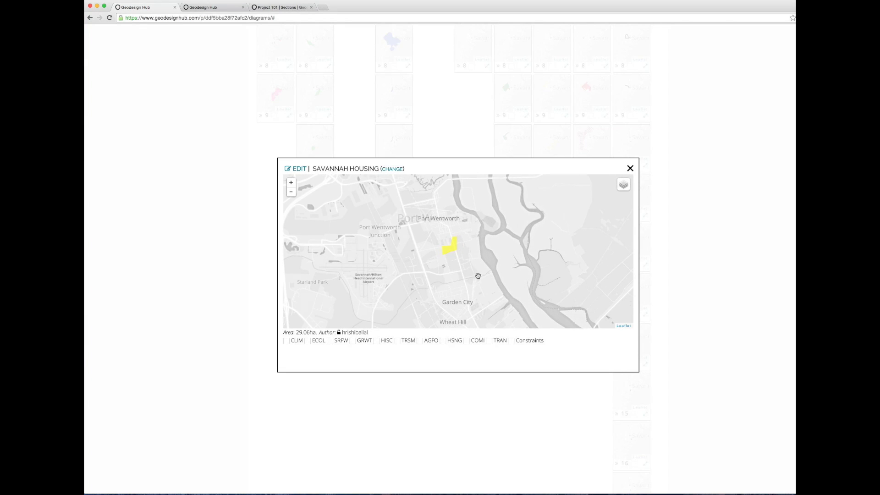
{"action": "scroll", "coordinate": [468, 233], "scroll_direction": "up", "scroll_amount": 2}
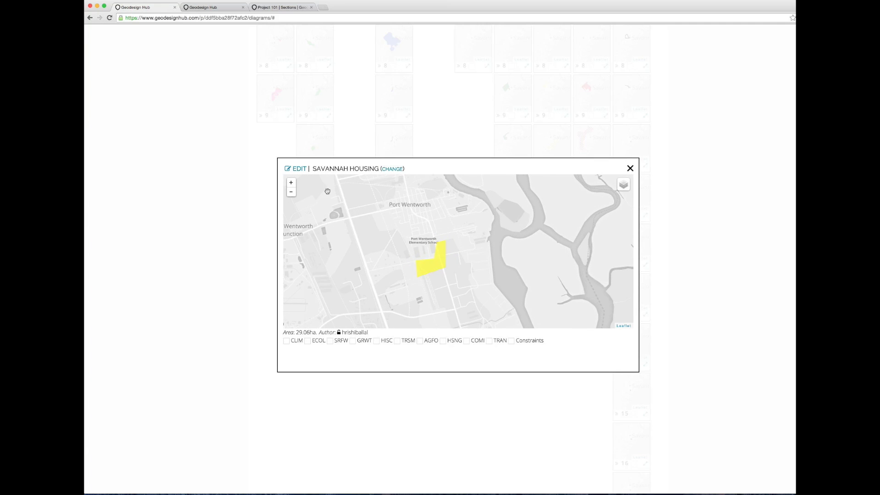
{"action": "scroll", "coordinate": [429, 240], "scroll_direction": "up", "scroll_amount": 2}
{"action": "left_click_drag", "start_coordinate": [430, 240], "coordinate": [347, 171]}
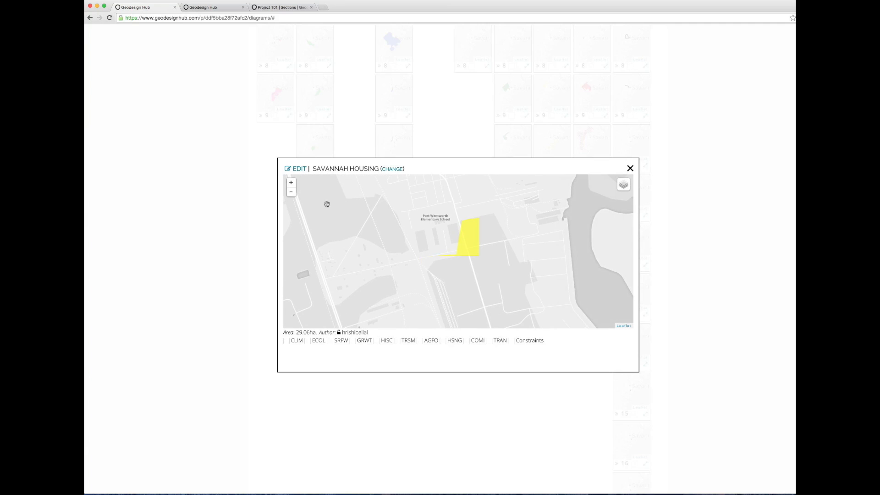
{"action": "left_click", "coordinate": [291, 191]}
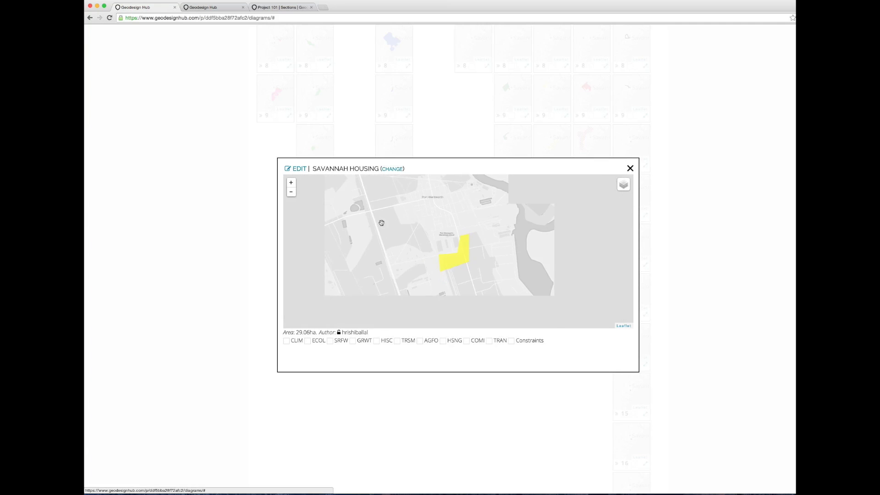
{"action": "left_click", "coordinate": [298, 169]}
{"action": "left_click", "coordinate": [494, 180]}
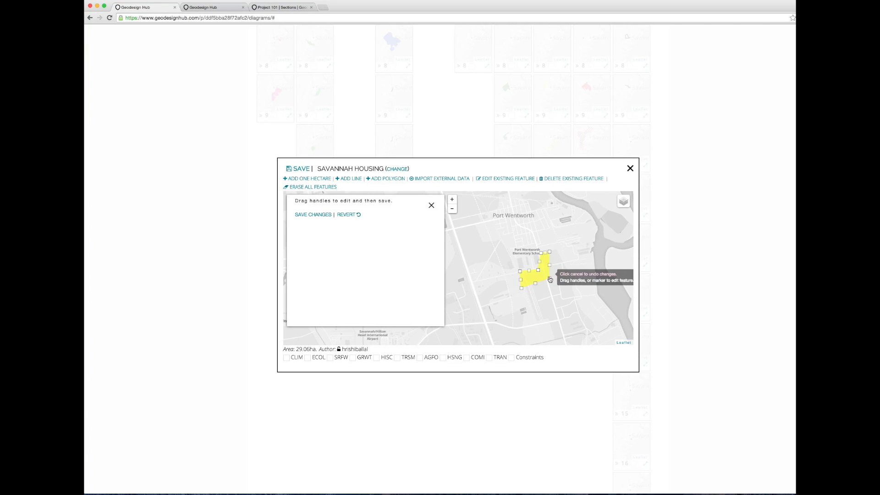
{"action": "left_click_drag", "start_coordinate": [549, 278], "coordinate": [554, 278]}
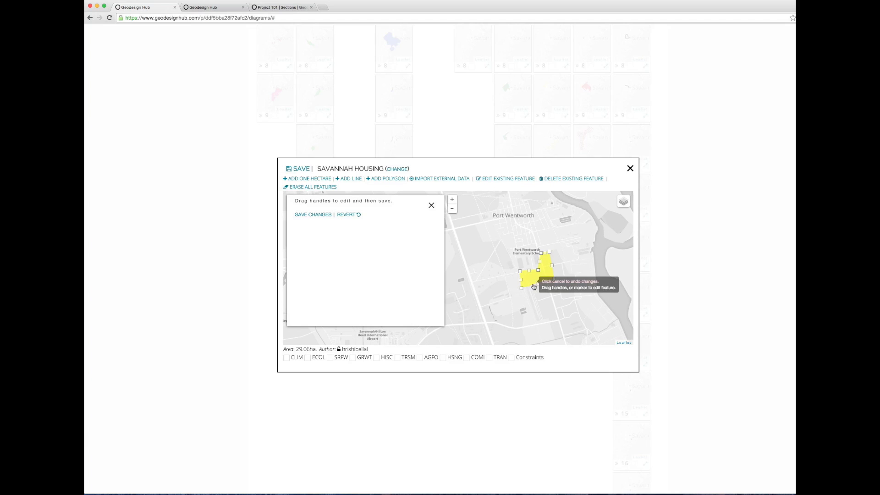
{"action": "left_click_drag", "start_coordinate": [527, 287], "coordinate": [529, 286]}
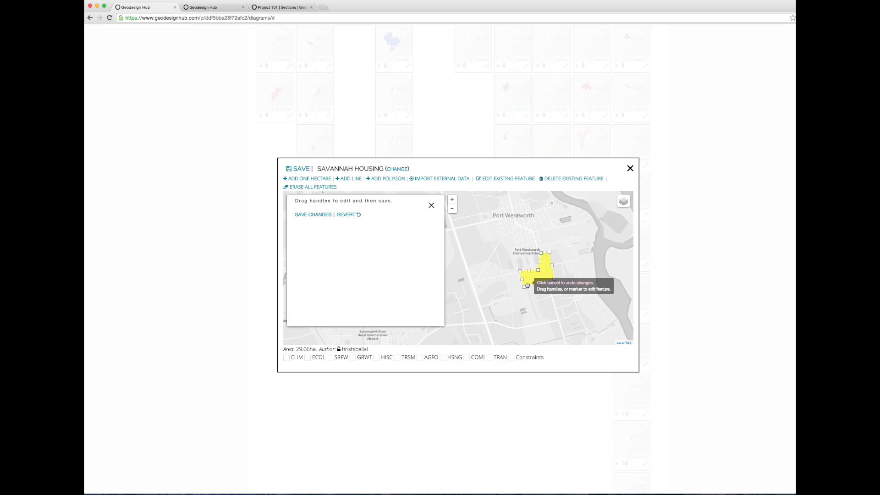
{"action": "left_click", "coordinate": [309, 215]}
{"action": "left_click", "coordinate": [289, 169]}
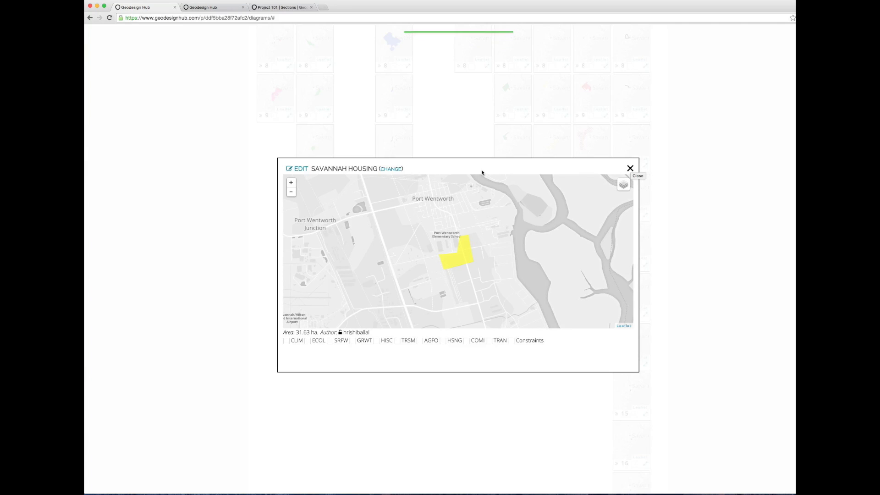
Step: Review the external data import options for the Savannah Housing diagram, and close it without importing anything
{"action": "left_click", "coordinate": [298, 169]}
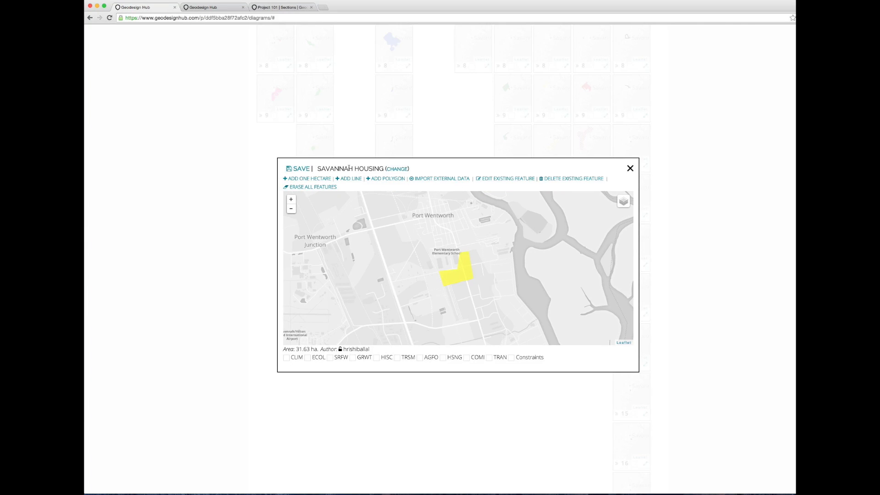
{"action": "left_click", "coordinate": [439, 181]}
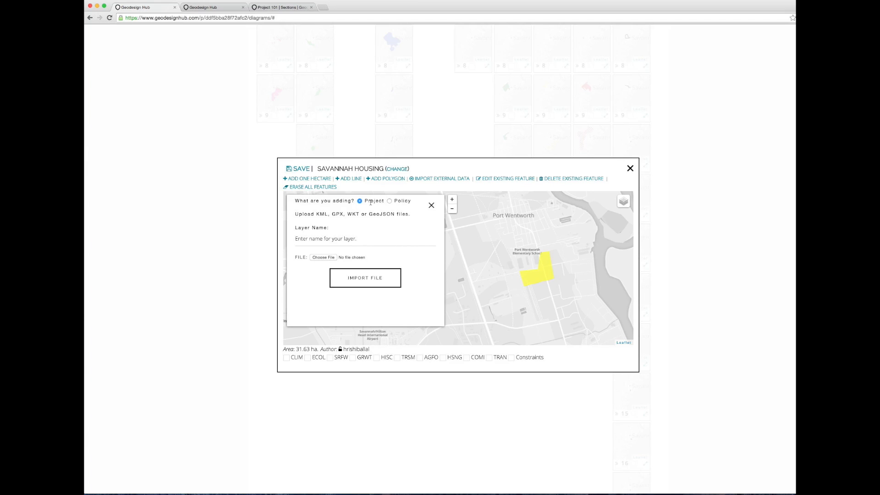
{"action": "left_click", "coordinate": [431, 206]}
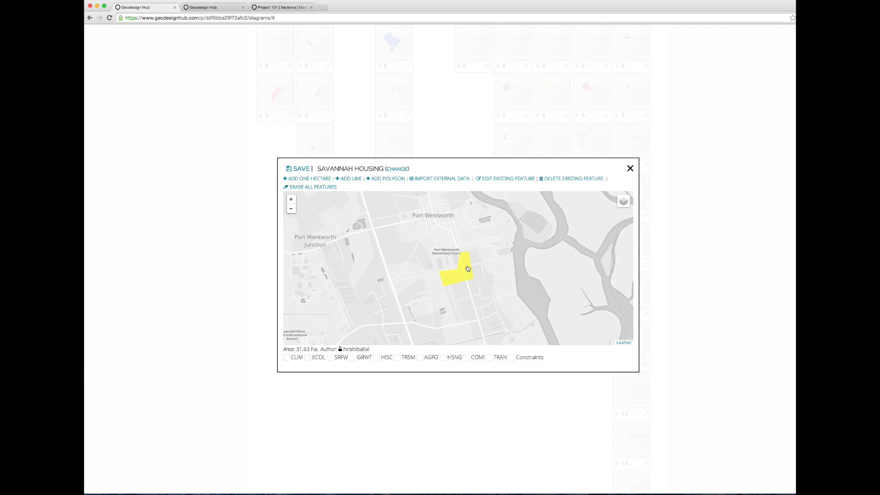
{"action": "left_click", "coordinate": [630, 168]}
Step: Examine the names of the ECOL and GRWTR diagrams in the first rows of all diagrams
{"action": "scroll", "coordinate": [204, 188], "scroll_direction": "up", "scroll_amount": 5}
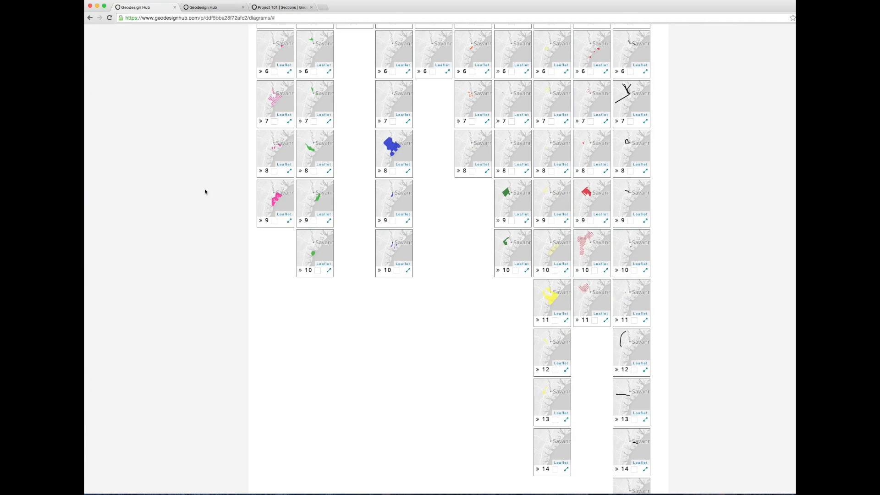
{"action": "scroll", "coordinate": [204, 189], "scroll_direction": "up", "scroll_amount": 7}
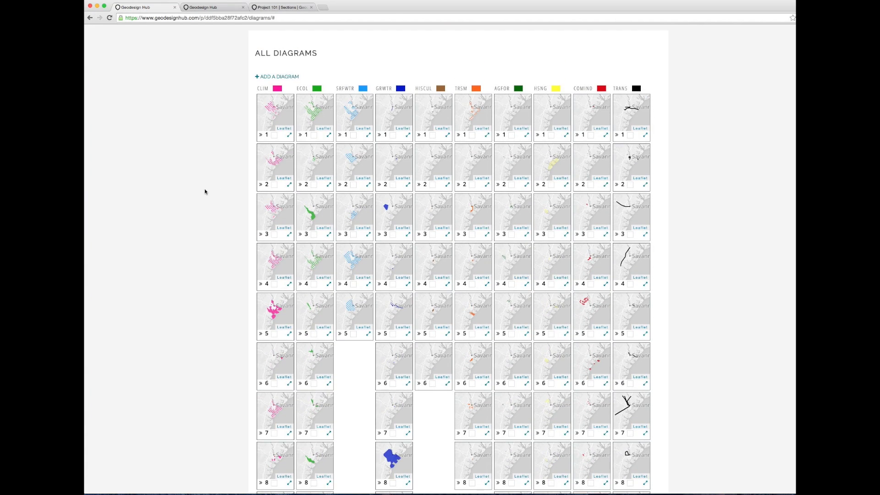
{"action": "scroll", "coordinate": [204, 189], "scroll_direction": "down", "scroll_amount": 1}
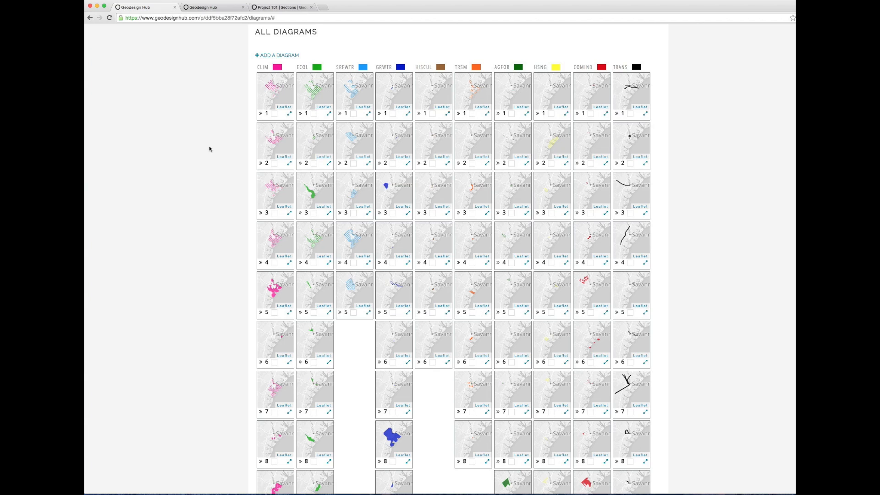
{"action": "scroll", "coordinate": [279, 148], "scroll_direction": "up", "scroll_amount": 1}
{"action": "mouse_move", "coordinate": [317, 147]}
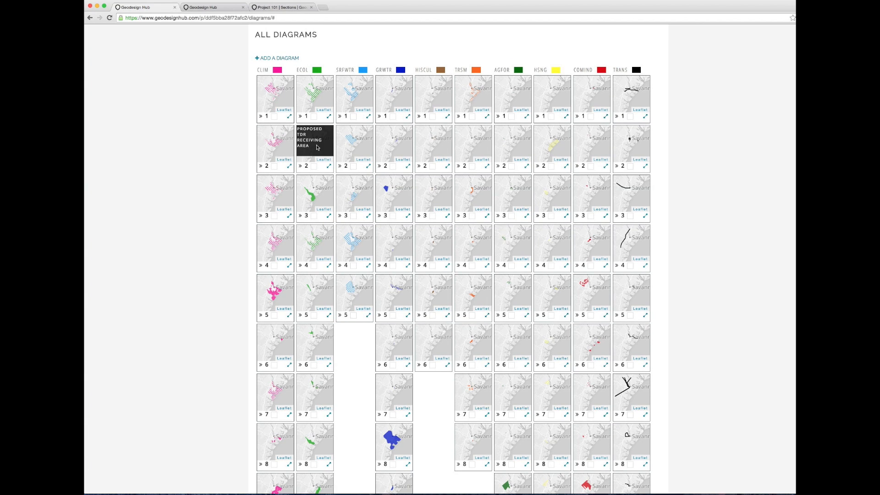
{"action": "mouse_move", "coordinate": [397, 146]}
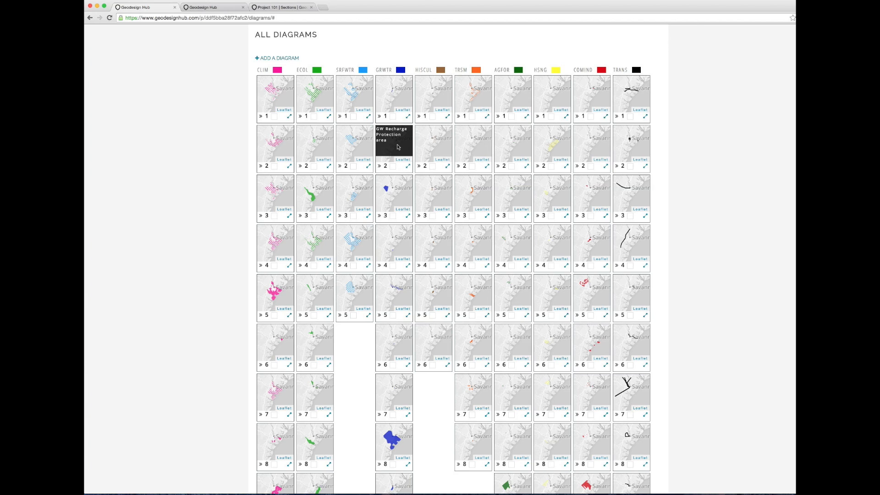
{"action": "mouse_move", "coordinate": [444, 145]}
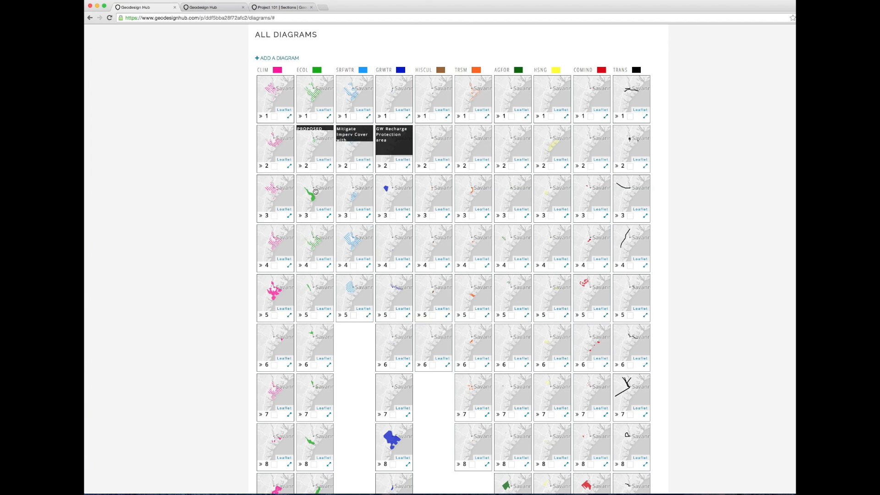
{"action": "mouse_move", "coordinate": [315, 201]}
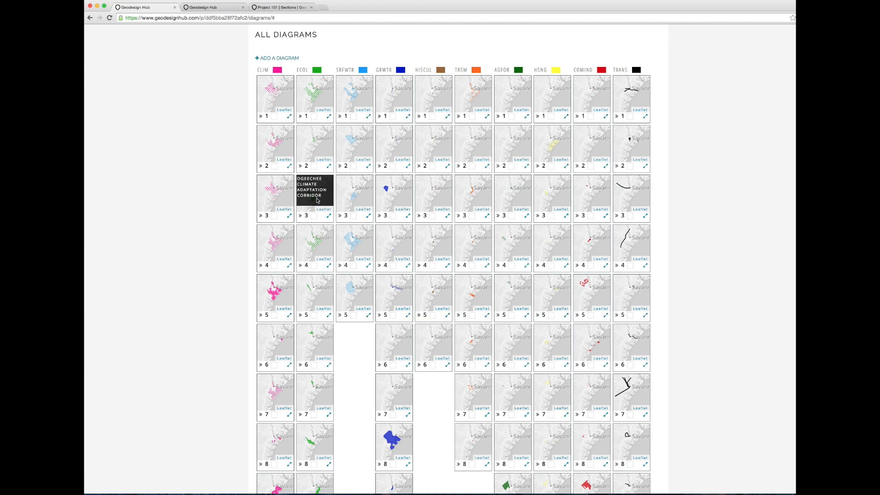
{"action": "mouse_move", "coordinate": [320, 102]}
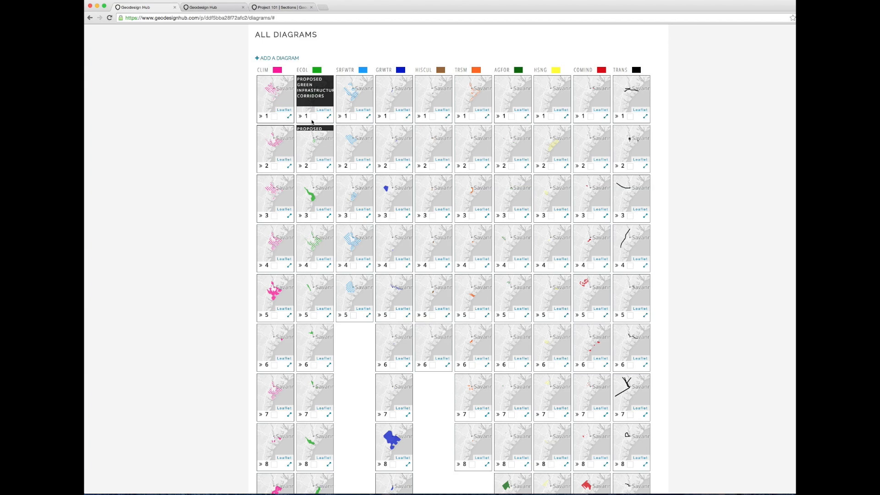
Step: Select ECOL diagrams 1 and 3 and inspect their combination on the My Changes map
{"action": "left_click", "coordinate": [316, 119]}
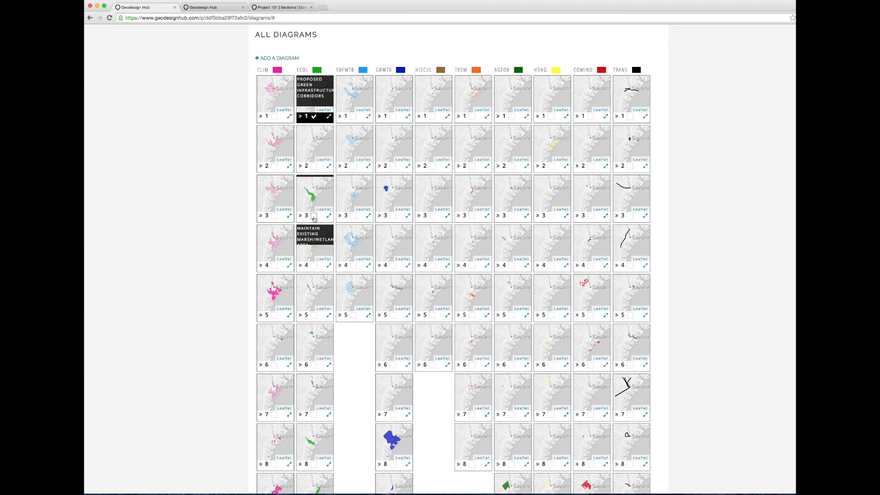
{"action": "left_click", "coordinate": [315, 218]}
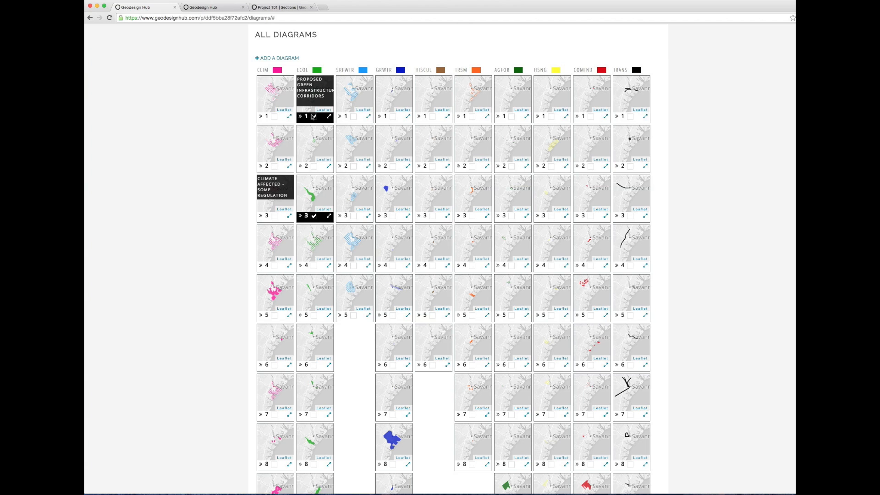
{"action": "scroll", "coordinate": [171, 163], "scroll_direction": "down", "scroll_amount": 3}
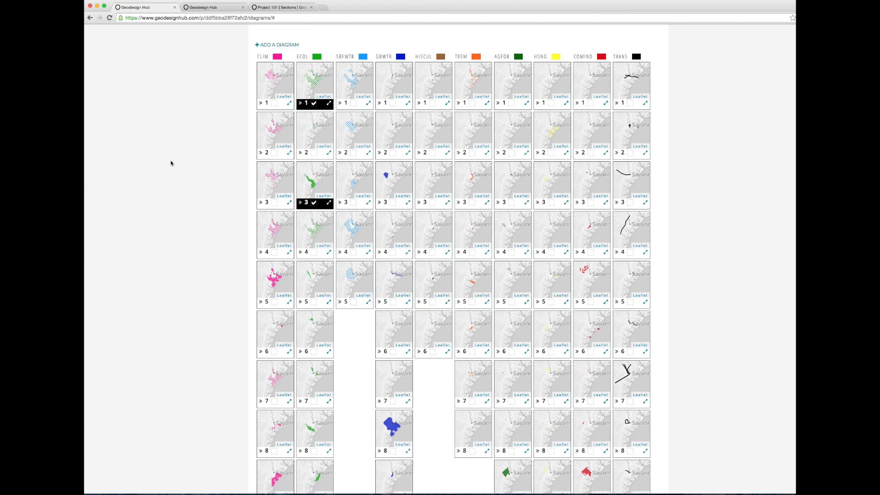
{"action": "scroll", "coordinate": [171, 163], "scroll_direction": "down", "scroll_amount": 10}
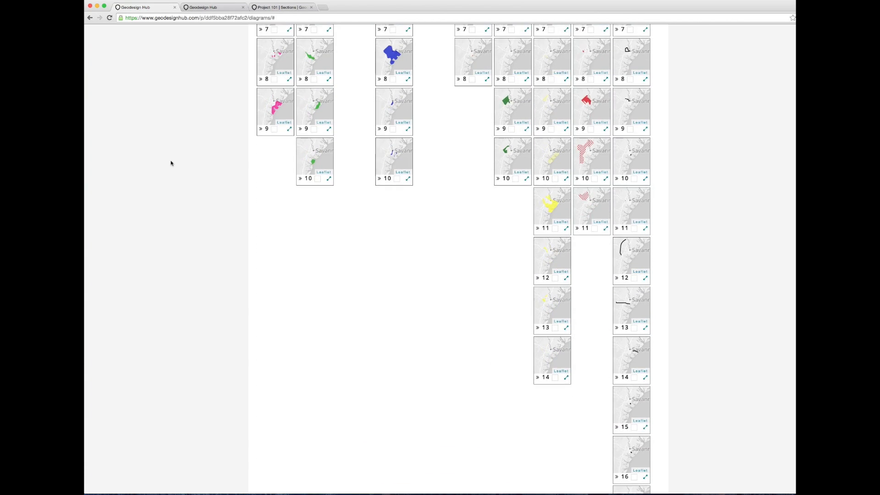
{"action": "scroll", "coordinate": [171, 163], "scroll_direction": "down", "scroll_amount": 9}
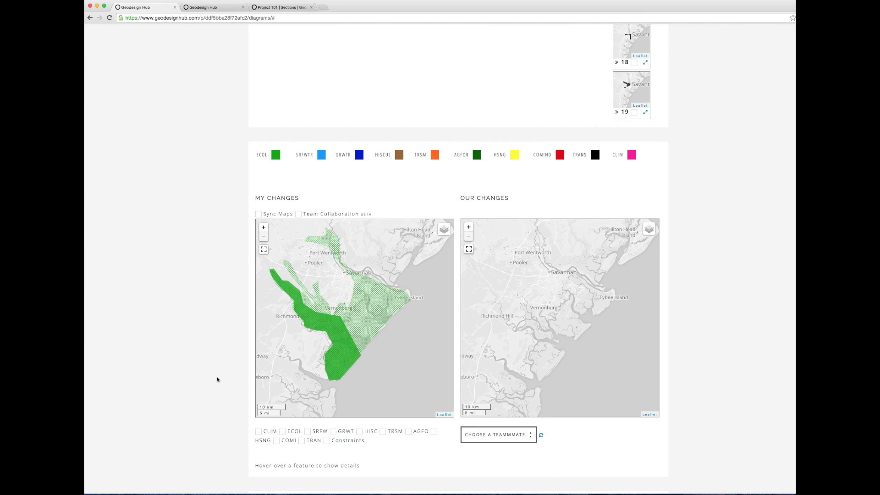
{"action": "scroll", "coordinate": [266, 310], "scroll_direction": "up", "scroll_amount": 1}
{"action": "scroll", "coordinate": [276, 272], "scroll_direction": "up", "scroll_amount": 1}
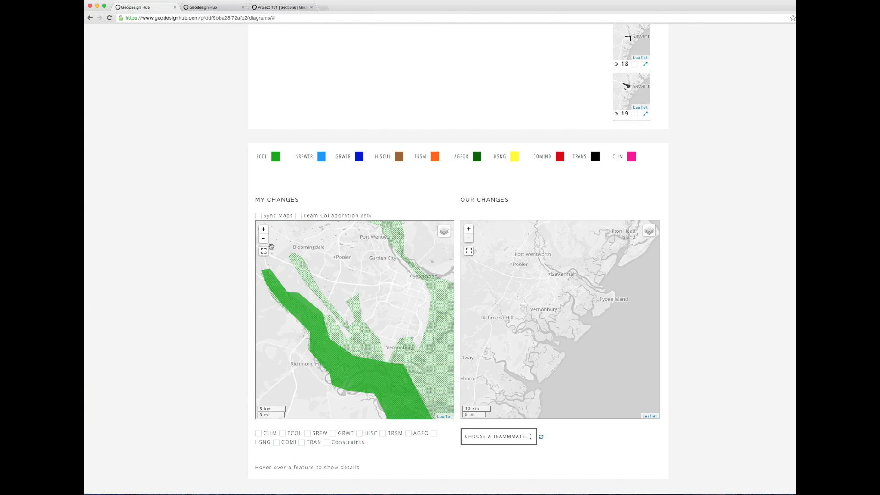
{"action": "left_click", "coordinate": [263, 238]}
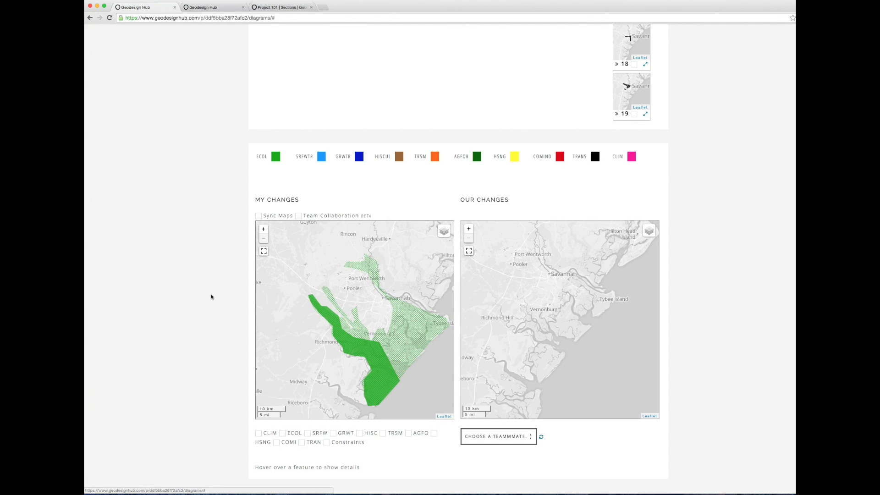
Step: Overlay the CLIM and ECOL evaluations in turn on the My Changes map, hiding each again
{"action": "scroll", "coordinate": [212, 297], "scroll_direction": "down", "scroll_amount": 1}
{"action": "left_click", "coordinate": [258, 400]}
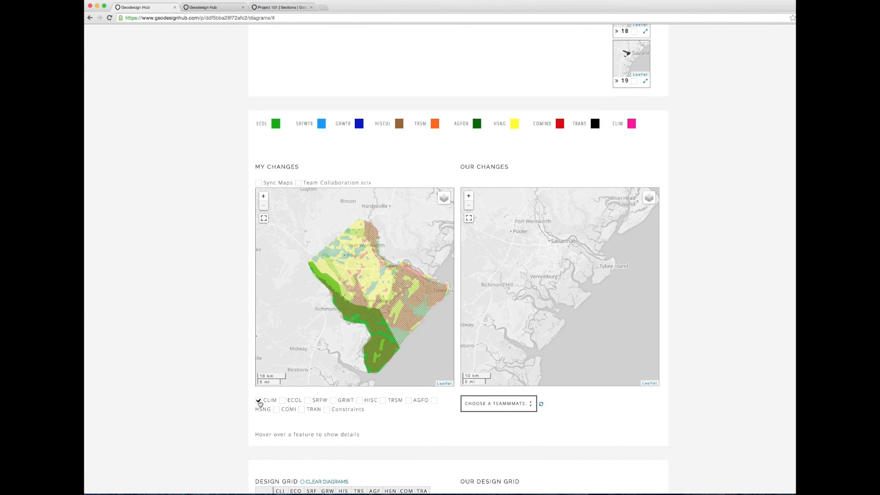
{"action": "left_click", "coordinate": [260, 401]}
{"action": "left_click", "coordinate": [280, 401]}
{"action": "left_click", "coordinate": [280, 401]}
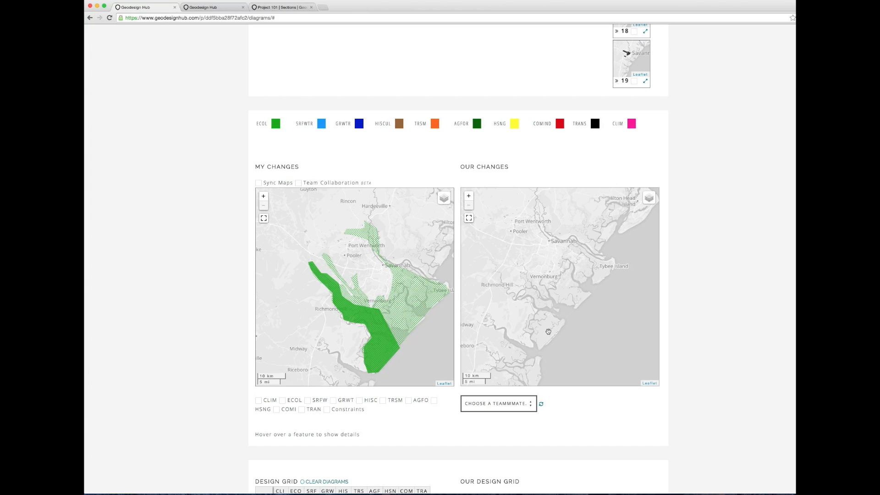
Step: Choose the first listed teammate for the Our Changes map
{"action": "left_click", "coordinate": [517, 409]}
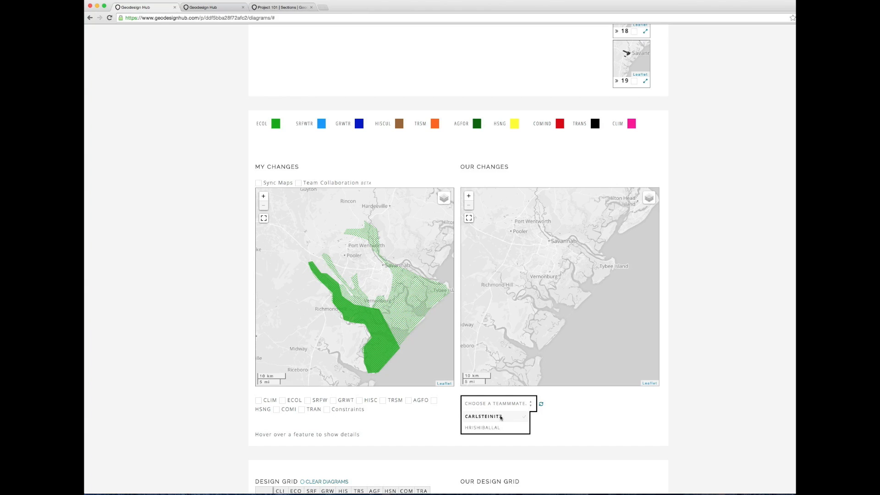
{"action": "left_click", "coordinate": [523, 418]}
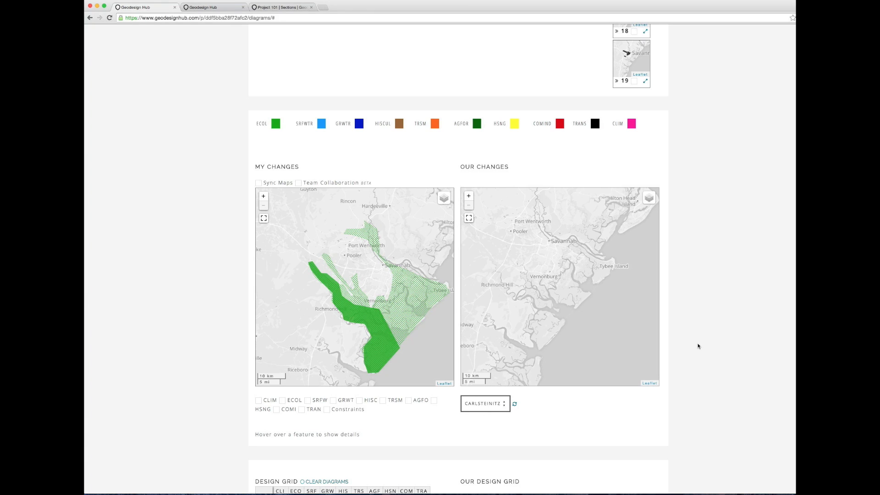
Step: Update the dynamic evaluations for the selected ECOL diagrams, then check the updated assessments map and the evaluation thumbnails
{"action": "scroll", "coordinate": [698, 346], "scroll_direction": "up", "scroll_amount": 2}
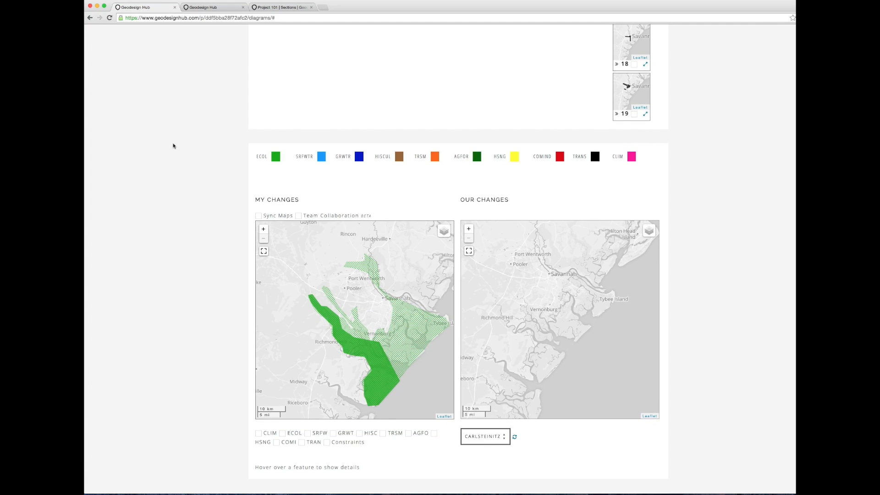
{"action": "scroll", "coordinate": [174, 146], "scroll_direction": "down", "scroll_amount": 2}
{"action": "scroll", "coordinate": [173, 146], "scroll_direction": "up", "scroll_amount": 5}
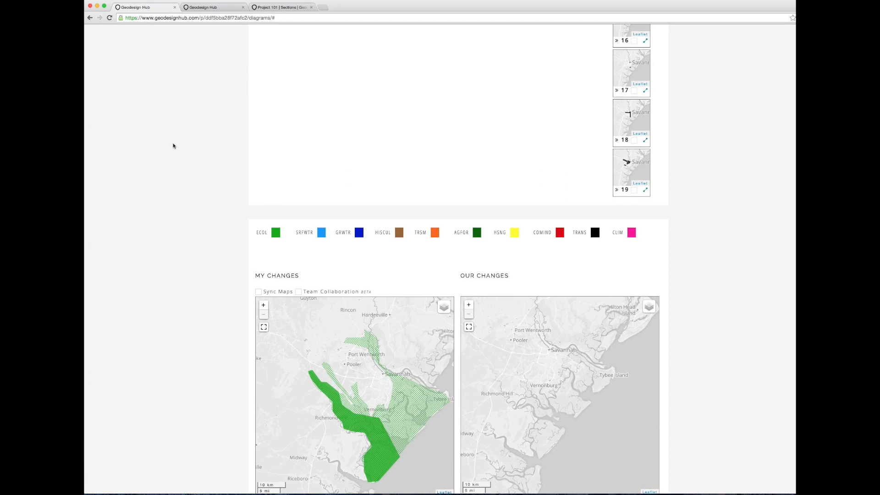
{"action": "scroll", "coordinate": [174, 146], "scroll_direction": "up", "scroll_amount": 10}
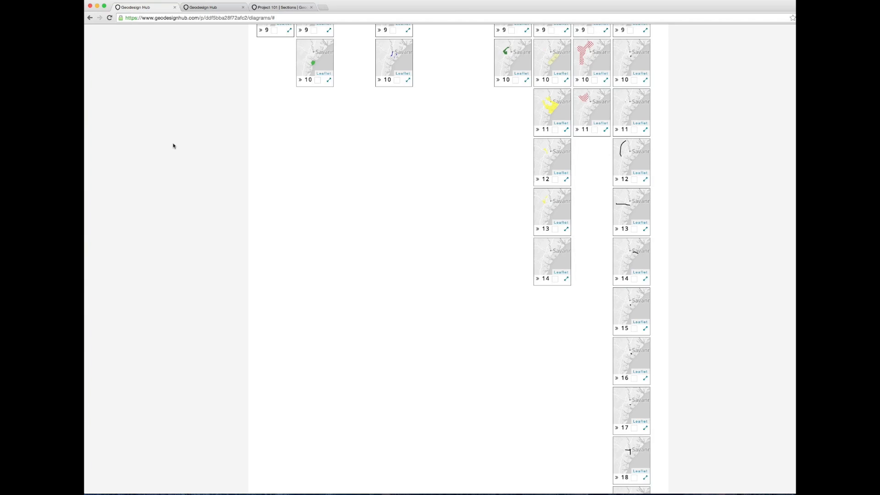
{"action": "scroll", "coordinate": [173, 145], "scroll_direction": "up", "scroll_amount": 20}
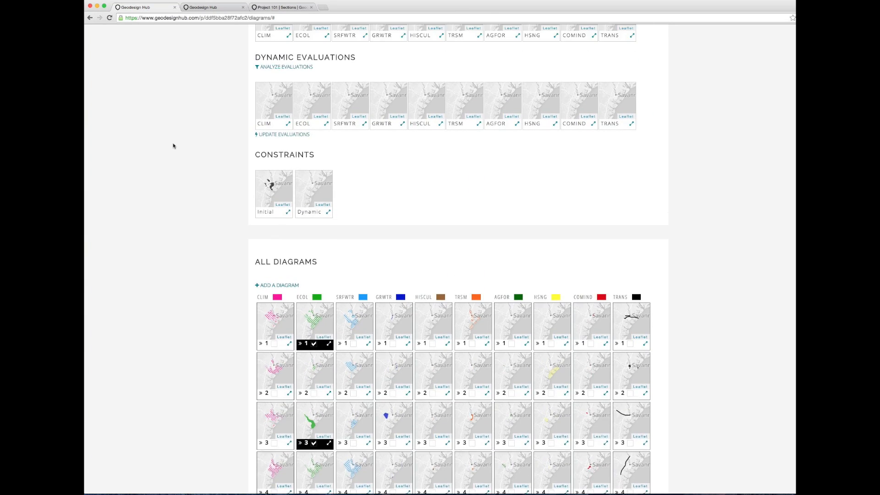
{"action": "scroll", "coordinate": [174, 146], "scroll_direction": "up", "scroll_amount": 1}
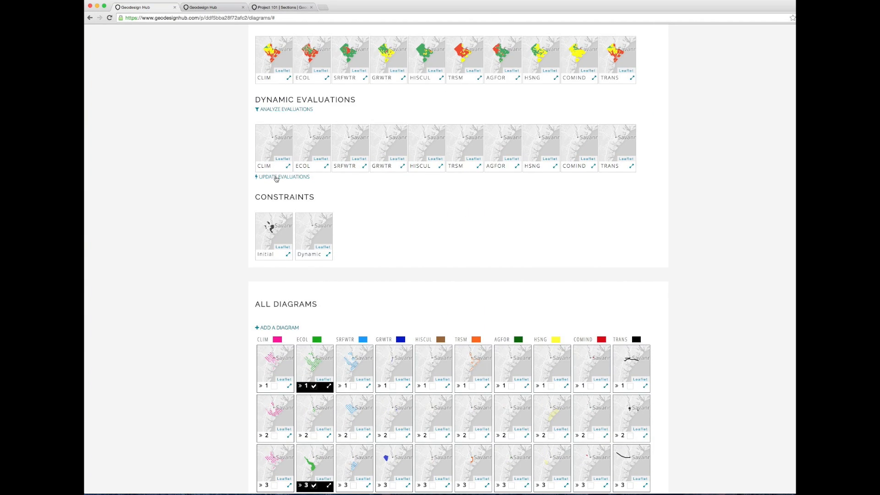
{"action": "left_click", "coordinate": [276, 178]}
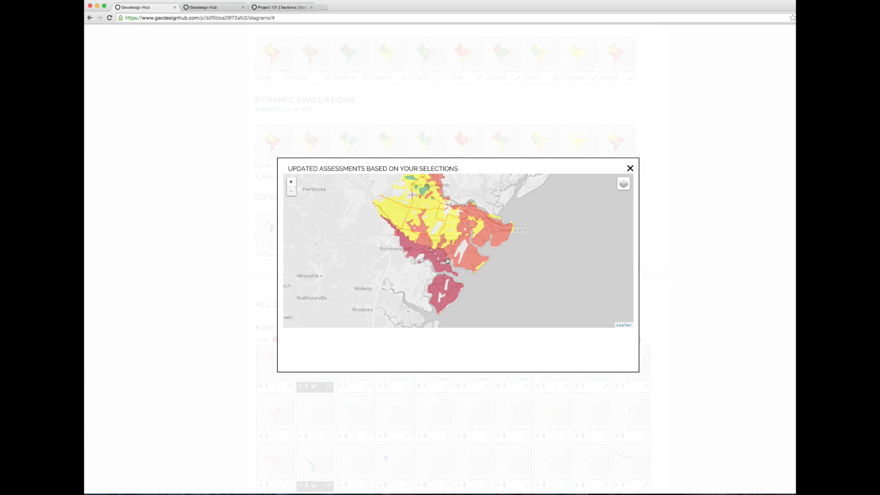
{"action": "left_click", "coordinate": [629, 168]}
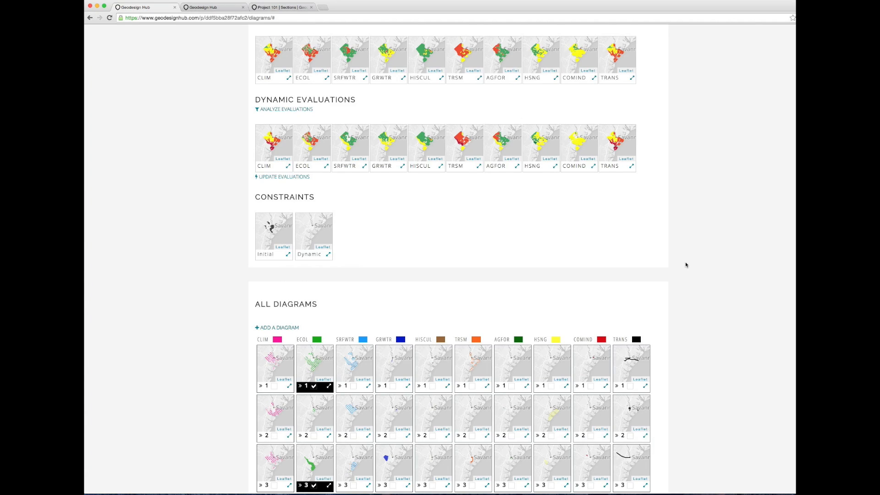
{"action": "scroll", "coordinate": [685, 263], "scroll_direction": "down", "scroll_amount": 3}
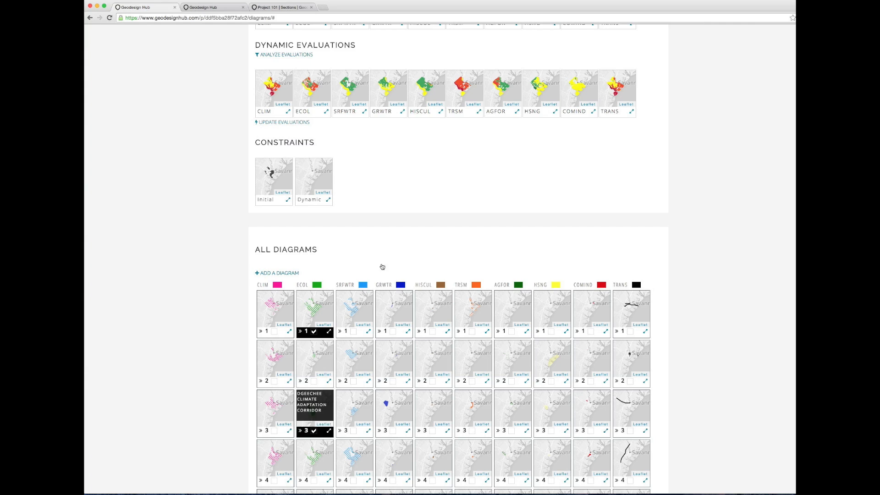
{"action": "scroll", "coordinate": [619, 185], "scroll_direction": "up", "scroll_amount": 2}
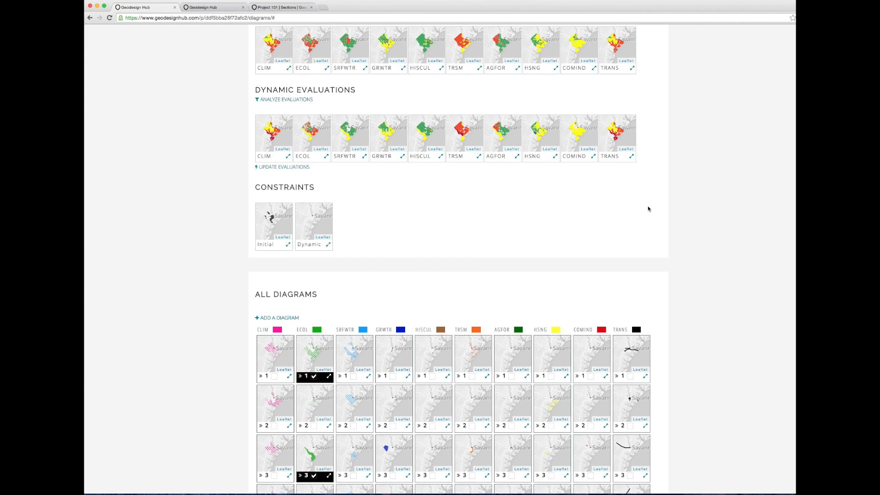
{"action": "scroll", "coordinate": [648, 209], "scroll_direction": "down", "scroll_amount": 1}
{"action": "scroll", "coordinate": [178, 126], "scroll_direction": "up", "scroll_amount": 1}
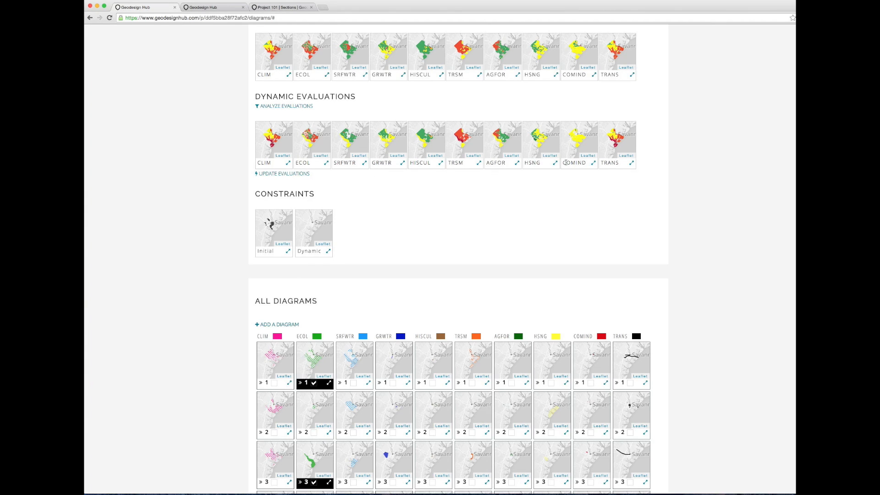
Step: Show the detailed impacts of the selected ECOL diagrams with their synthesis map
{"action": "scroll", "coordinate": [202, 248], "scroll_direction": "down", "scroll_amount": 5}
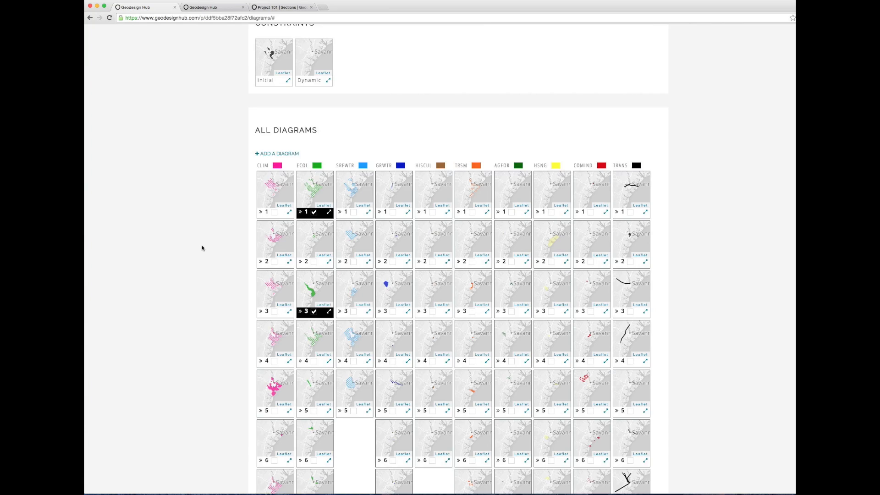
{"action": "scroll", "coordinate": [202, 248], "scroll_direction": "down", "scroll_amount": 18}
{"action": "scroll", "coordinate": [202, 248], "scroll_direction": "down", "scroll_amount": 9}
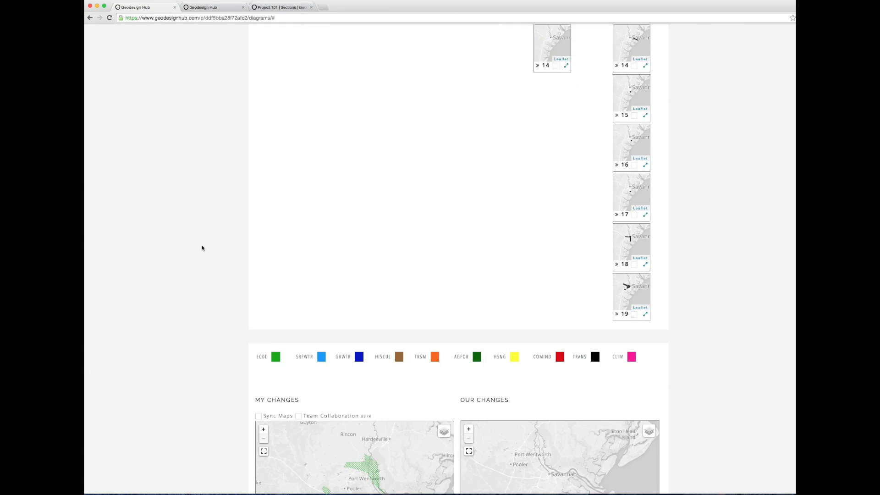
{"action": "scroll", "coordinate": [202, 248], "scroll_direction": "down", "scroll_amount": 14}
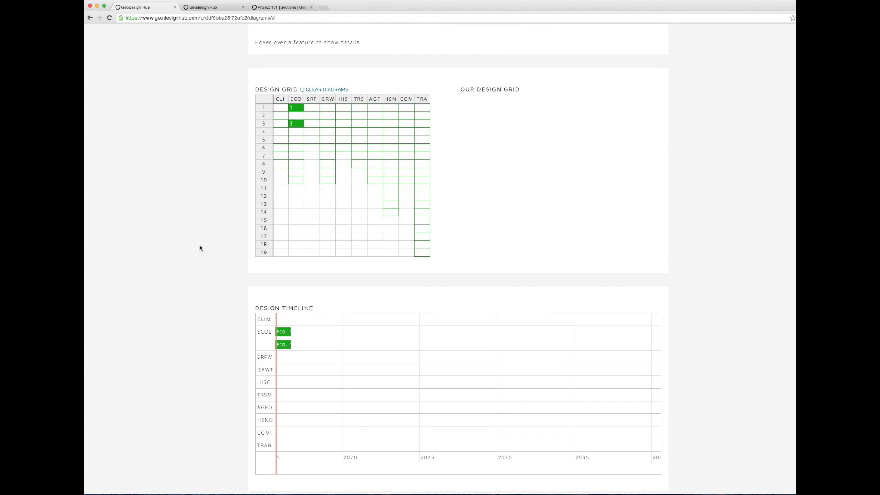
{"action": "scroll", "coordinate": [200, 248], "scroll_direction": "down", "scroll_amount": 12}
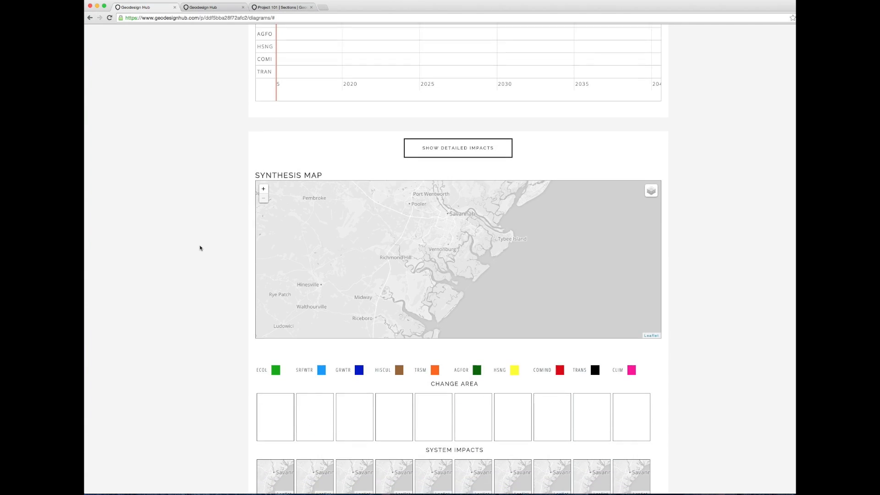
{"action": "left_click", "coordinate": [476, 141]}
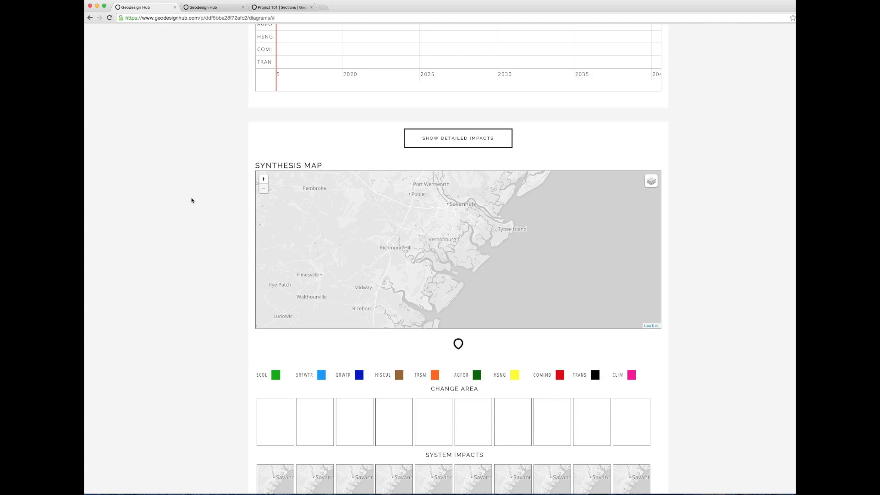
{"action": "scroll", "coordinate": [191, 200], "scroll_direction": "down", "scroll_amount": 2}
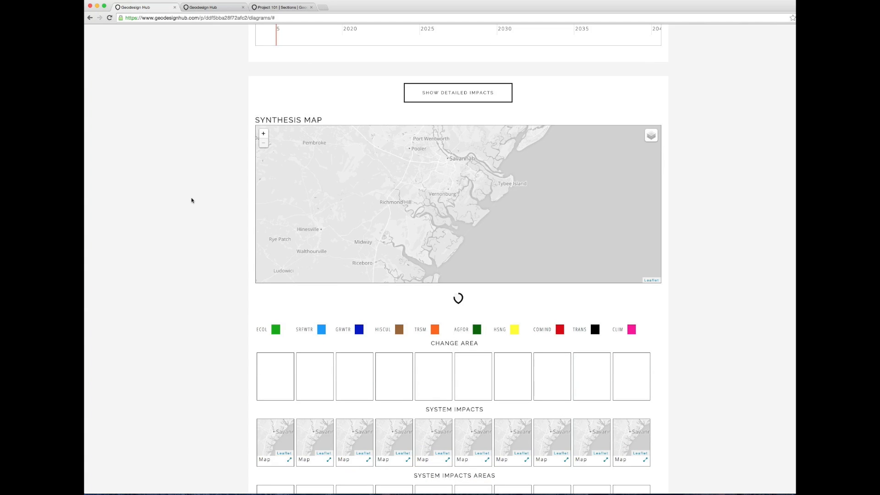
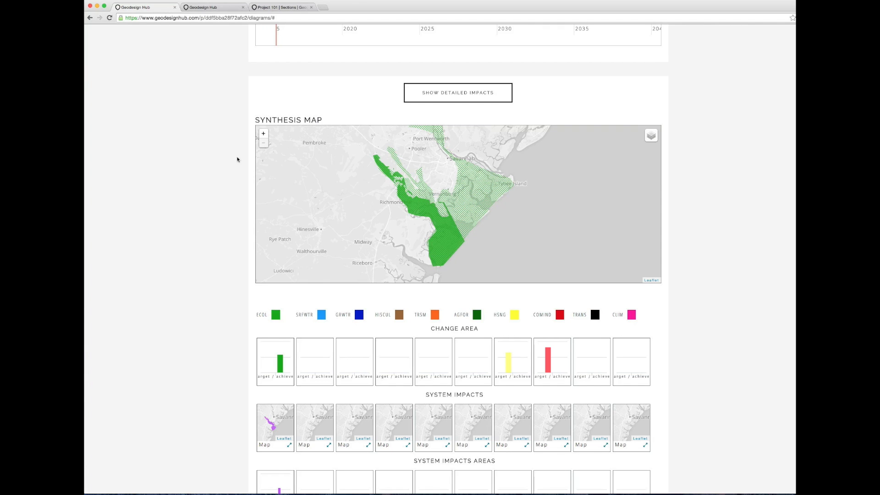
Step: Examine the synthesis map, change area, system impacts, cross system impacts and estimated costs of the design
{"action": "scroll", "coordinate": [229, 147], "scroll_direction": "up", "scroll_amount": 5}
{"action": "scroll", "coordinate": [229, 150], "scroll_direction": "up", "scroll_amount": 10}
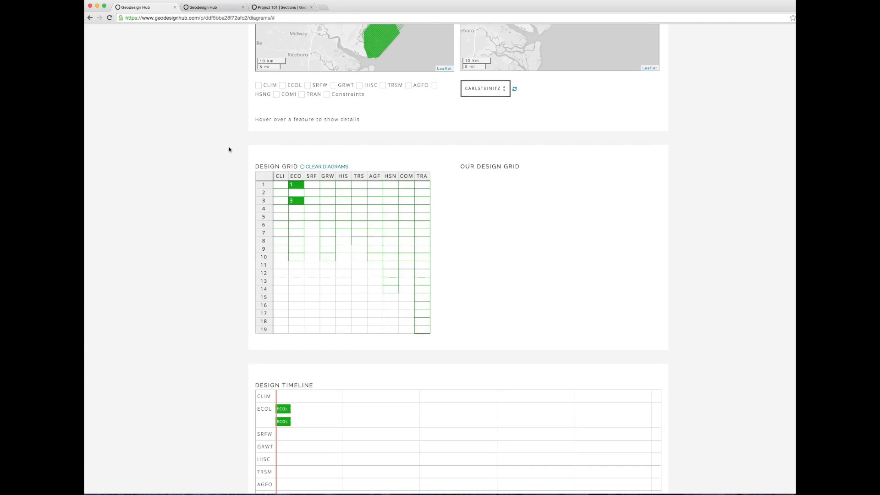
{"action": "scroll", "coordinate": [200, 237], "scroll_direction": "down", "scroll_amount": 10}
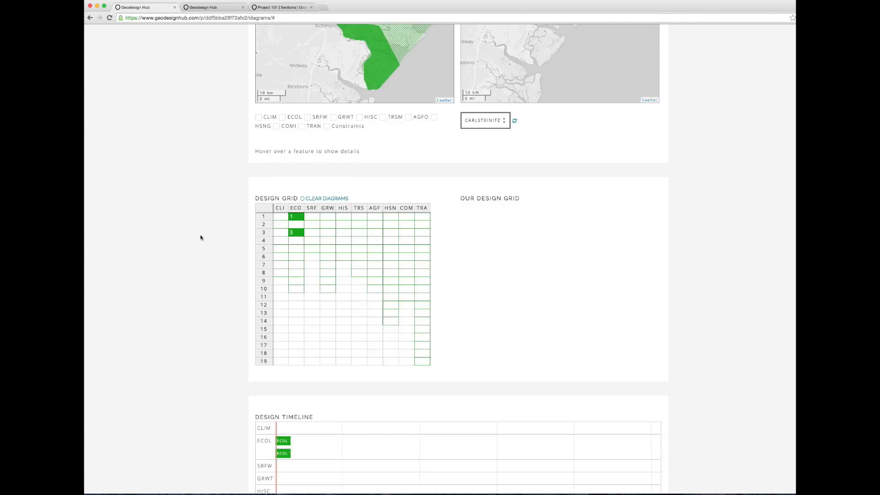
{"action": "scroll", "coordinate": [200, 237], "scroll_direction": "down", "scroll_amount": 3}
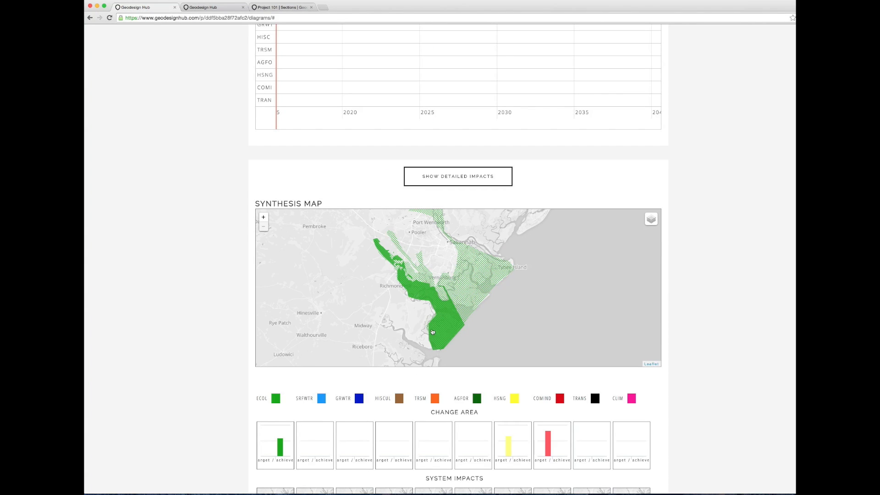
{"action": "scroll", "coordinate": [203, 339], "scroll_direction": "down", "scroll_amount": 8}
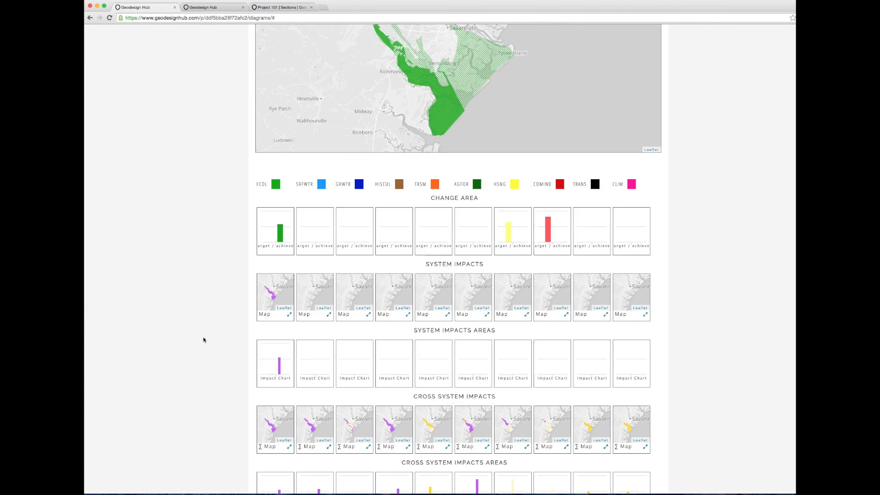
{"action": "scroll", "coordinate": [203, 338], "scroll_direction": "up", "scroll_amount": 1}
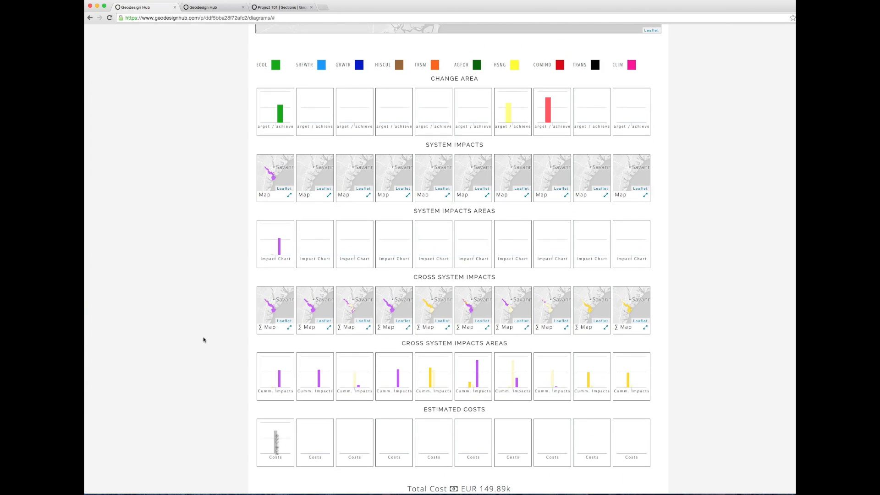
{"action": "scroll", "coordinate": [198, 322], "scroll_direction": "up", "scroll_amount": 1}
{"action": "scroll", "coordinate": [198, 323], "scroll_direction": "up", "scroll_amount": 1}
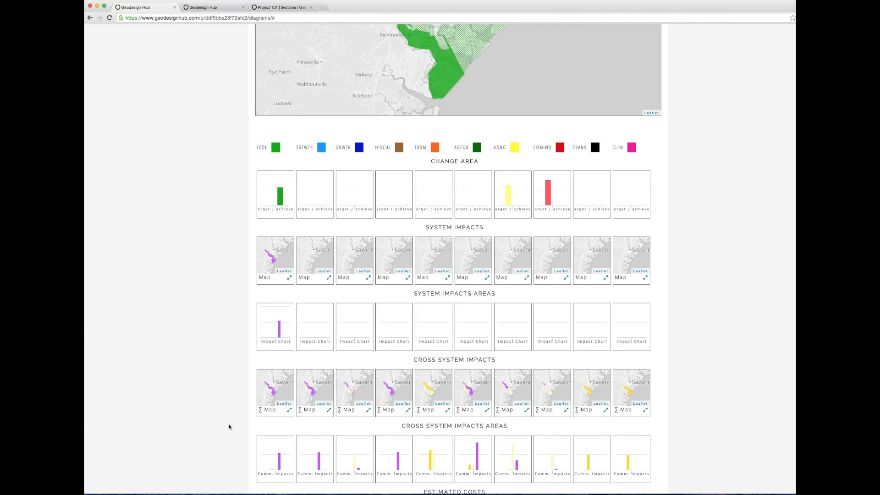
{"action": "mouse_move", "coordinate": [270, 198]}
{"action": "scroll", "coordinate": [213, 293], "scroll_direction": "down", "scroll_amount": 1}
{"action": "scroll", "coordinate": [213, 293], "scroll_direction": "down", "scroll_amount": 3}
{"action": "scroll", "coordinate": [213, 293], "scroll_direction": "up", "scroll_amount": 5}
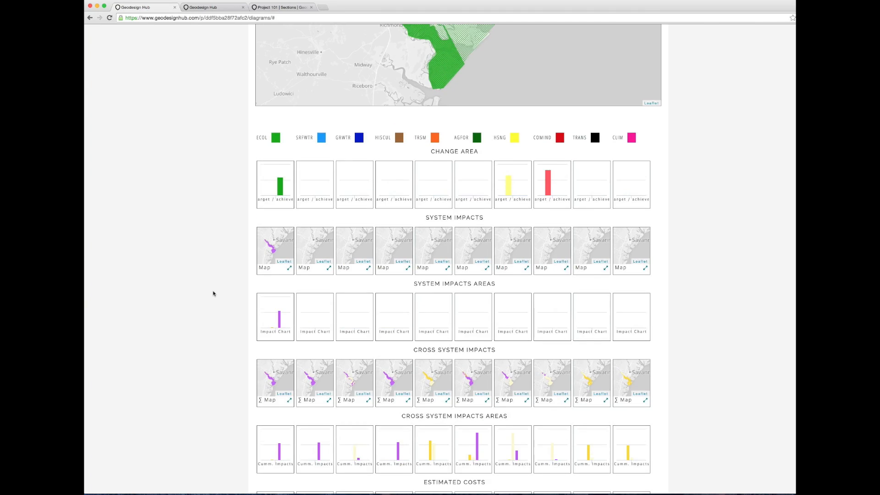
Step: Examine the two ECOL diagrams on the design timeline at a yearly scale
{"action": "scroll", "coordinate": [213, 293], "scroll_direction": "up", "scroll_amount": 3}
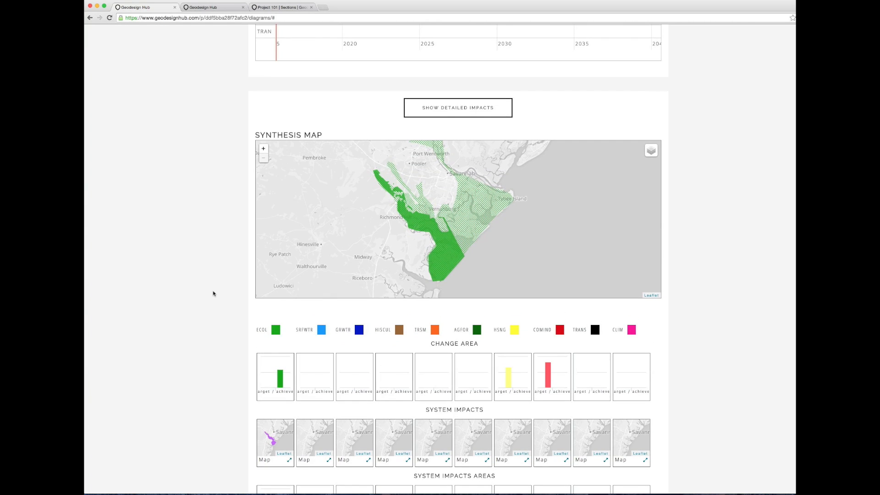
{"action": "scroll", "coordinate": [213, 294], "scroll_direction": "up", "scroll_amount": 8}
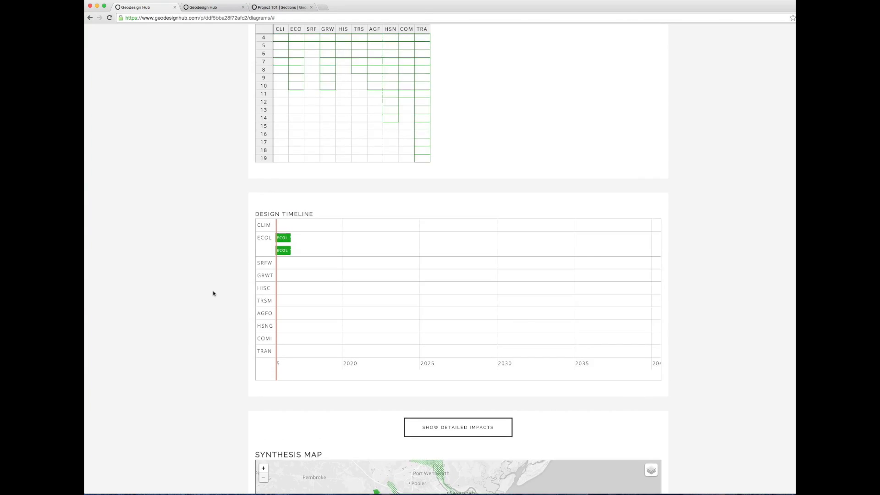
{"action": "scroll", "coordinate": [213, 294], "scroll_direction": "up", "scroll_amount": 1}
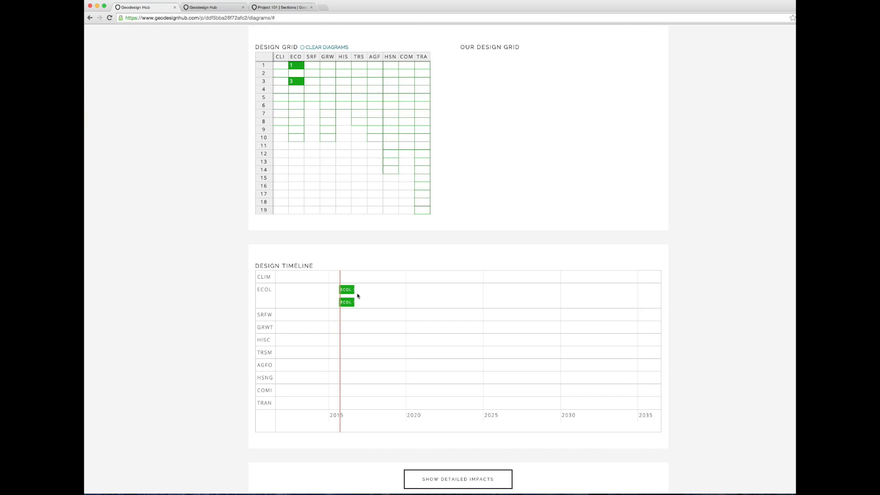
{"action": "scroll", "coordinate": [380, 313], "scroll_direction": "up", "scroll_amount": 5}
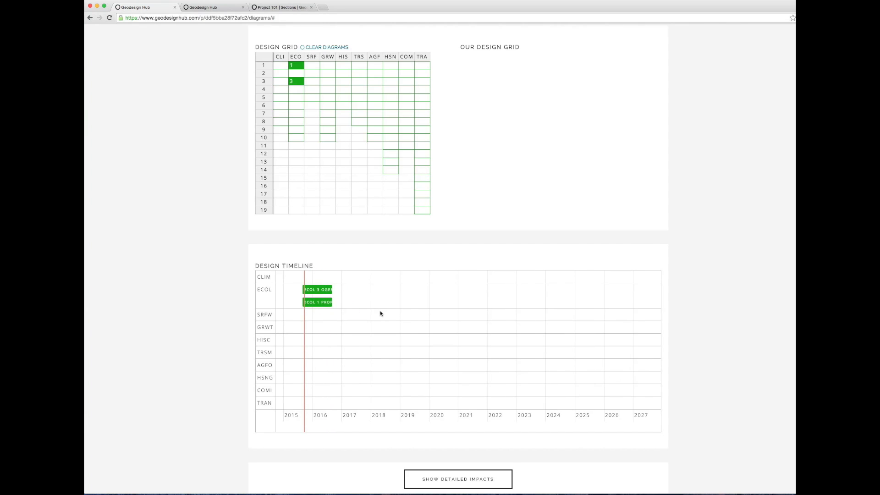
{"action": "left_click_drag", "start_coordinate": [365, 311], "coordinate": [433, 311]}
{"action": "scroll", "coordinate": [432, 310], "scroll_direction": "up", "scroll_amount": 3}
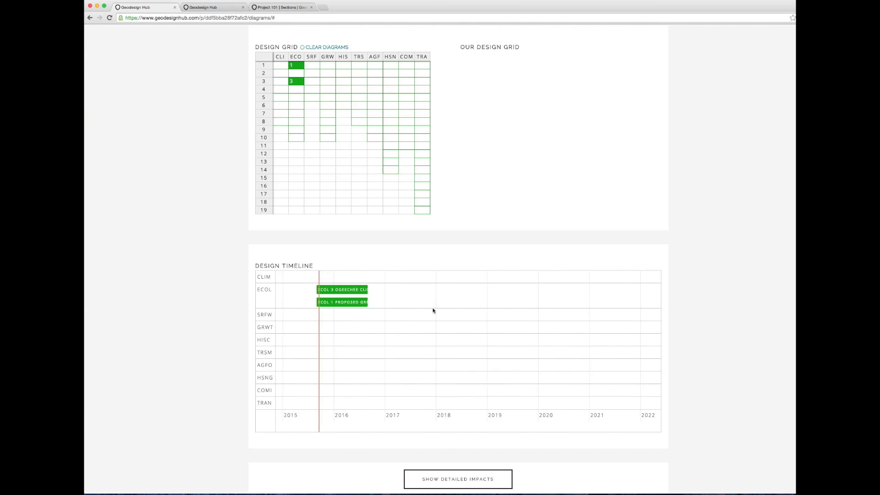
{"action": "scroll", "coordinate": [432, 311], "scroll_direction": "down", "scroll_amount": 2}
{"action": "scroll", "coordinate": [432, 311], "scroll_direction": "down", "scroll_amount": 3}
{"action": "scroll", "coordinate": [432, 310], "scroll_direction": "up", "scroll_amount": 4}
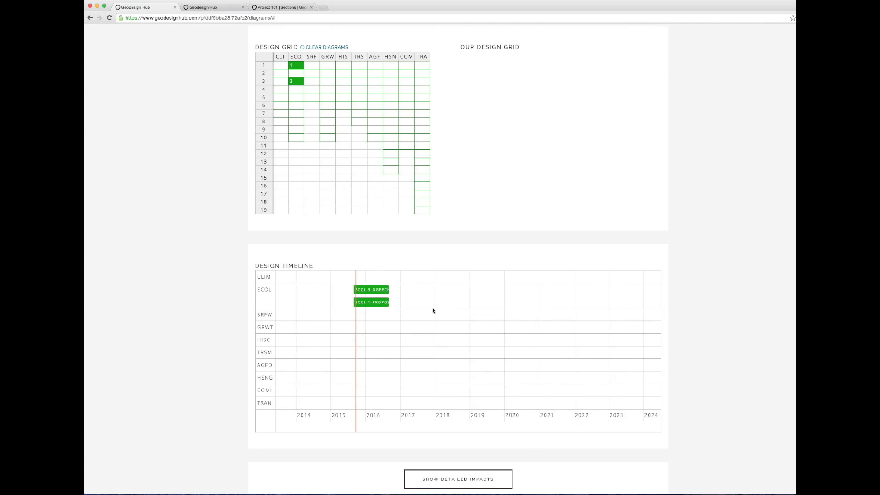
{"action": "scroll", "coordinate": [377, 316], "scroll_direction": "up", "scroll_amount": 1}
{"action": "scroll", "coordinate": [380, 320], "scroll_direction": "down", "scroll_amount": 1}
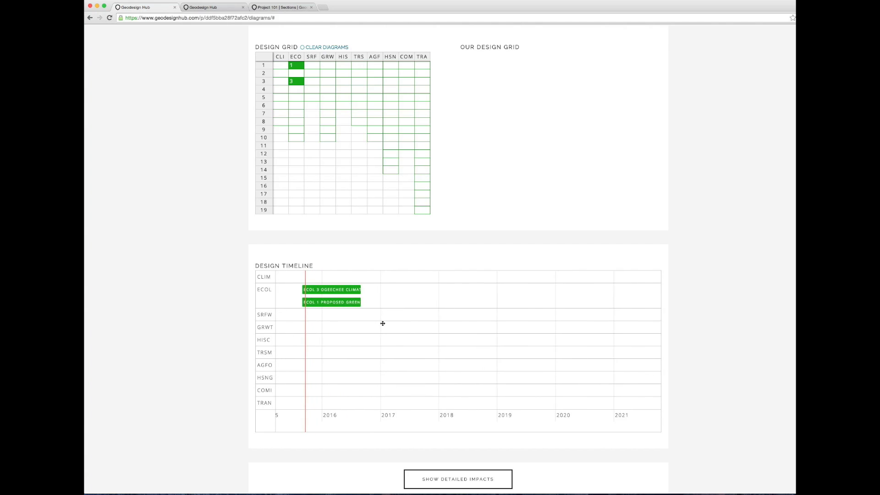
{"action": "left_click_drag", "start_coordinate": [381, 321], "coordinate": [406, 322]}
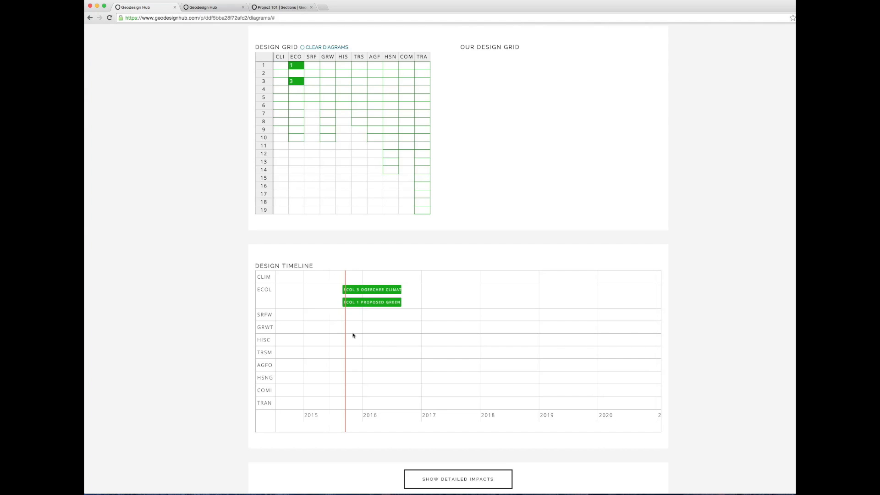
Step: Reschedule ECOL 1 Proposed Green Infrastructure Corridors on the design timeline to start in late 2016 and extend to about the start of 2021
{"action": "left_click", "coordinate": [361, 302]}
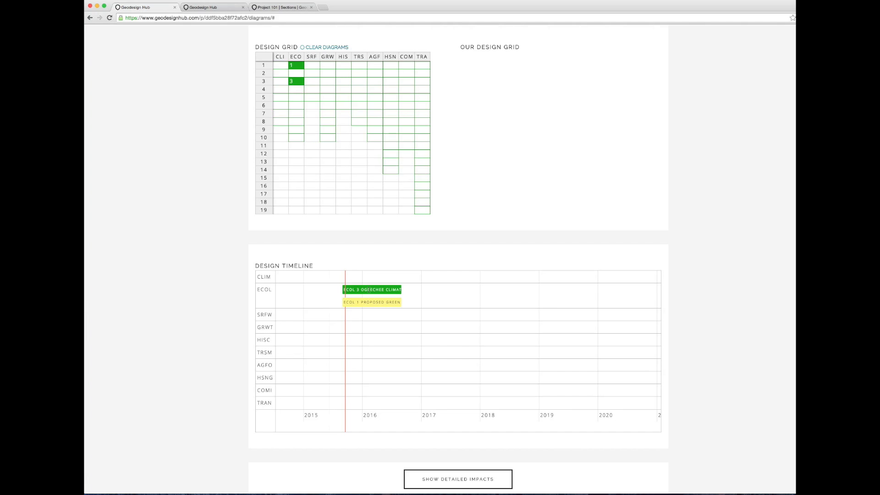
{"action": "left_click_drag", "start_coordinate": [361, 302], "coordinate": [431, 306]}
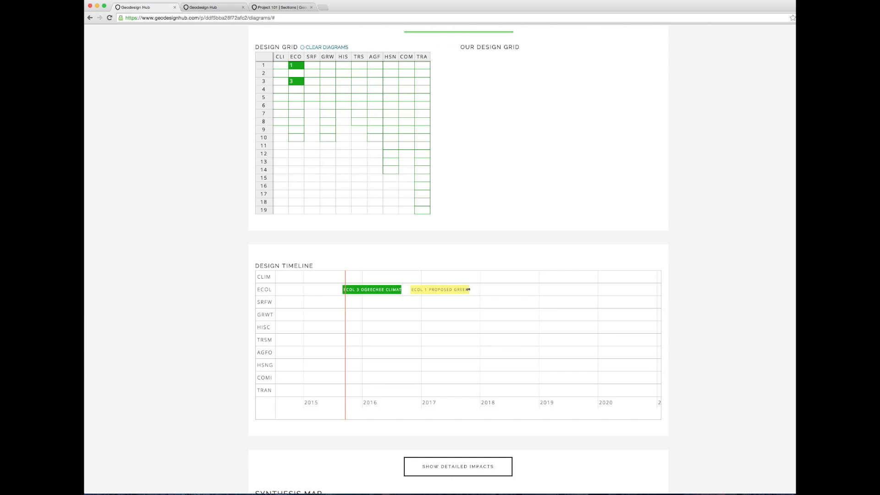
{"action": "left_click_drag", "start_coordinate": [468, 289], "coordinate": [652, 290]}
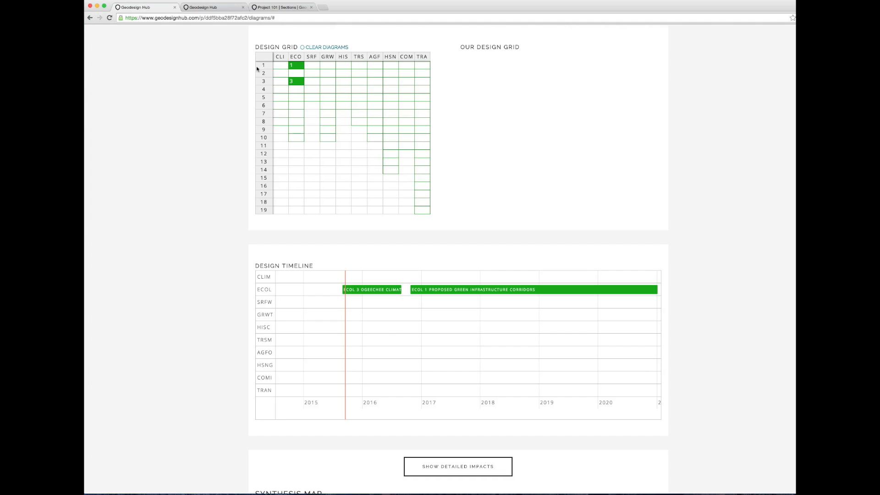
Step: Add diagrams ECOL 4, GRWT 1, CLIM 2 and CLIM 6 to the design grid
{"action": "left_click", "coordinate": [293, 90]}
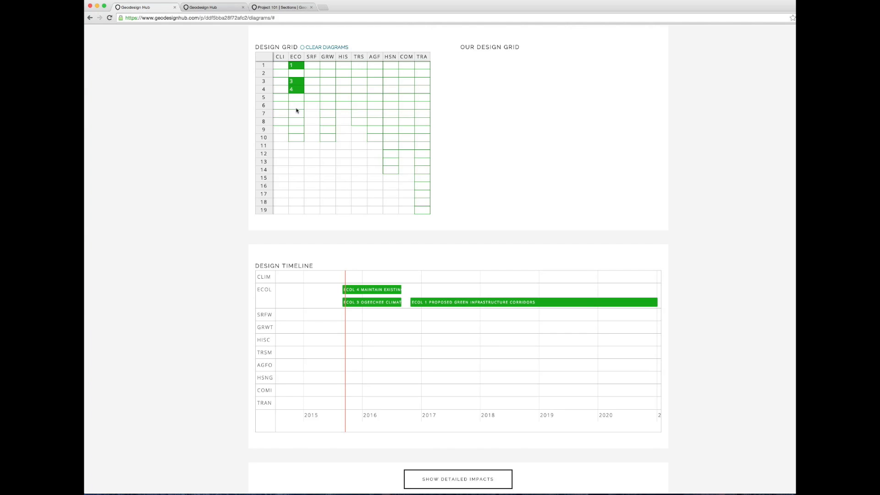
{"action": "left_click", "coordinate": [325, 66]}
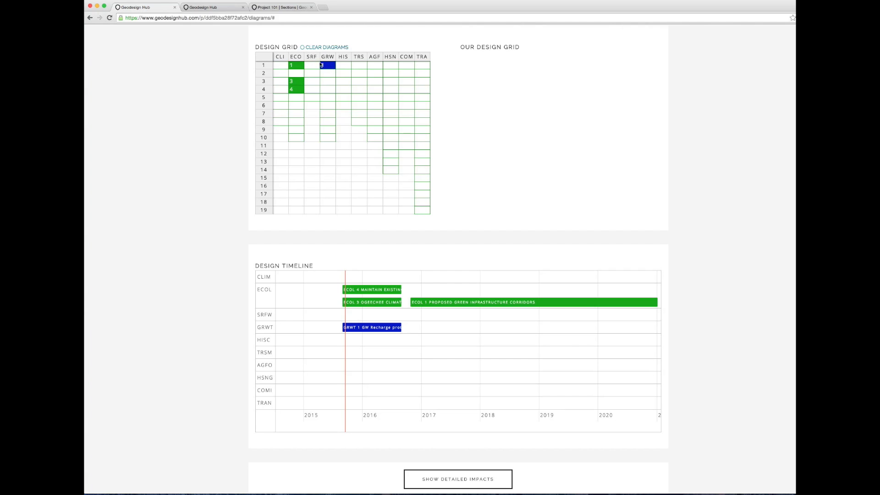
{"action": "left_click", "coordinate": [283, 74]}
{"action": "left_click", "coordinate": [280, 107]}
{"action": "scroll", "coordinate": [191, 188], "scroll_direction": "up", "scroll_amount": 5}
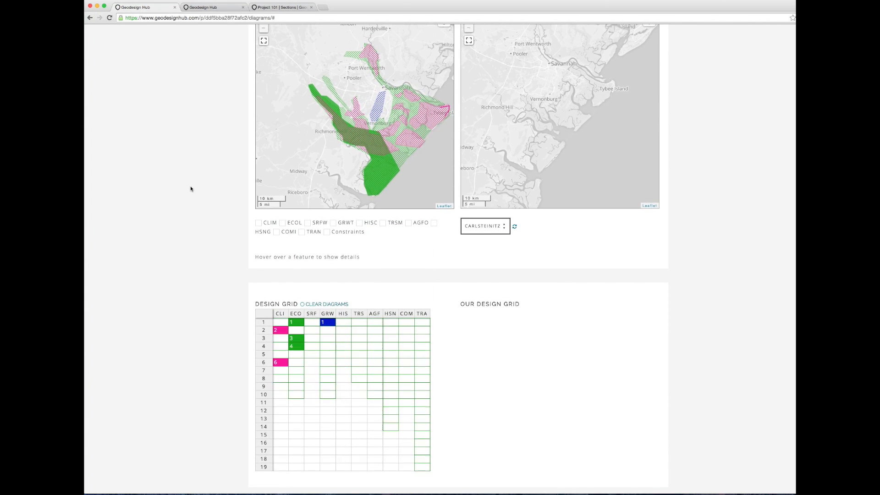
Step: Reschedule the ECOL 4 diagram on the design timeline to run from about spring 2016 to spring 2017
{"action": "scroll", "coordinate": [212, 233], "scroll_direction": "down", "scroll_amount": 4}
{"action": "scroll", "coordinate": [212, 234], "scroll_direction": "down", "scroll_amount": 2}
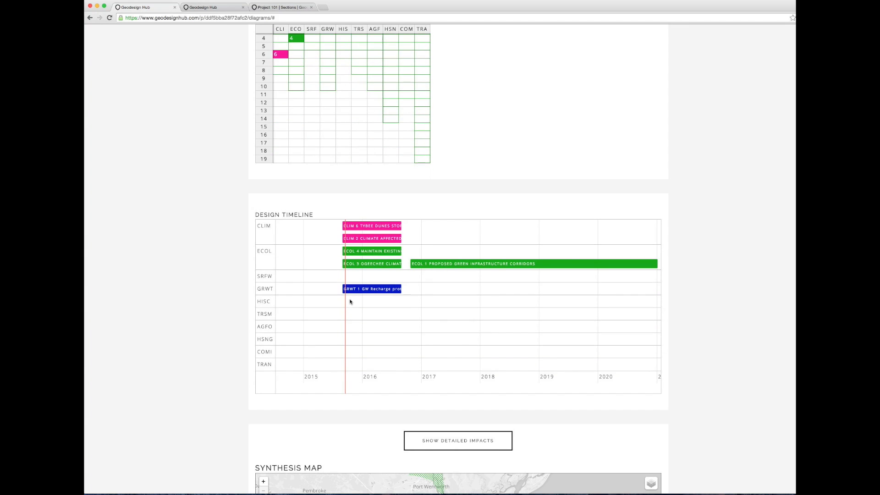
{"action": "left_click_drag", "start_coordinate": [398, 324], "coordinate": [402, 271]}
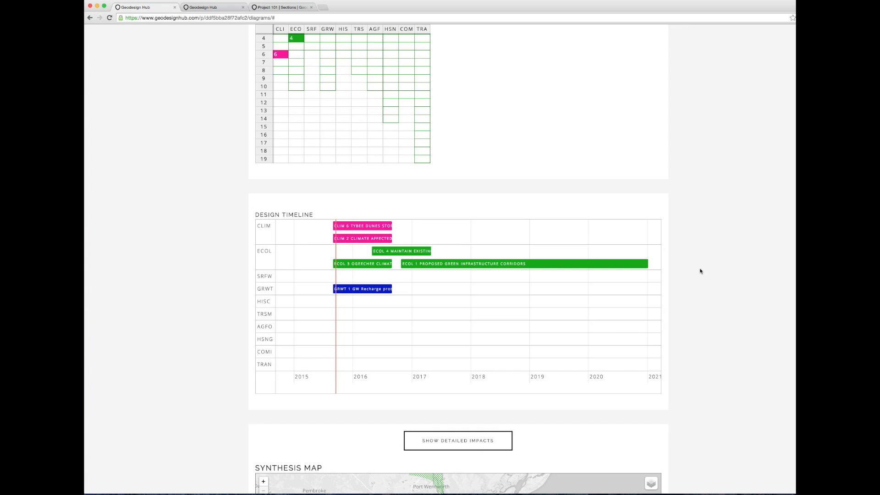
Step: Examine the selected diagrams in the diagram matrix, on the My Changes map, in the design grid and on the timeline
{"action": "scroll", "coordinate": [699, 271], "scroll_direction": "up", "scroll_amount": 20}
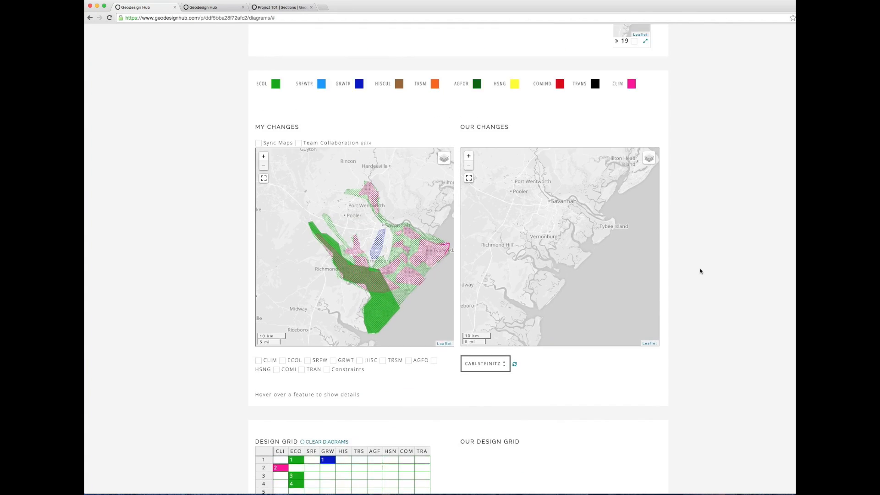
{"action": "scroll", "coordinate": [699, 271], "scroll_direction": "up", "scroll_amount": 10}
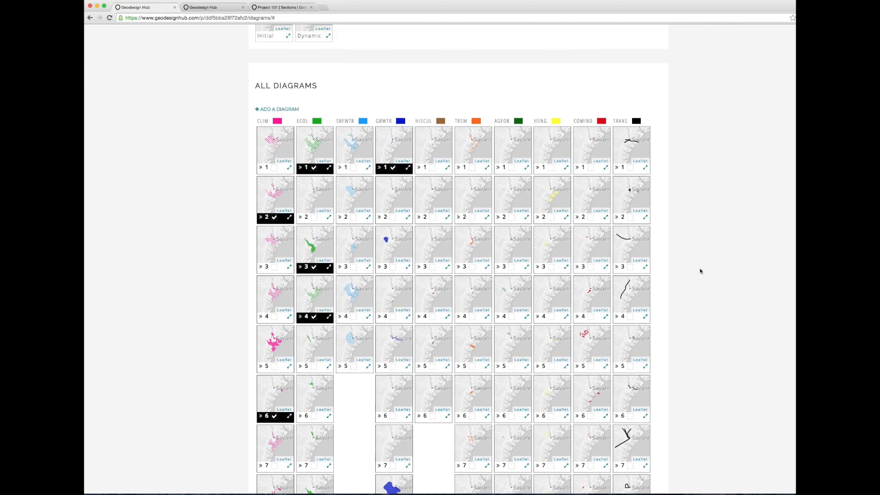
{"action": "scroll", "coordinate": [700, 271], "scroll_direction": "down", "scroll_amount": 10}
{"action": "scroll", "coordinate": [699, 270], "scroll_direction": "down", "scroll_amount": 10}
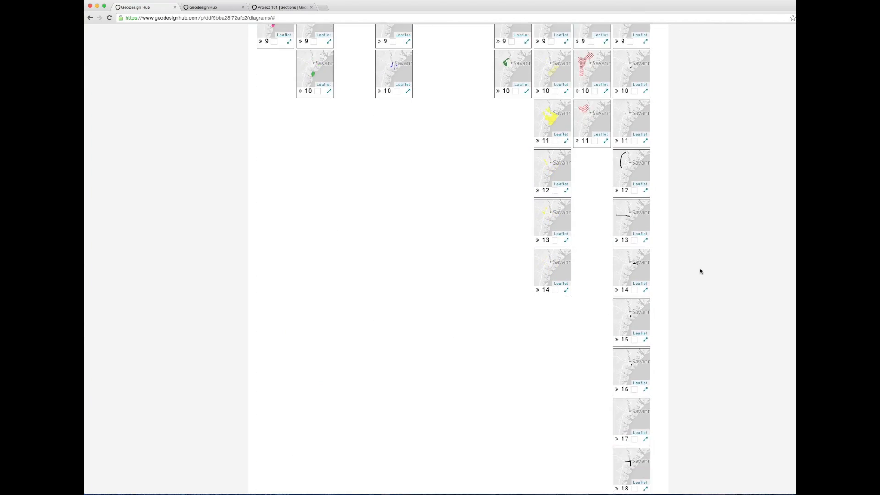
{"action": "scroll", "coordinate": [700, 270], "scroll_direction": "down", "scroll_amount": 5}
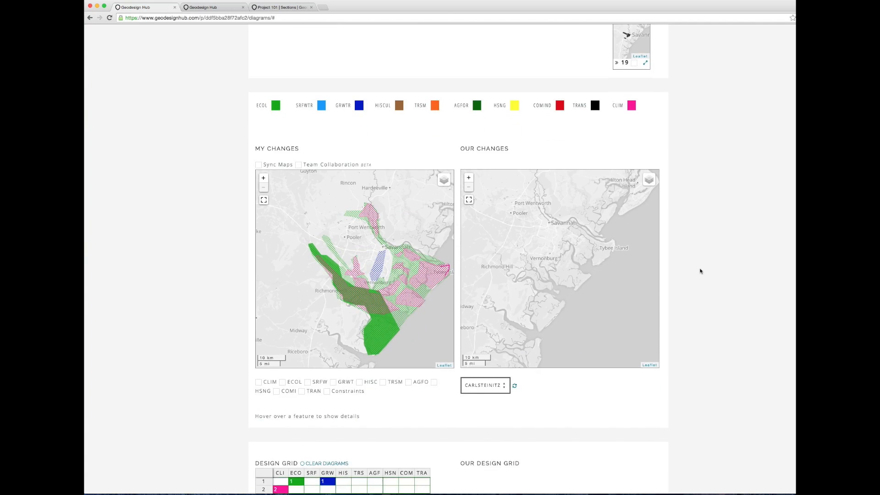
{"action": "scroll", "coordinate": [700, 270], "scroll_direction": "up", "scroll_amount": 4}
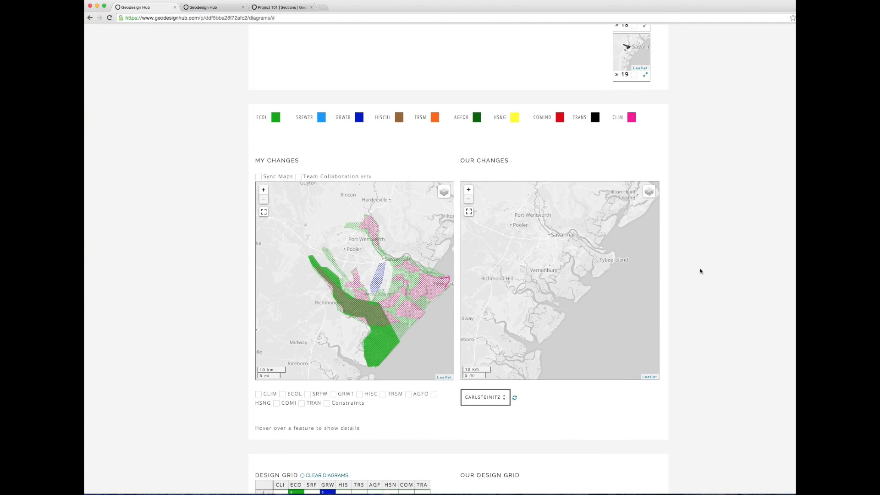
{"action": "scroll", "coordinate": [699, 271], "scroll_direction": "down", "scroll_amount": 9}
{"action": "scroll", "coordinate": [700, 271], "scroll_direction": "down", "scroll_amount": 3}
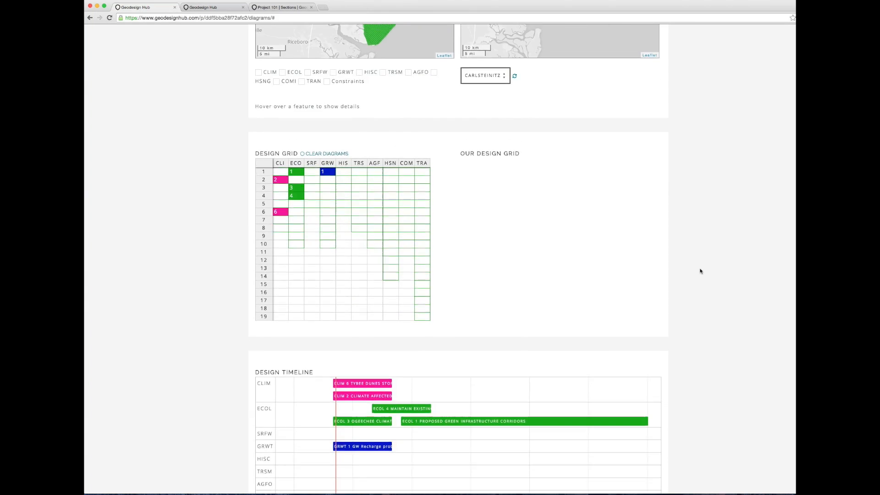
Step: Clear the selected diagrams and add TRAN diagrams 1, 3, 4, 5, 7 and 12 to the design grid
{"action": "scroll", "coordinate": [700, 271], "scroll_direction": "up", "scroll_amount": 7}
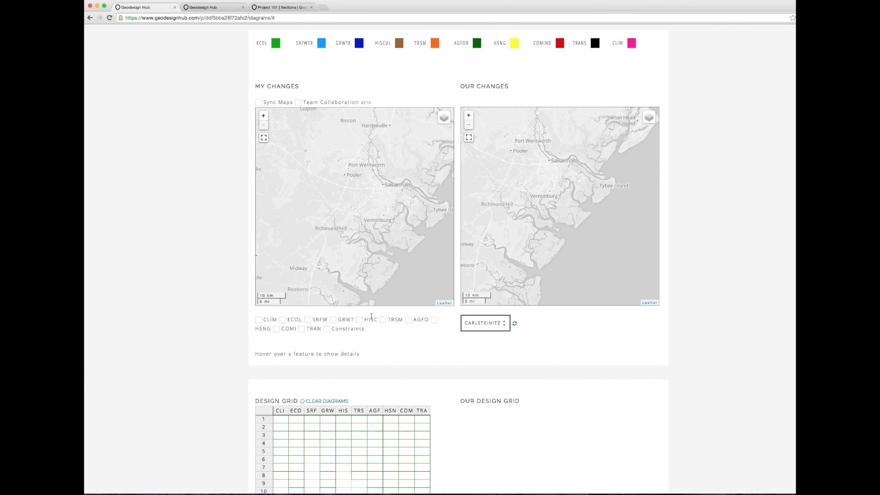
{"action": "scroll", "coordinate": [202, 300], "scroll_direction": "down", "scroll_amount": 3}
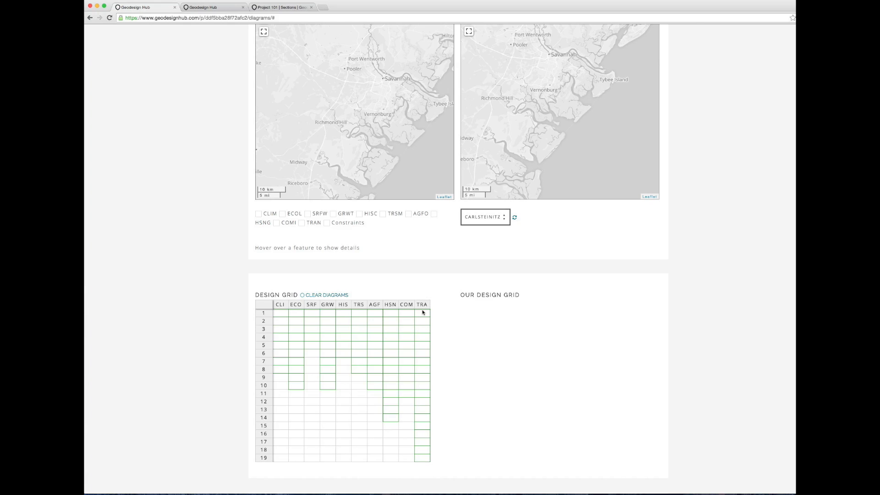
{"action": "left_click", "coordinate": [421, 332]}
{"action": "left_click", "coordinate": [421, 331]}
{"action": "left_click", "coordinate": [422, 339]}
{"action": "left_click", "coordinate": [423, 345]}
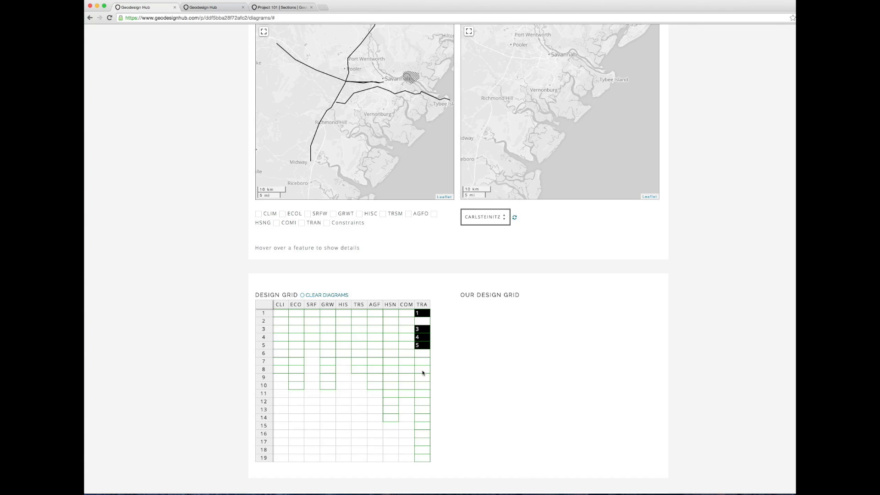
{"action": "left_click", "coordinate": [422, 361]}
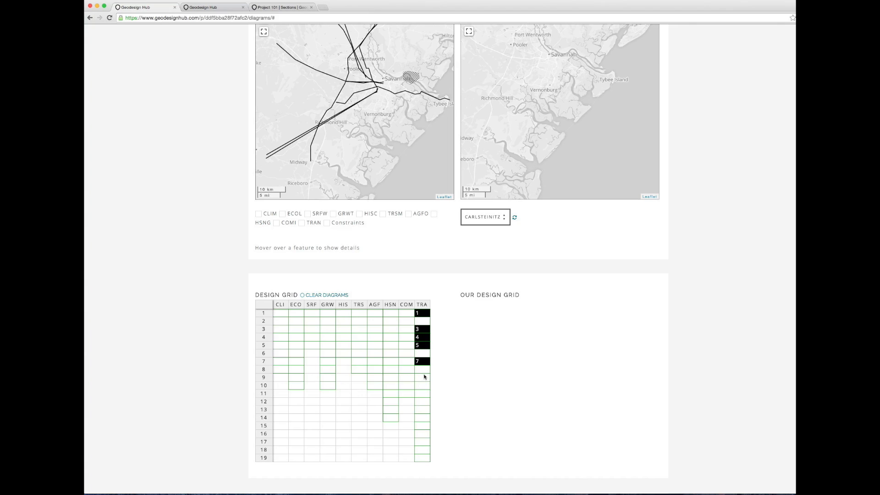
{"action": "left_click", "coordinate": [424, 402]}
Step: Add COMI diagrams 1, 3, 4, 5, 7 and 10 to the design grid
{"action": "left_click", "coordinate": [408, 315]}
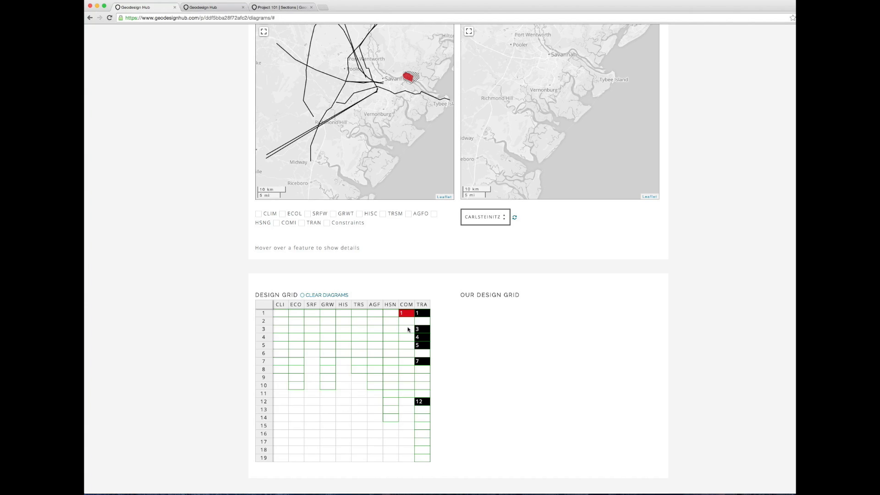
{"action": "left_click", "coordinate": [408, 329]}
{"action": "left_click", "coordinate": [407, 338]}
{"action": "left_click", "coordinate": [407, 345]}
{"action": "left_click", "coordinate": [407, 362]}
{"action": "left_click", "coordinate": [408, 386]}
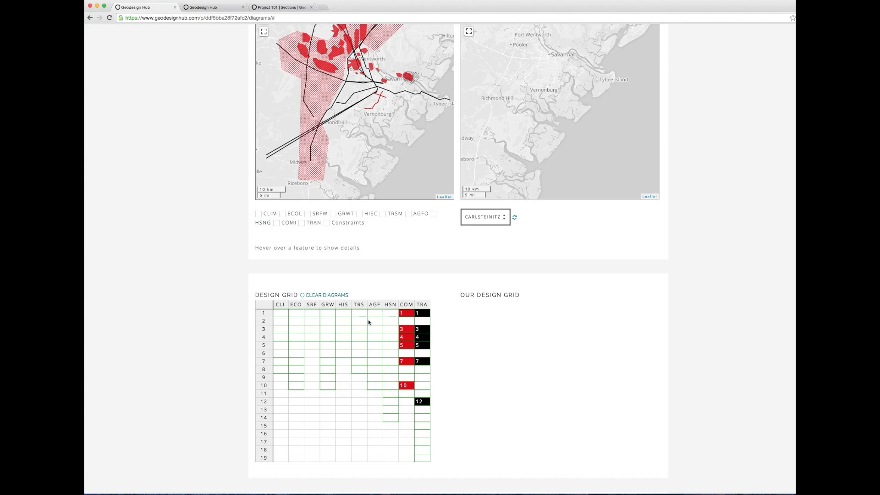
Step: Add HSNG diagrams 2, 3, 4 and 13 to the design grid
{"action": "left_click", "coordinate": [391, 320]}
{"action": "left_click", "coordinate": [391, 330]}
{"action": "left_click", "coordinate": [392, 337]}
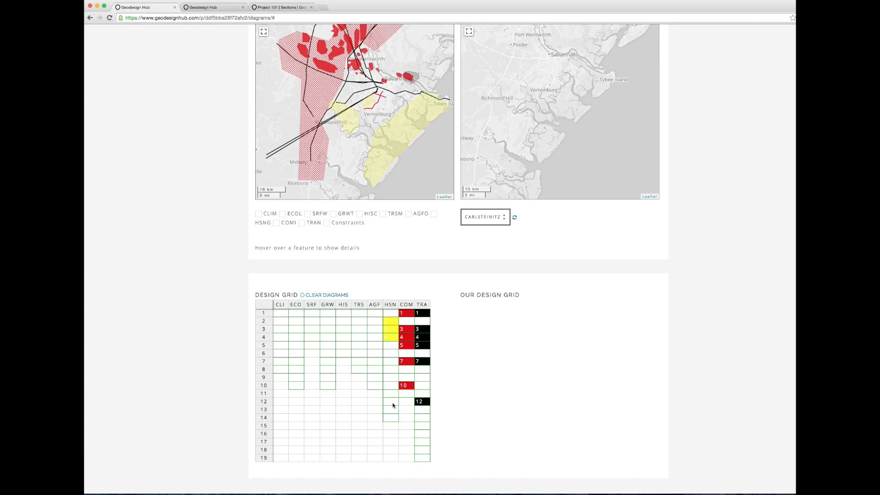
{"action": "left_click", "coordinate": [391, 411]}
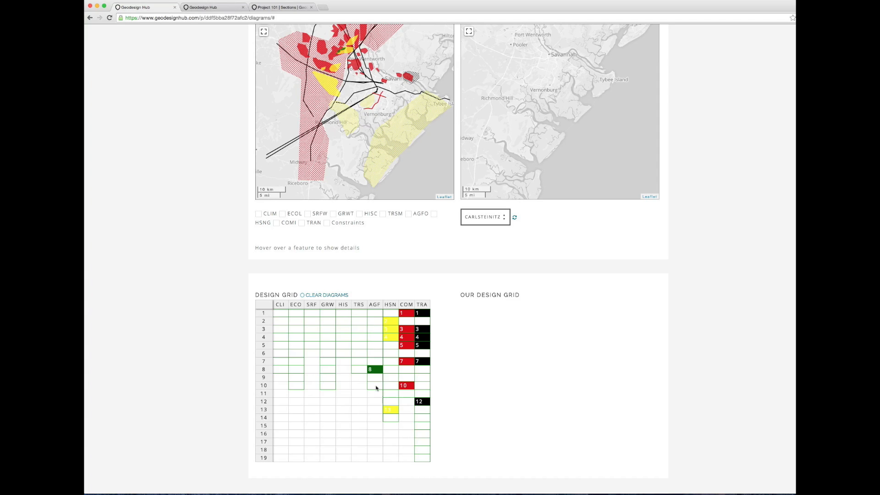
Step: Add AGFO diagrams 8 and 10 and TRSM diagrams 1, 3 and 5 to the design grid
{"action": "left_click", "coordinate": [375, 386]}
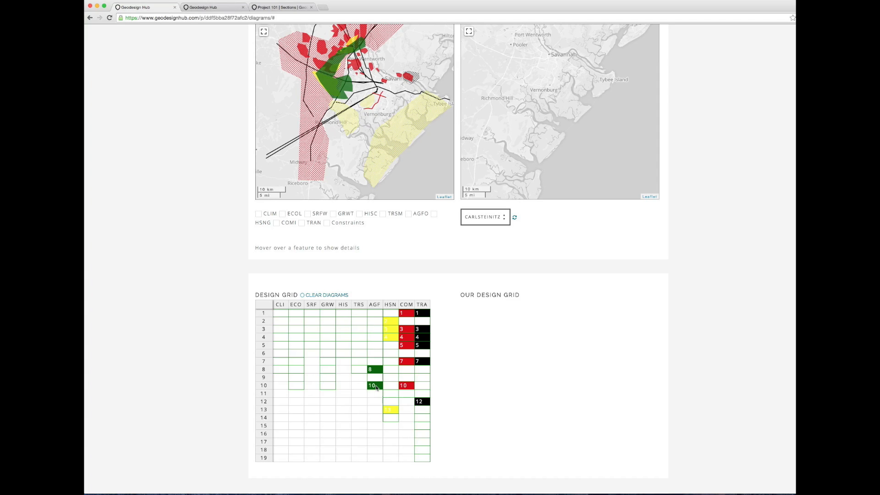
{"action": "left_click", "coordinate": [357, 330]}
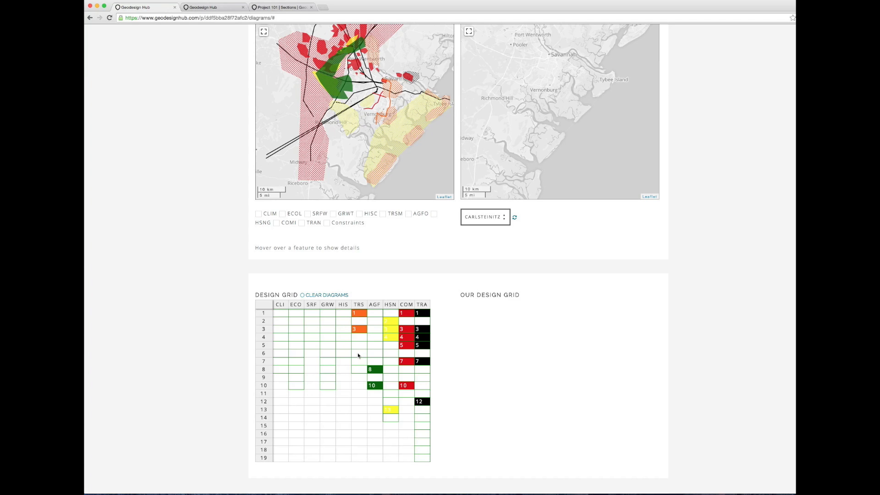
{"action": "scroll", "coordinate": [693, 320], "scroll_direction": "up", "scroll_amount": 3}
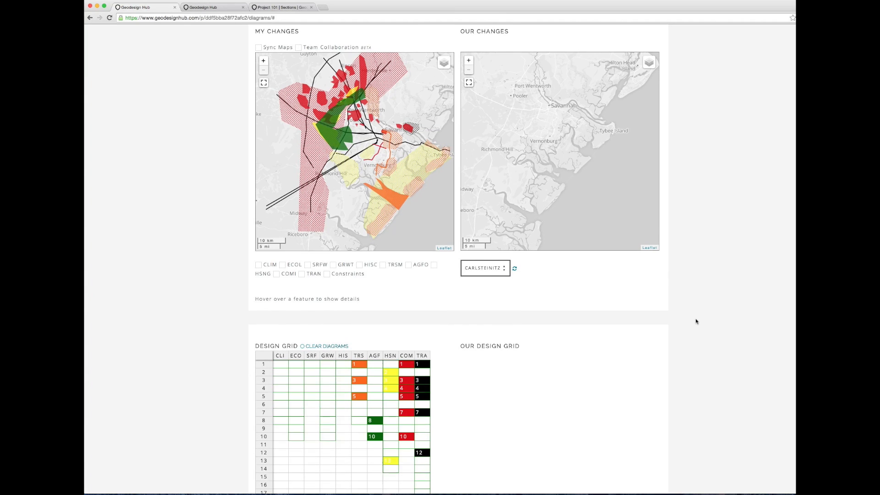
Step: Load the chosen team member's design under Our Changes and import its diagrams into the own design grid
{"action": "left_click", "coordinate": [464, 272]}
{"action": "left_click", "coordinate": [442, 297]}
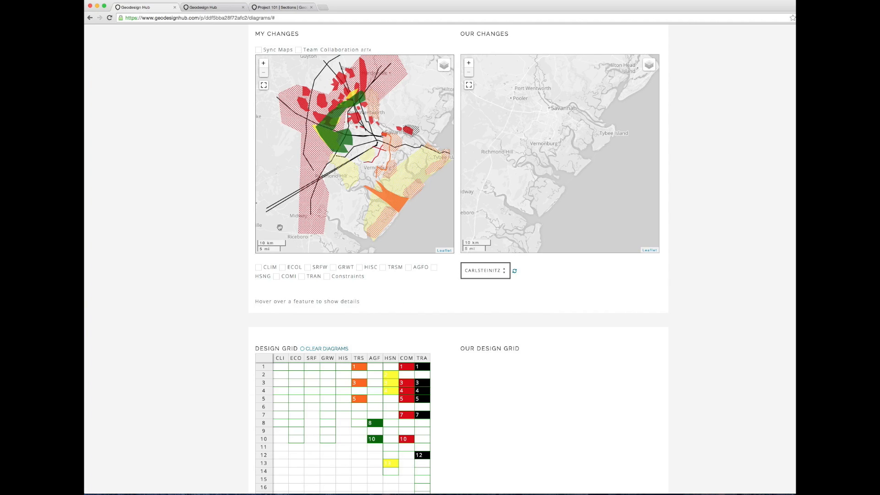
{"action": "left_click", "coordinate": [515, 271]}
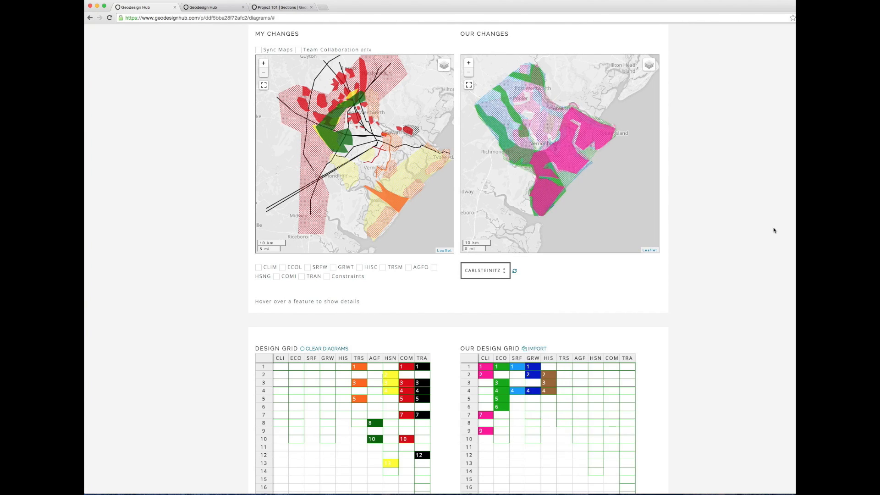
{"action": "scroll", "coordinate": [564, 362], "scroll_direction": "down", "scroll_amount": 1}
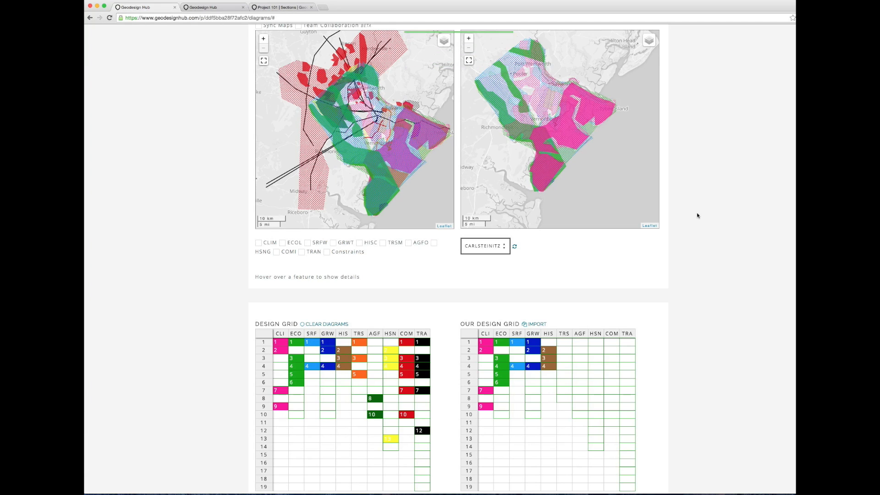
{"action": "scroll", "coordinate": [458, 284], "scroll_direction": "up", "scroll_amount": 1}
{"action": "scroll", "coordinate": [219, 353], "scroll_direction": "down", "scroll_amount": 3}
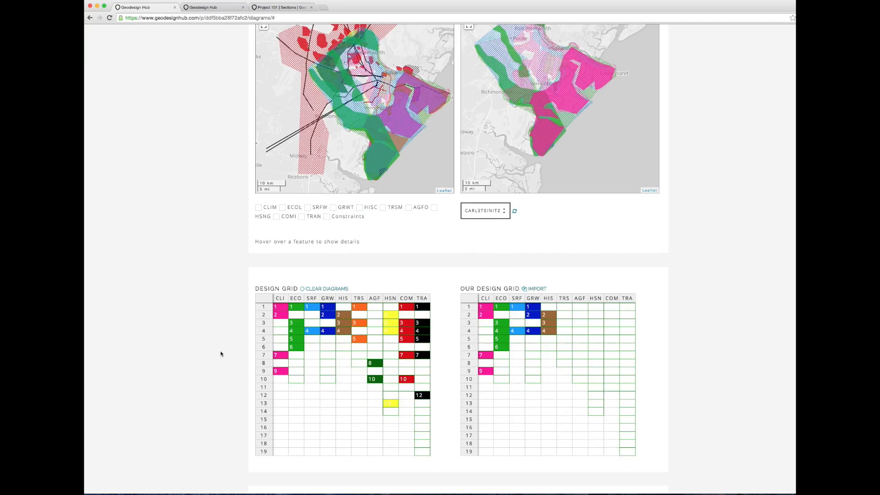
Step: Examine the combined design's diagrams across all systems on the design timeline and in the design grids
{"action": "scroll", "coordinate": [201, 378], "scroll_direction": "down", "scroll_amount": 10}
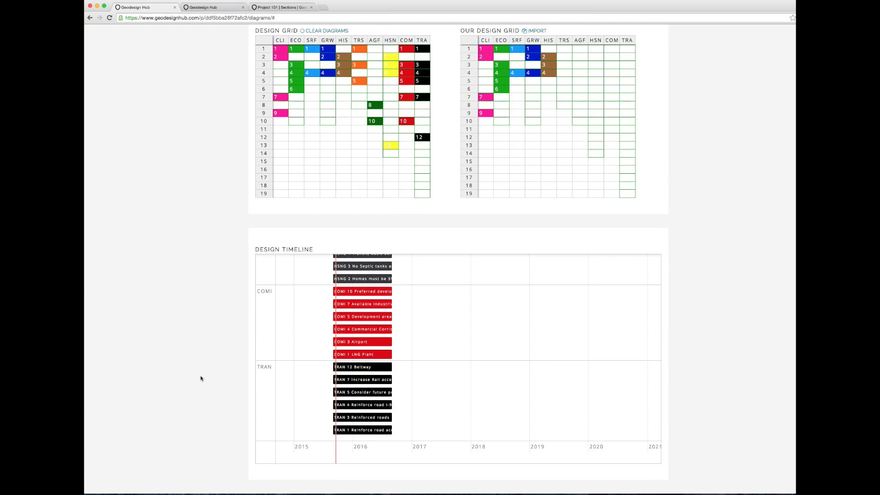
{"action": "left_click_drag", "start_coordinate": [450, 370], "coordinate": [450, 433]}
{"action": "left_click_drag", "start_coordinate": [469, 325], "coordinate": [461, 435]}
{"action": "left_click_drag", "start_coordinate": [474, 356], "coordinate": [474, 409]}
{"action": "left_click_drag", "start_coordinate": [471, 337], "coordinate": [475, 414]}
{"action": "mouse_move", "coordinate": [490, 316]}
{"action": "left_mouse_down"}
{"action": "mouse_move", "coordinate": [489, 384]}
{"action": "mouse_move", "coordinate": [488, 261]}
{"action": "left_mouse_up"}
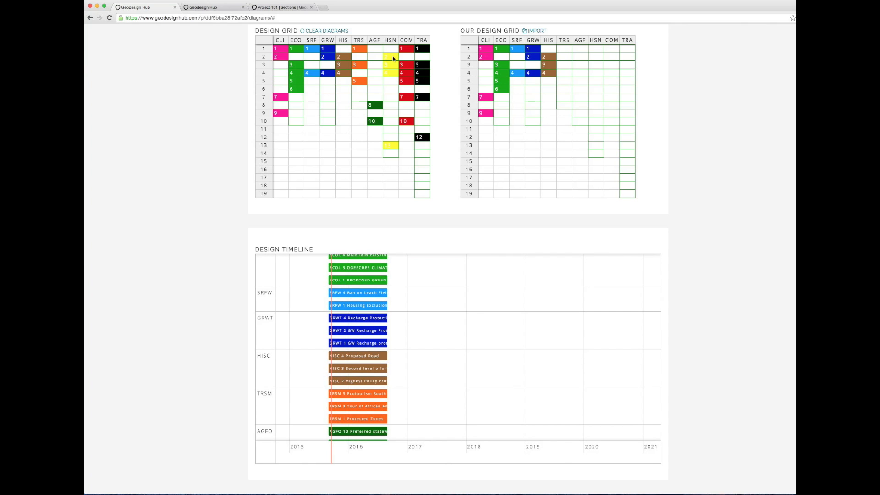
{"action": "scroll", "coordinate": [204, 161], "scroll_direction": "down", "scroll_amount": 5}
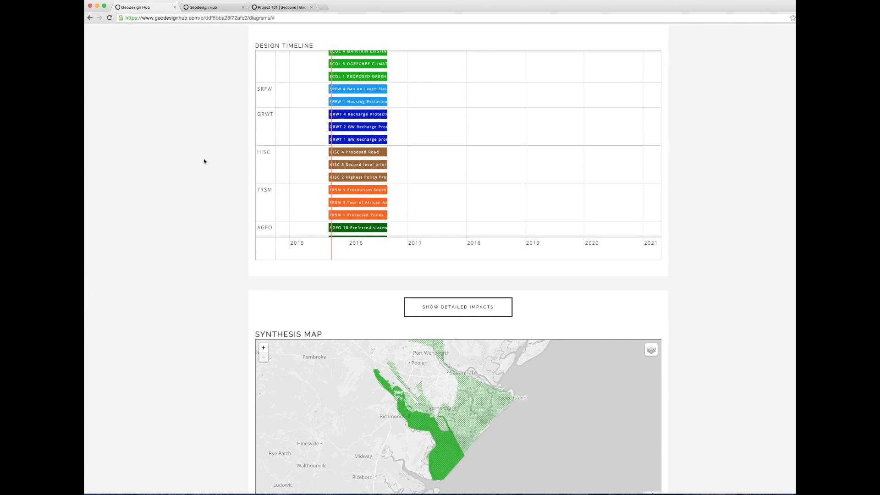
{"action": "scroll", "coordinate": [210, 160], "scroll_direction": "up", "scroll_amount": 3}
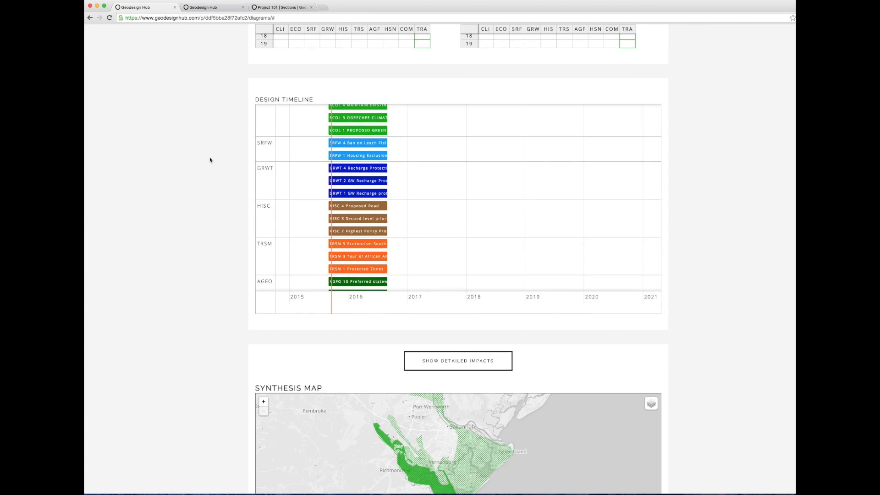
{"action": "scroll", "coordinate": [210, 160], "scroll_direction": "up", "scroll_amount": 2}
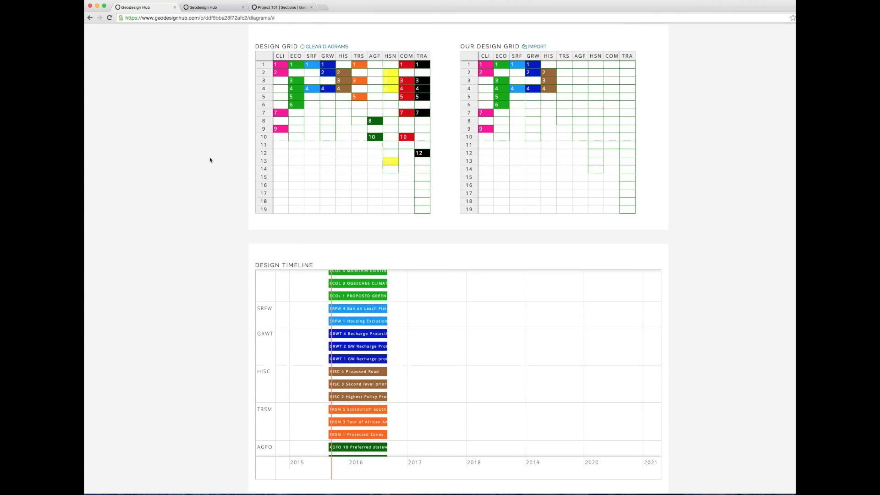
{"action": "scroll", "coordinate": [210, 159], "scroll_direction": "up", "scroll_amount": 6}
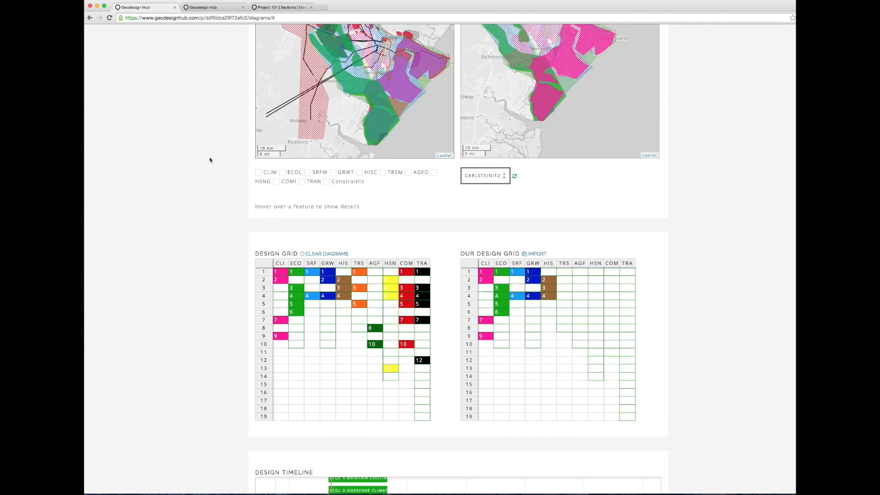
Step: Save the combined design with the comment V1
{"action": "scroll", "coordinate": [209, 160], "scroll_direction": "down", "scroll_amount": 20}
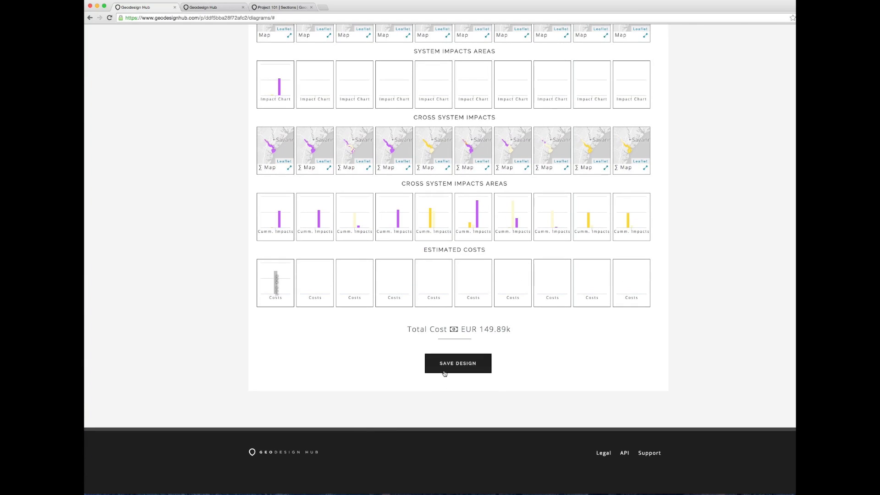
{"action": "left_click", "coordinate": [446, 368]}
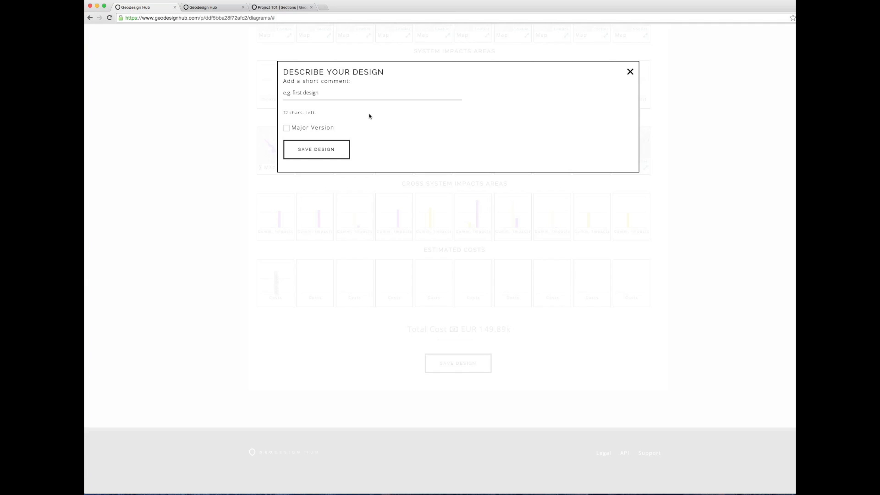
{"action": "type", "text": "V"}
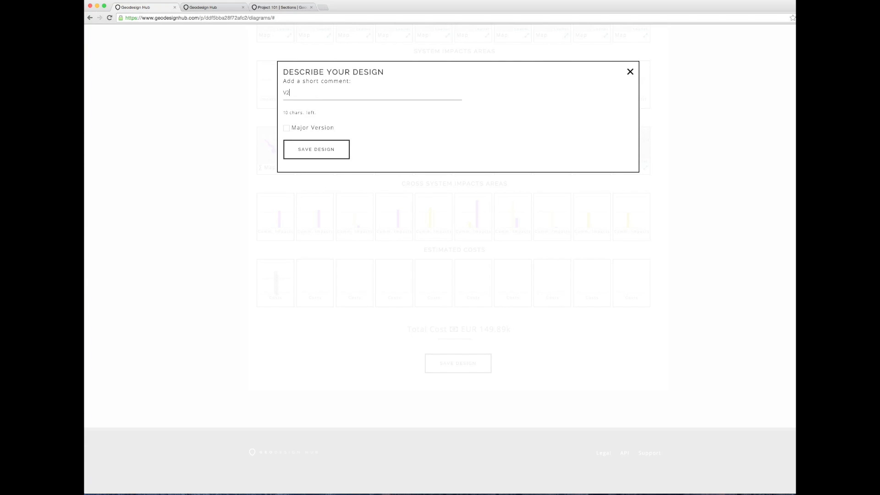
{"action": "type", "text": "1"}
{"action": "left_click", "coordinate": [316, 149]}
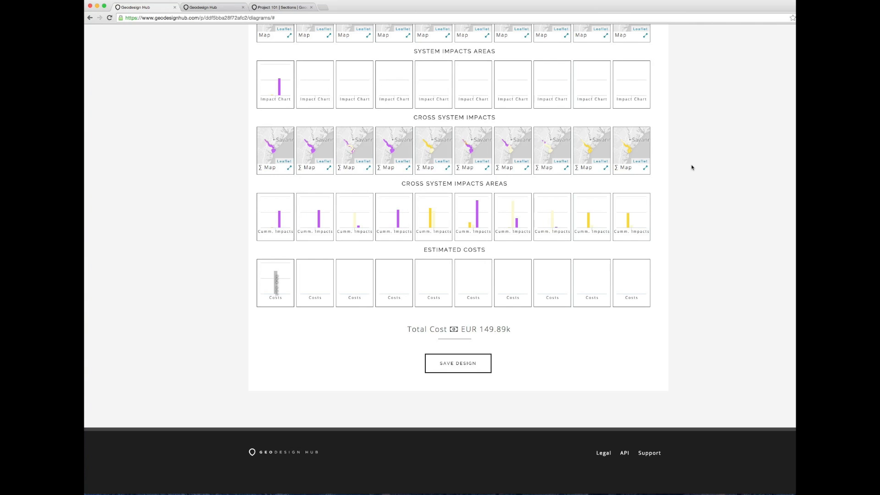
Step: Remove COMIND diagrams 5 and 4 from the design in the diagram matrix
{"action": "scroll", "coordinate": [725, 190], "scroll_direction": "up", "scroll_amount": 5}
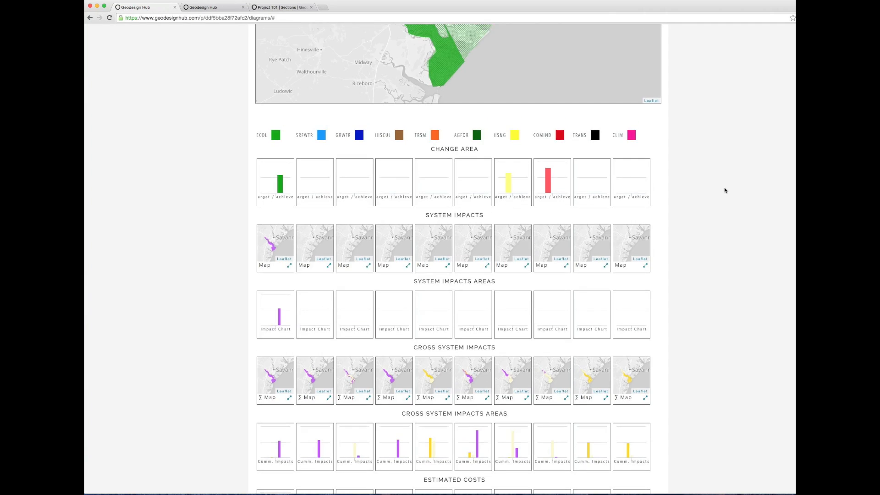
{"action": "scroll", "coordinate": [725, 190], "scroll_direction": "up", "scroll_amount": 4}
{"action": "scroll", "coordinate": [725, 190], "scroll_direction": "up", "scroll_amount": 5}
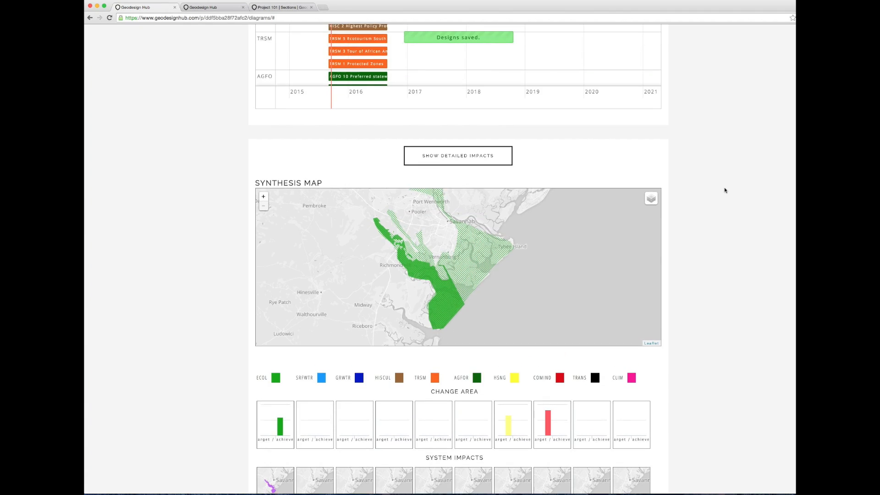
{"action": "scroll", "coordinate": [725, 191], "scroll_direction": "up", "scroll_amount": 4}
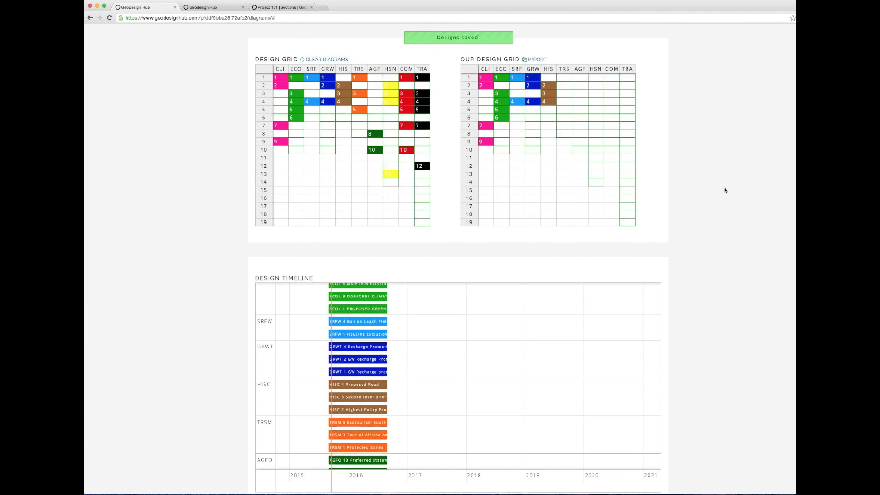
{"action": "scroll", "coordinate": [719, 223], "scroll_direction": "up", "scroll_amount": 2}
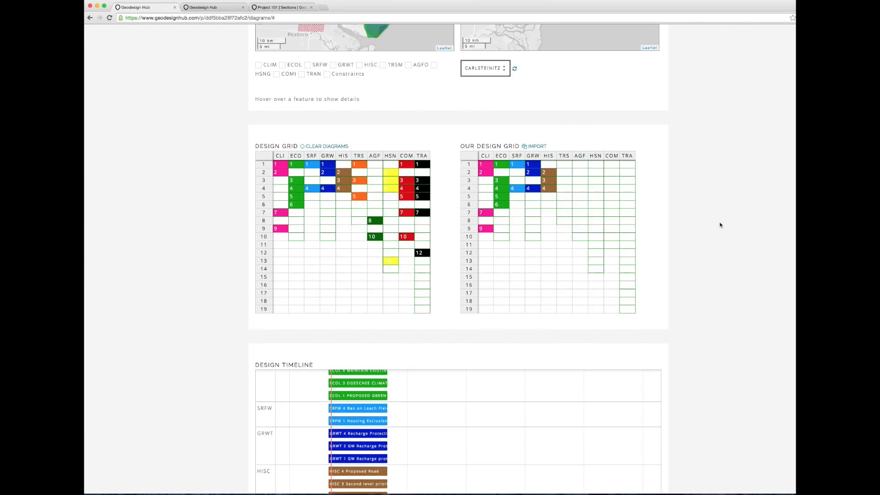
{"action": "scroll", "coordinate": [719, 222], "scroll_direction": "up", "scroll_amount": 4}
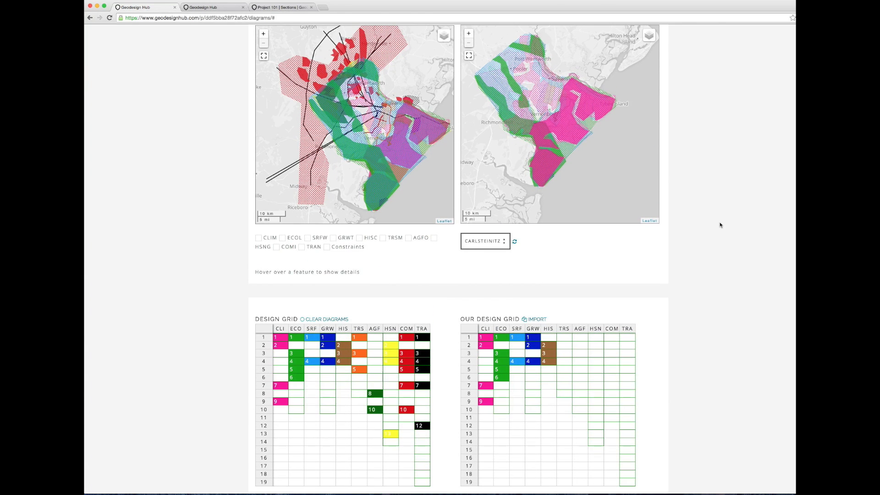
{"action": "scroll", "coordinate": [738, 242], "scroll_direction": "down", "scroll_amount": 1}
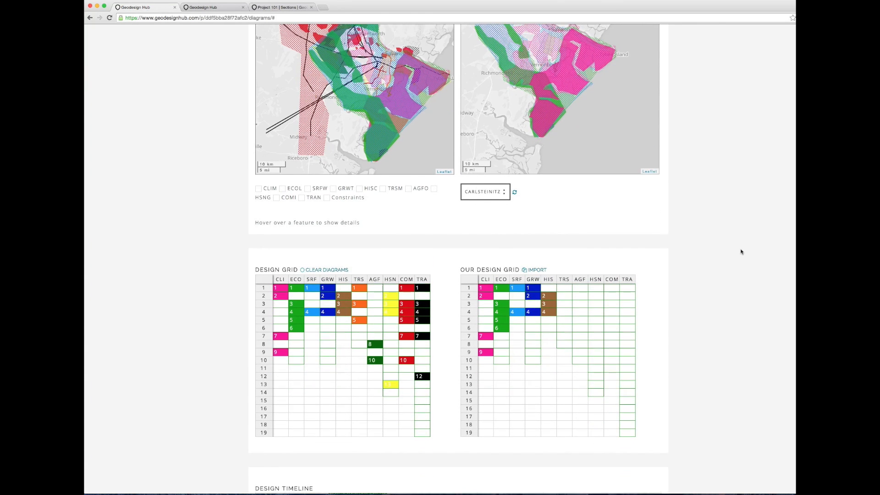
{"action": "scroll", "coordinate": [766, 252], "scroll_direction": "up", "scroll_amount": 15}
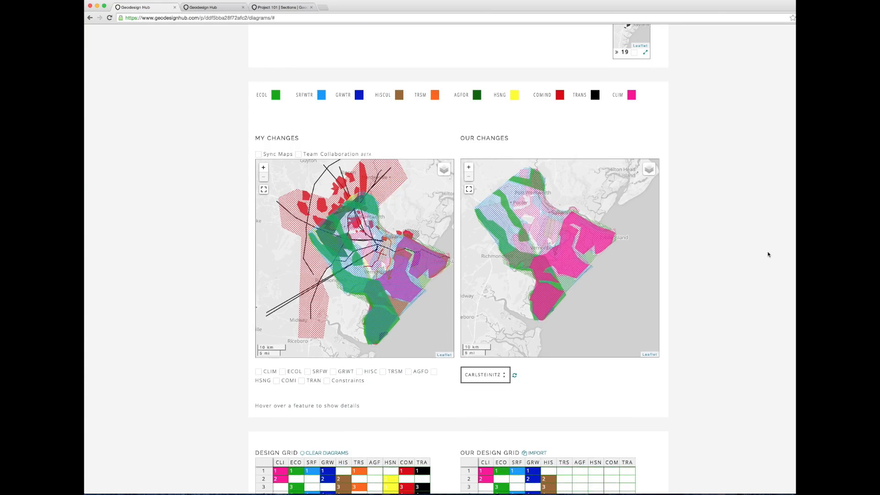
{"action": "scroll", "coordinate": [768, 255], "scroll_direction": "up", "scroll_amount": 4}
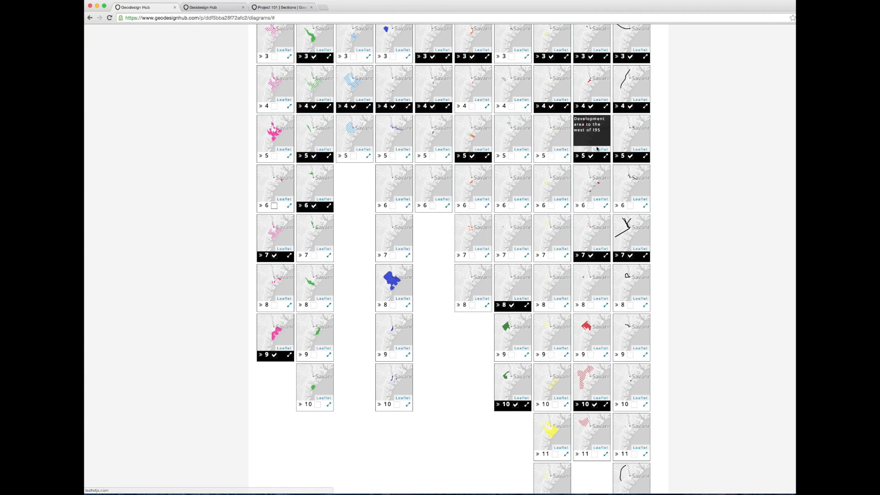
{"action": "left_click", "coordinate": [590, 158]}
{"action": "scroll", "coordinate": [699, 220], "scroll_direction": "up", "scroll_amount": 3}
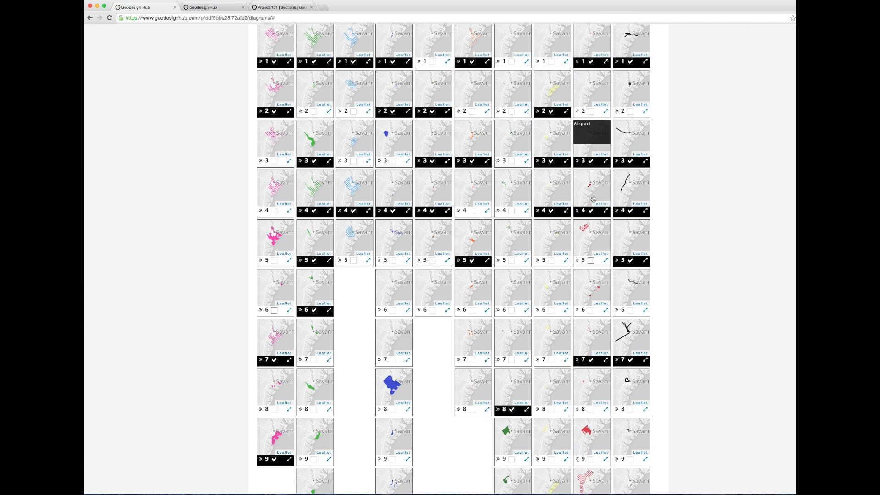
{"action": "left_click", "coordinate": [590, 212]}
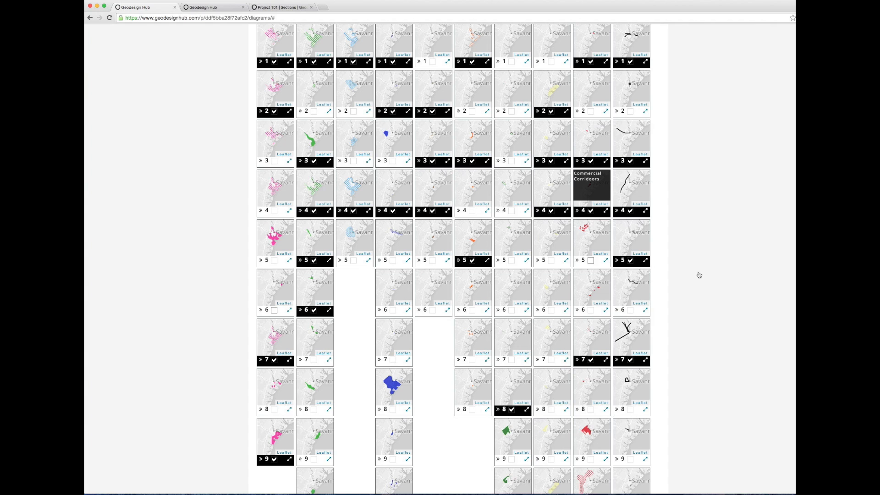
Step: Remove COM diagram 10 in the design grid and restore it to identify its area on the My Changes map
{"action": "scroll", "coordinate": [698, 273], "scroll_direction": "down", "scroll_amount": 15}
{"action": "scroll", "coordinate": [698, 272], "scroll_direction": "down", "scroll_amount": 4}
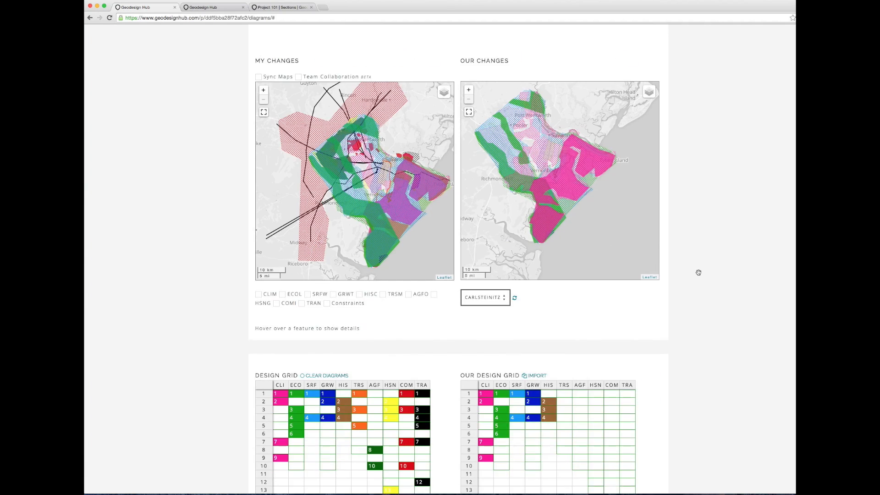
{"action": "scroll", "coordinate": [202, 343], "scroll_direction": "down", "scroll_amount": 5}
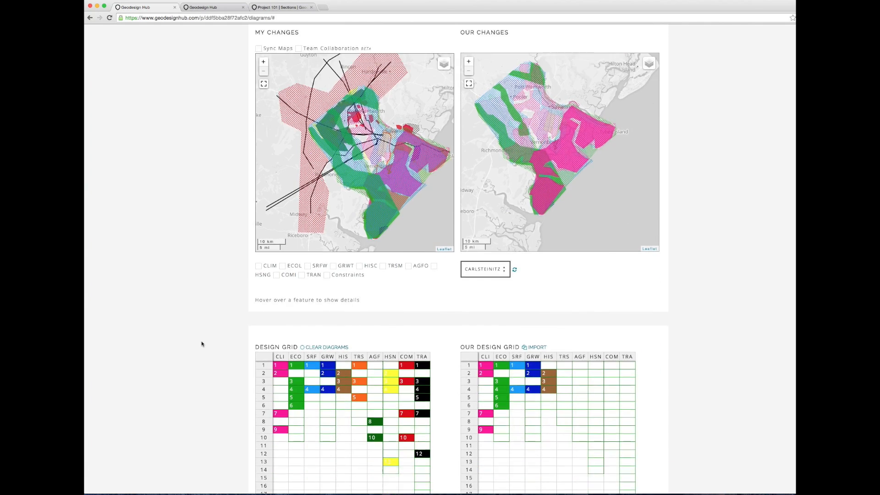
{"action": "scroll", "coordinate": [202, 343], "scroll_direction": "up", "scroll_amount": 4}
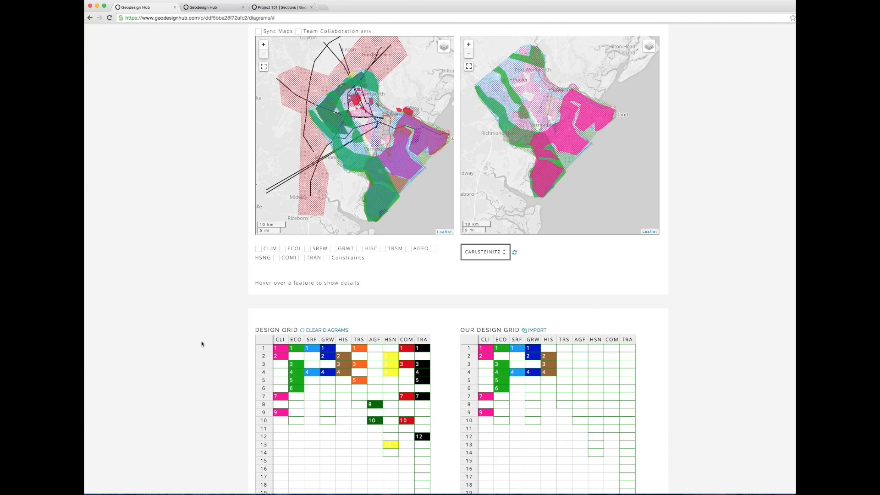
{"action": "mouse_move", "coordinate": [405, 113]}
{"action": "left_click", "coordinate": [404, 421]}
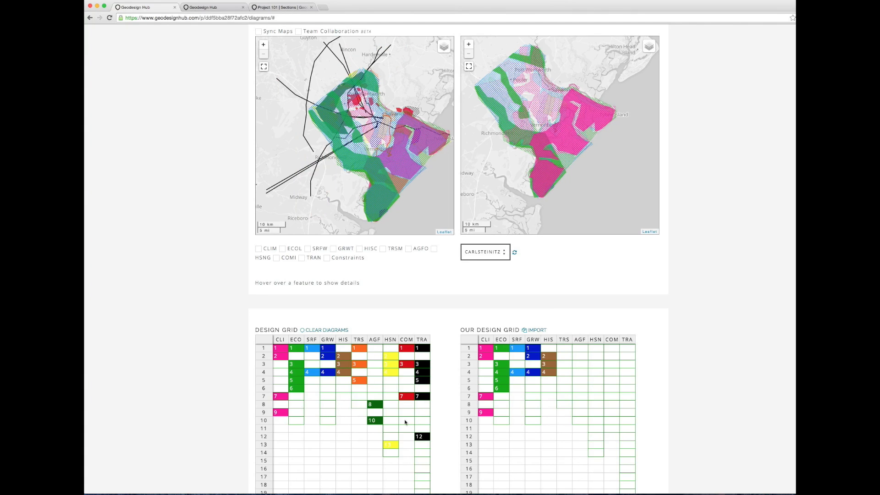
{"action": "left_click", "coordinate": [405, 421]}
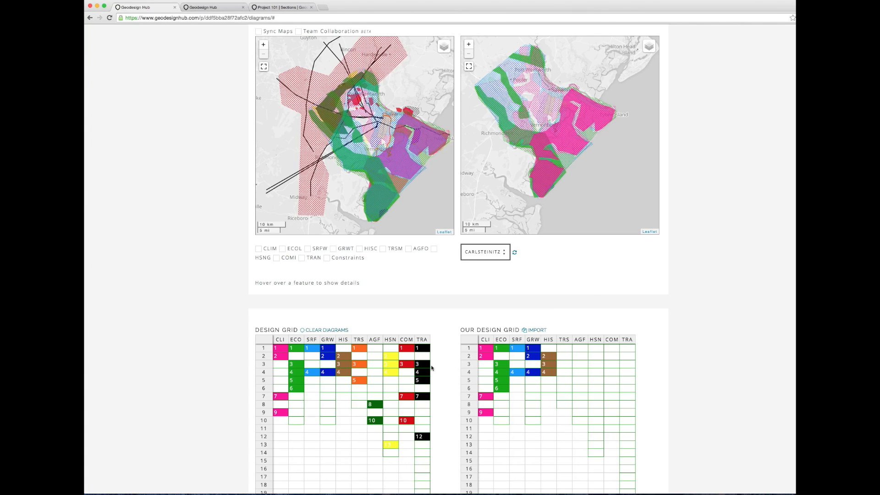
Step: Remove COM diagrams 1, 3 and 7 from the design grid and save the design with the comment V2
{"action": "left_click", "coordinate": [409, 364]}
{"action": "left_click", "coordinate": [406, 351]}
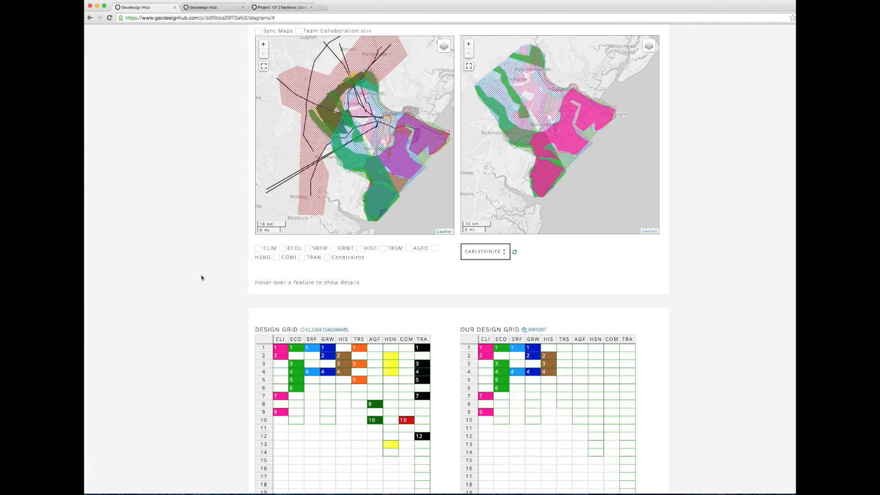
{"action": "scroll", "coordinate": [202, 276], "scroll_direction": "down", "scroll_amount": 15}
{"action": "scroll", "coordinate": [202, 277], "scroll_direction": "down", "scroll_amount": 15}
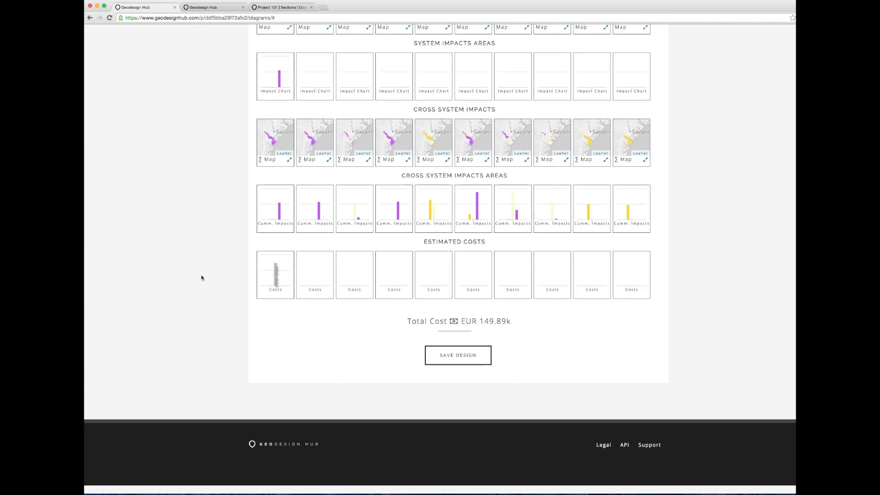
{"action": "left_click", "coordinate": [458, 362]}
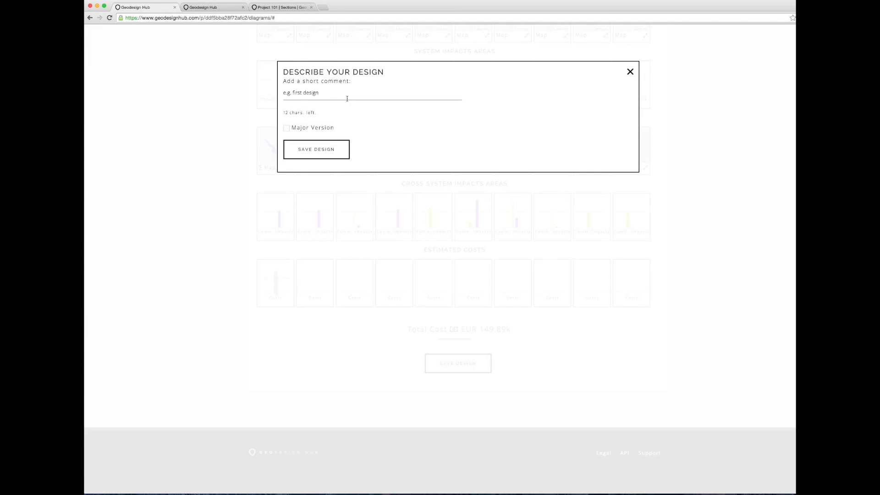
{"action": "type", "text": "v1"}
{"action": "left_click", "coordinate": [324, 149]}
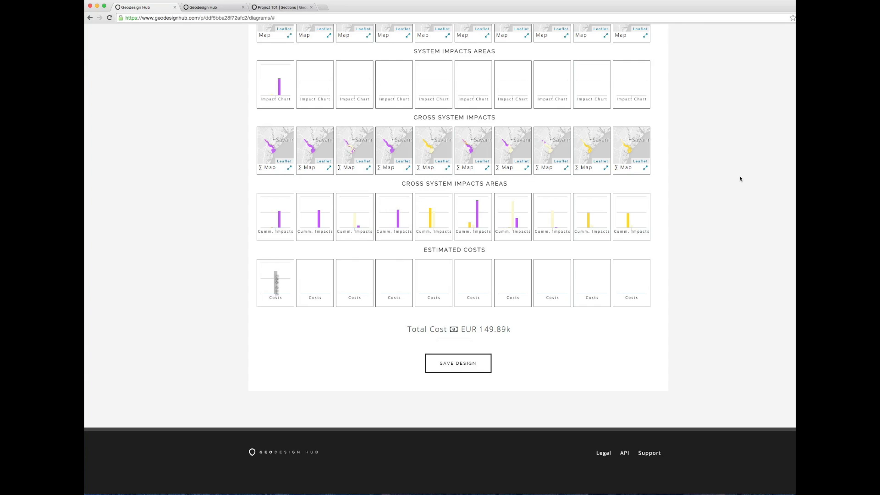
Step: Open the project's Compare page
{"action": "scroll", "coordinate": [739, 179], "scroll_direction": "up", "scroll_amount": 5}
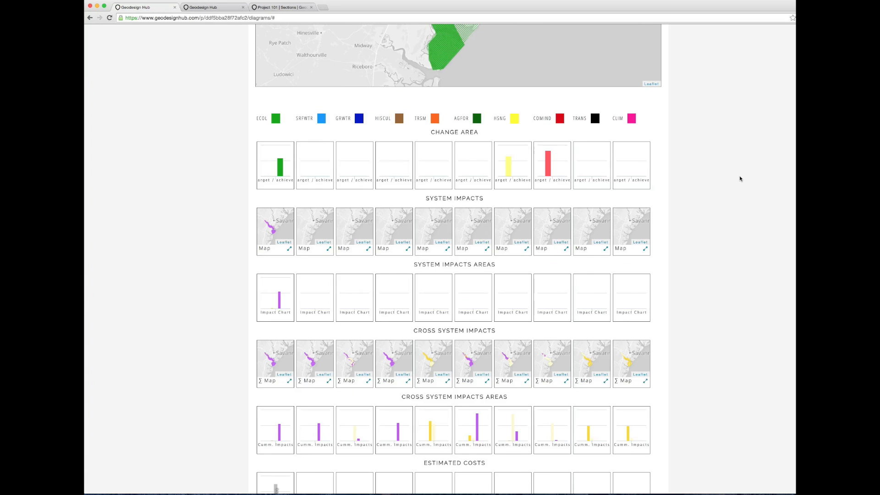
{"action": "scroll", "coordinate": [740, 178], "scroll_direction": "up", "scroll_amount": 5}
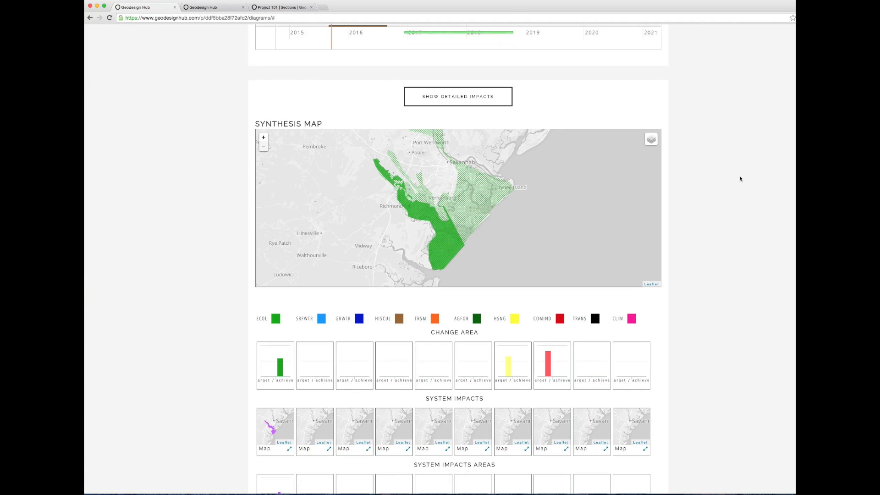
{"action": "scroll", "coordinate": [739, 179], "scroll_direction": "up", "scroll_amount": 15}
{"action": "scroll", "coordinate": [739, 179], "scroll_direction": "up", "scroll_amount": 20}
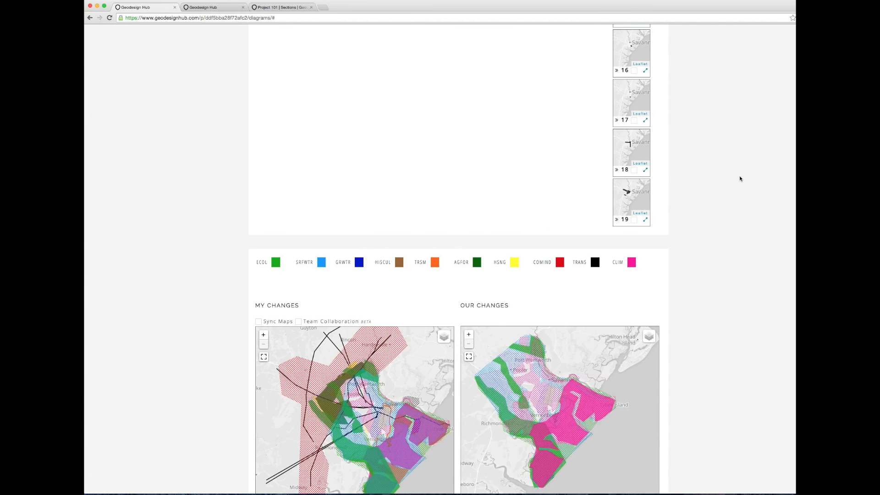
{"action": "scroll", "coordinate": [740, 179], "scroll_direction": "down", "scroll_amount": 3}
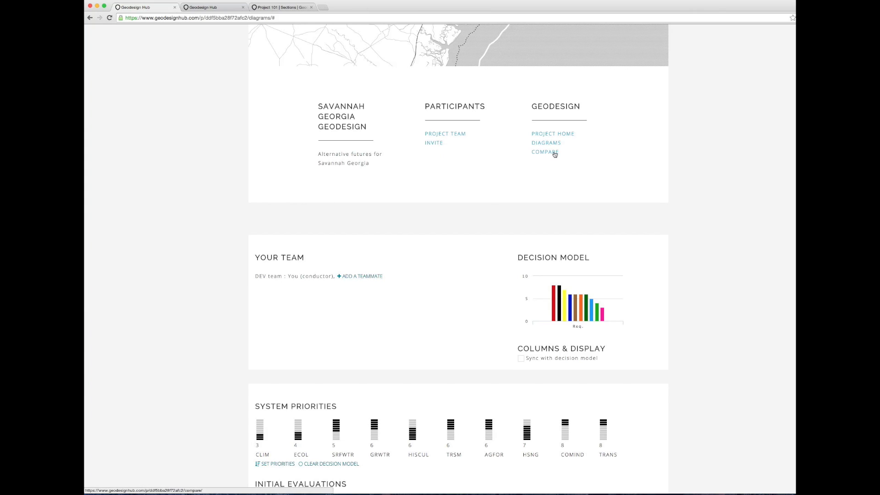
{"action": "left_click", "coordinate": [554, 154]}
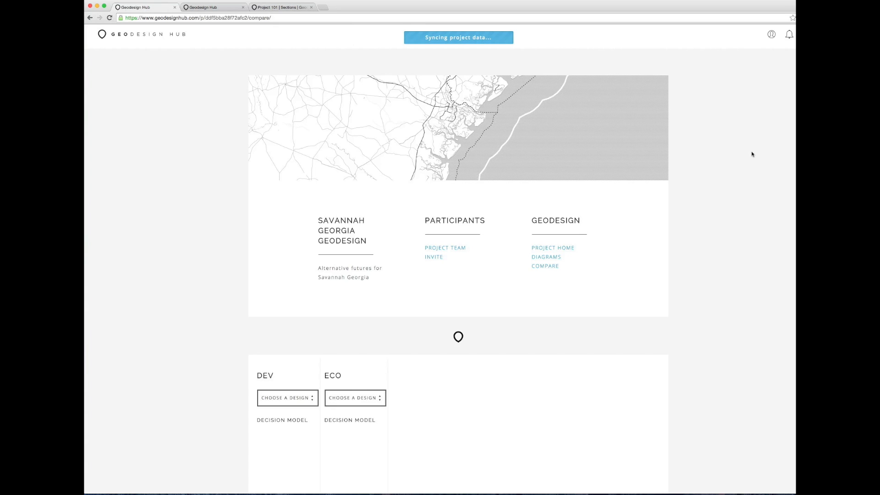
Step: Load design V1 for the DEV team in the comparison and check the ECO team's available designs
{"action": "scroll", "coordinate": [751, 154], "scroll_direction": "down", "scroll_amount": 3}
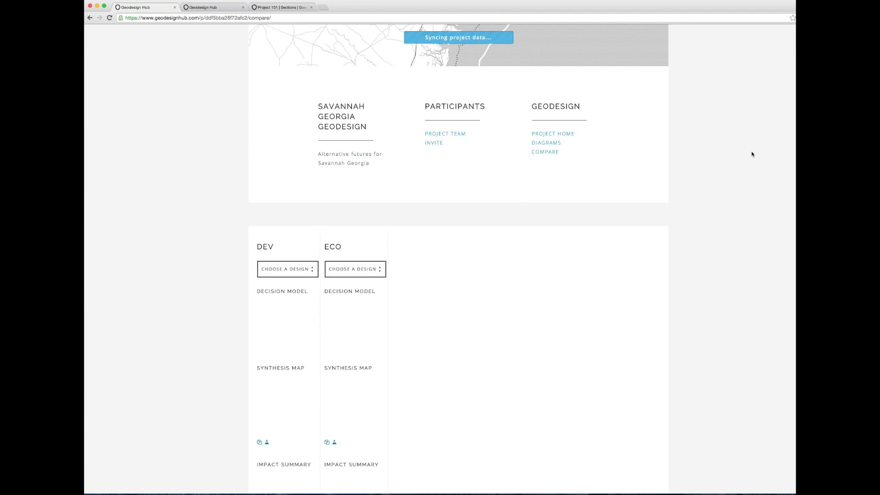
{"action": "scroll", "coordinate": [751, 154], "scroll_direction": "down", "scroll_amount": 2}
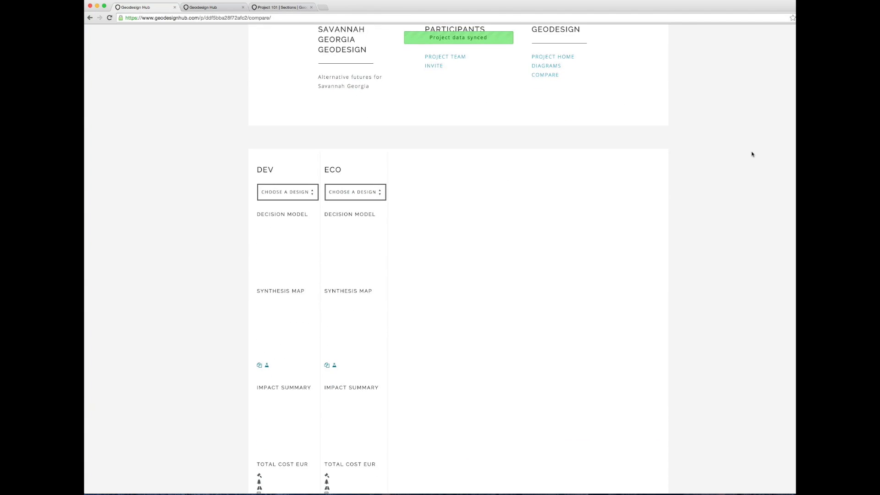
{"action": "left_click", "coordinate": [286, 189]}
{"action": "left_click", "coordinate": [283, 216]}
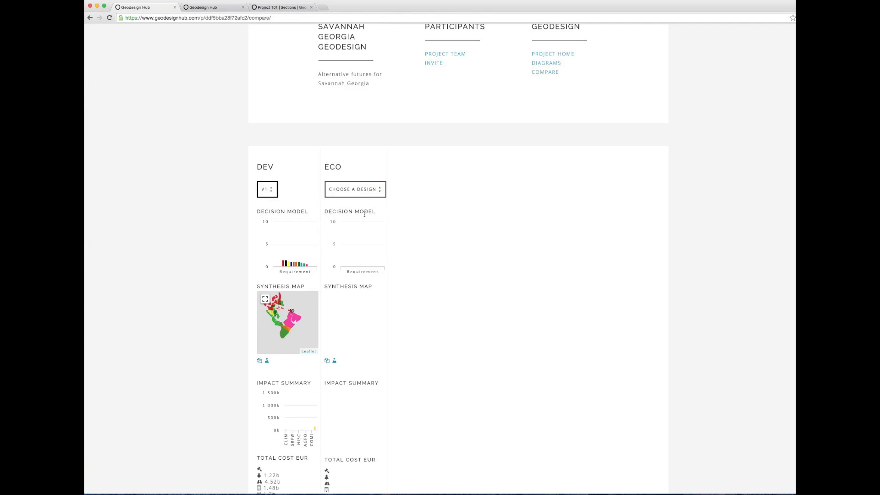
{"action": "left_click", "coordinate": [344, 192]}
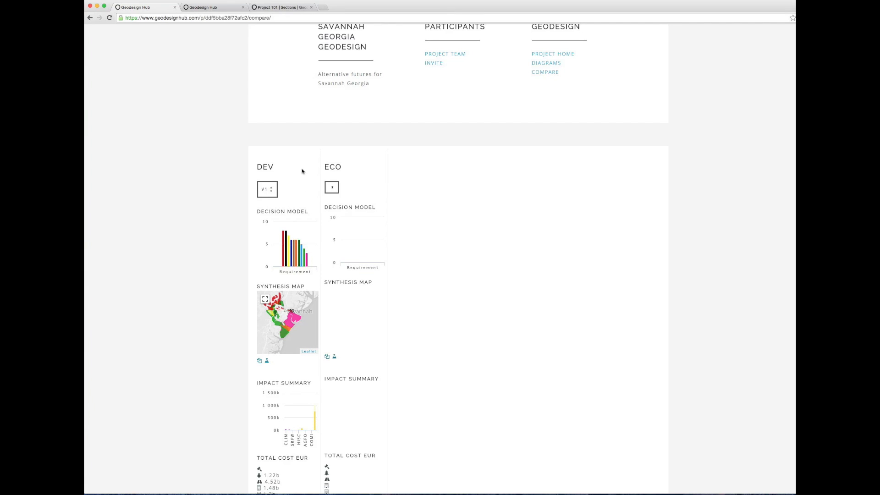
Step: Switch the DEV team's compared design to V2 and open the design analysis page
{"action": "scroll", "coordinate": [402, 210], "scroll_direction": "down", "scroll_amount": 2}
{"action": "left_click", "coordinate": [267, 118]}
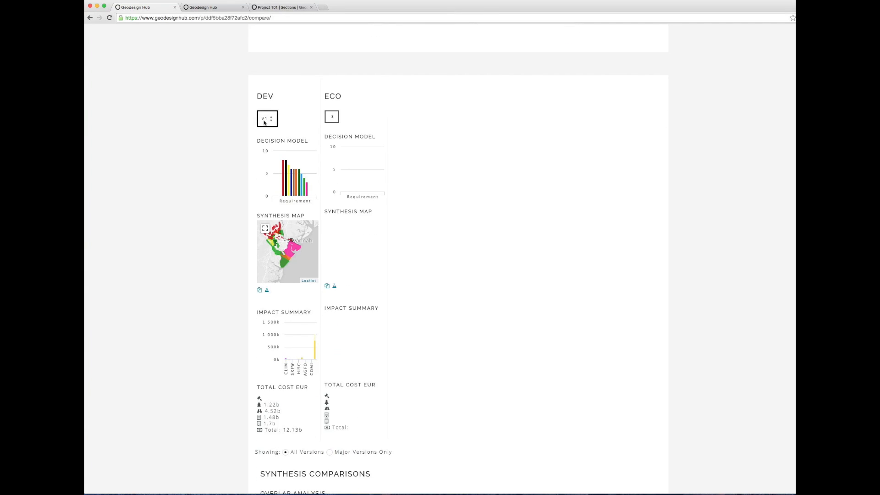
{"action": "left_click", "coordinate": [269, 152]}
{"action": "scroll", "coordinate": [227, 210], "scroll_direction": "down", "scroll_amount": 3}
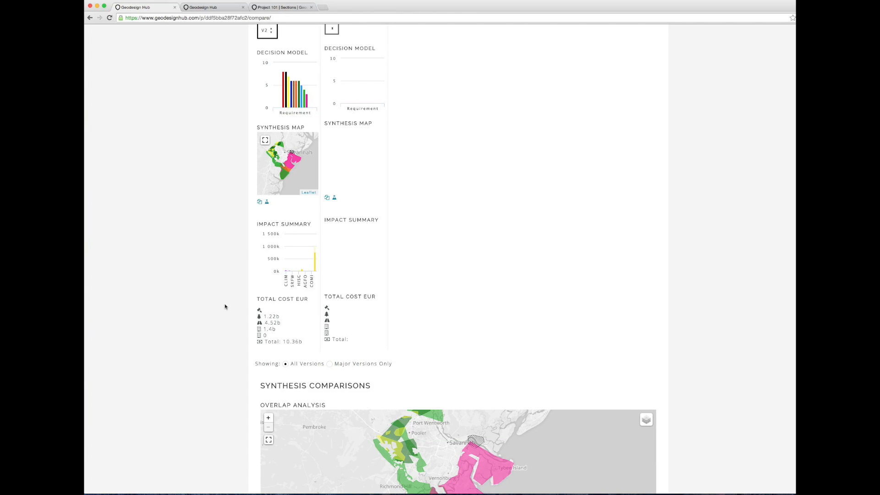
{"action": "left_click", "coordinate": [267, 204]}
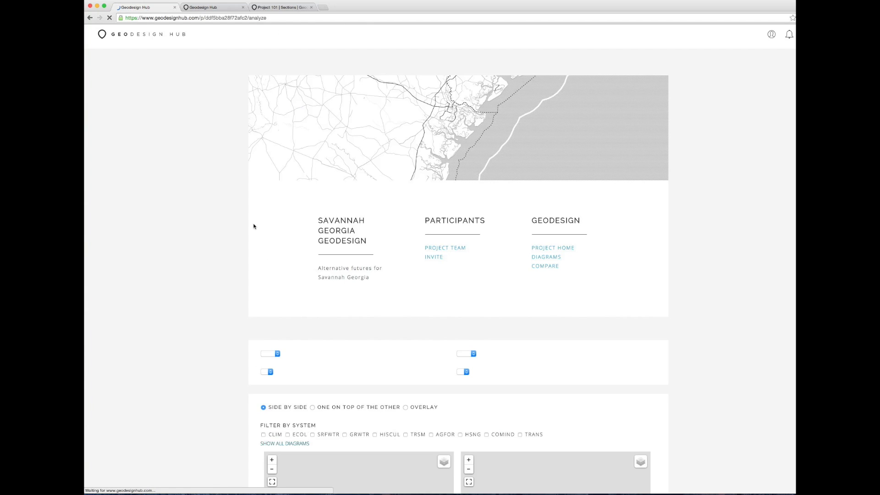
Step: Load the DEV team's design V2: V1 as synthesis A on the analysis page
{"action": "scroll", "coordinate": [178, 218], "scroll_direction": "down", "scroll_amount": 4}
{"action": "left_click", "coordinate": [297, 176]}
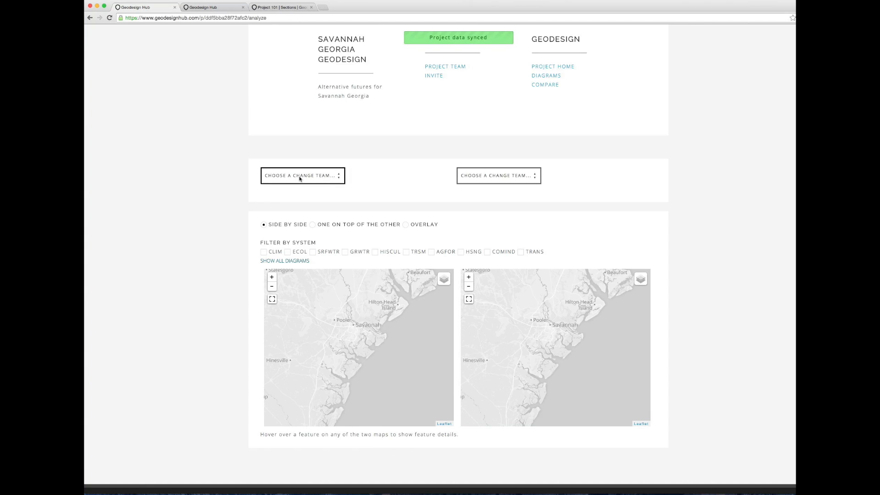
{"action": "left_click", "coordinate": [275, 197]}
{"action": "left_click", "coordinate": [298, 202]}
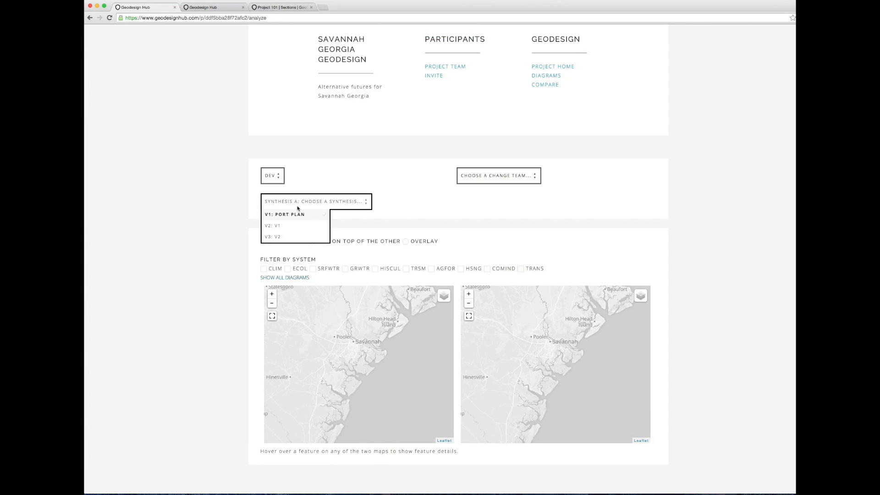
{"action": "left_click", "coordinate": [283, 226]}
Step: Load the DEV team's design V3: V2 as synthesis B for comparison
{"action": "left_click", "coordinate": [523, 175]}
{"action": "left_click", "coordinate": [483, 196]}
{"action": "left_click", "coordinate": [493, 204]}
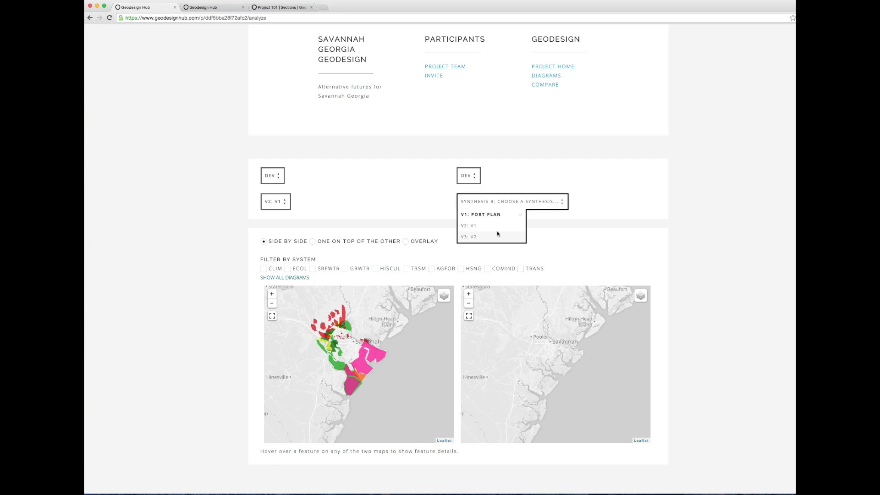
{"action": "left_click", "coordinate": [498, 236]}
Step: View the two designs one on top of the other, then as an overlay, sweeping the divider across the map
{"action": "scroll", "coordinate": [724, 244], "scroll_direction": "down", "scroll_amount": 3}
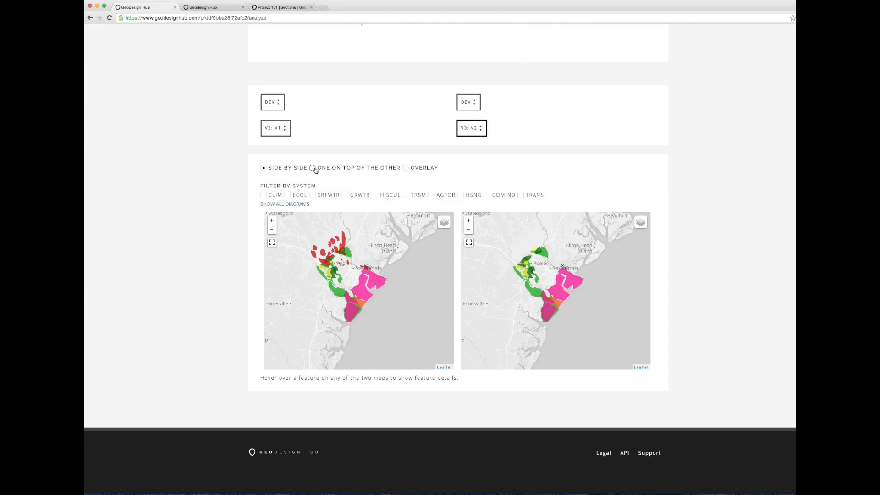
{"action": "left_click", "coordinate": [313, 168]}
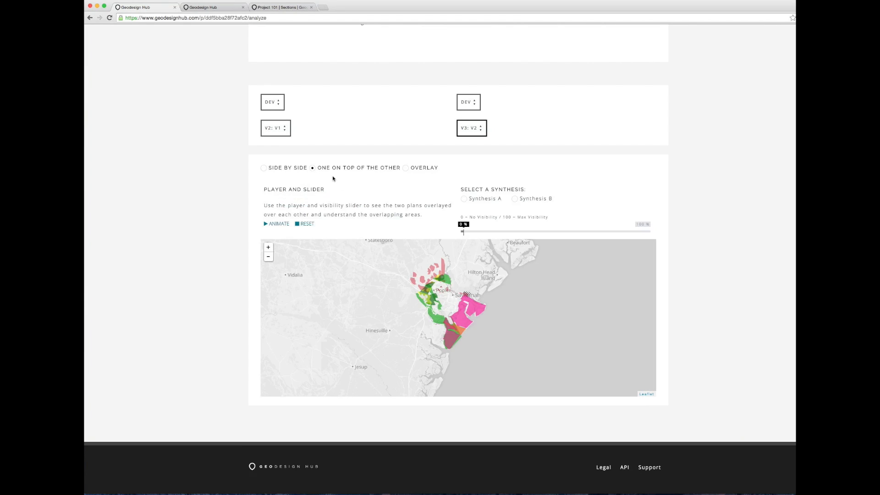
{"action": "left_click", "coordinate": [406, 168]}
{"action": "left_click_drag", "start_coordinate": [460, 285], "coordinate": [524, 280]}
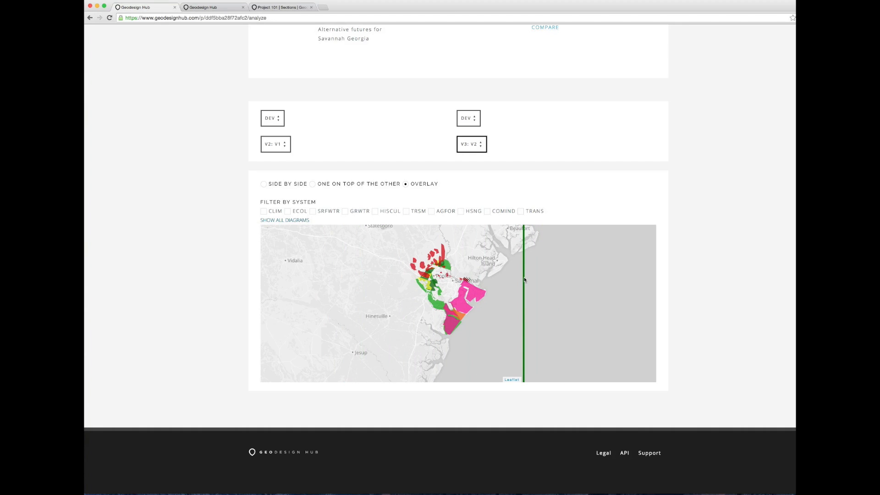
{"action": "left_click_drag", "start_coordinate": [524, 279], "coordinate": [345, 279]}
Step: Return to the side-by-side view, try the CLIM and ECOL system filters, and leave only COMIND filtered
{"action": "left_click", "coordinate": [263, 184]}
{"action": "left_click", "coordinate": [263, 212]}
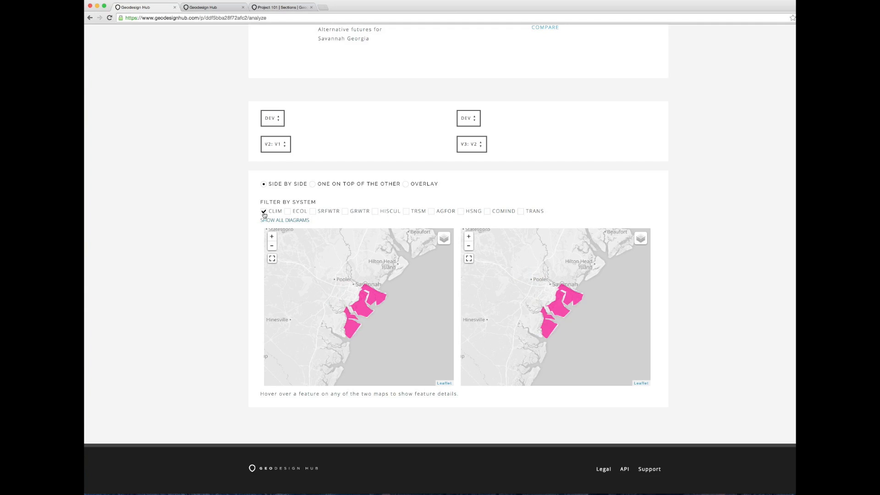
{"action": "left_click", "coordinate": [263, 212]}
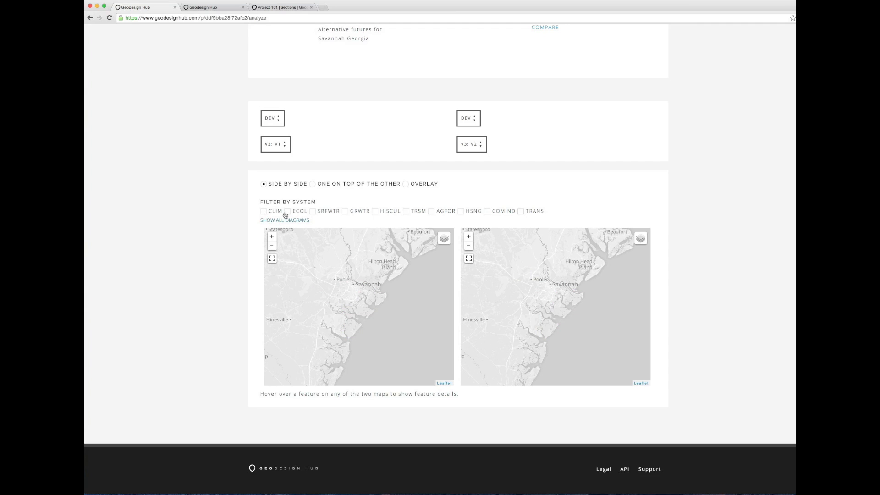
{"action": "left_click", "coordinate": [287, 211]}
{"action": "left_click", "coordinate": [263, 212]}
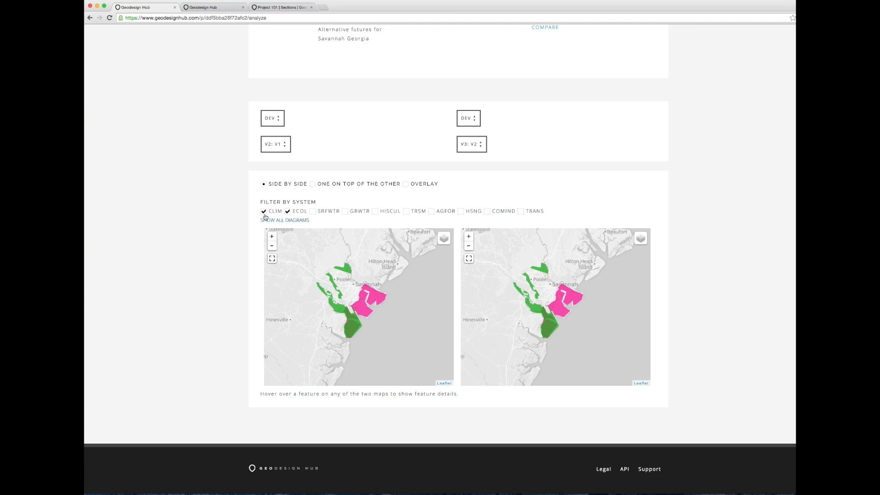
{"action": "left_click", "coordinate": [487, 211]}
{"action": "left_click", "coordinate": [273, 211]}
{"action": "left_click", "coordinate": [287, 211]}
Step: Alternate between the stacked and side-by-side views, animate the stacked designs, and switch to the overlay view
{"action": "left_click", "coordinate": [312, 184]}
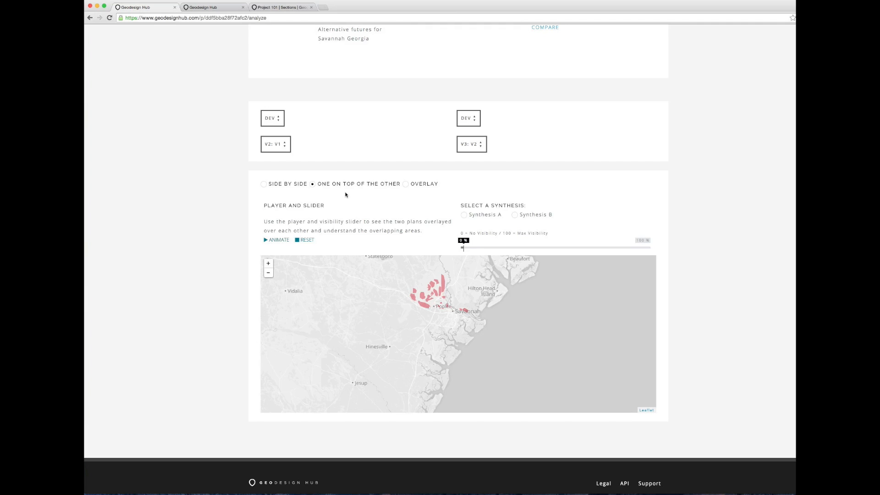
{"action": "left_click", "coordinate": [265, 184]}
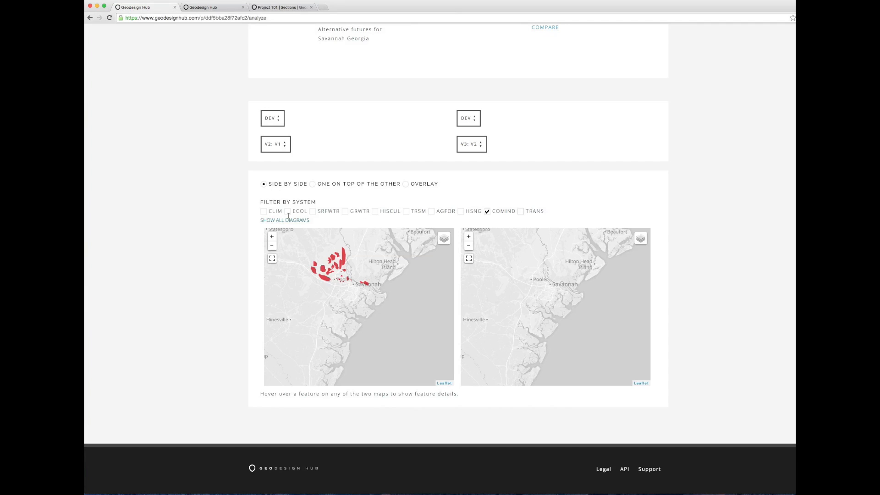
{"action": "left_click", "coordinate": [313, 184]}
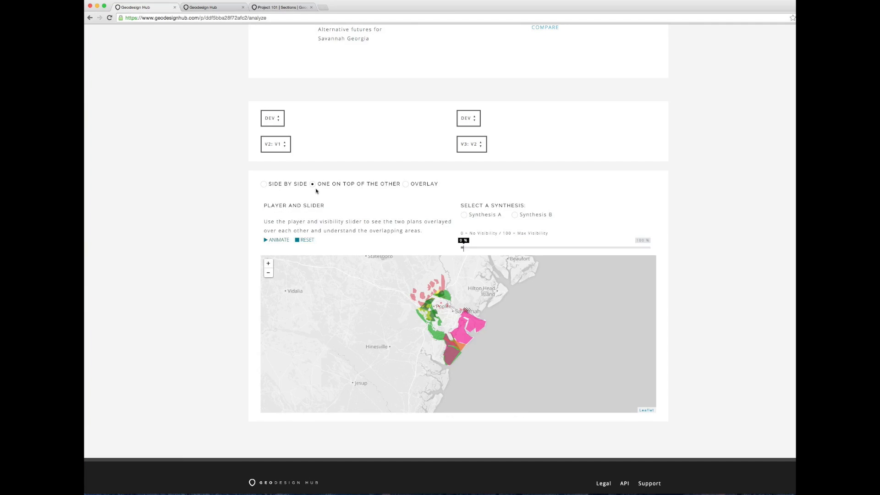
{"action": "left_click", "coordinate": [277, 240]}
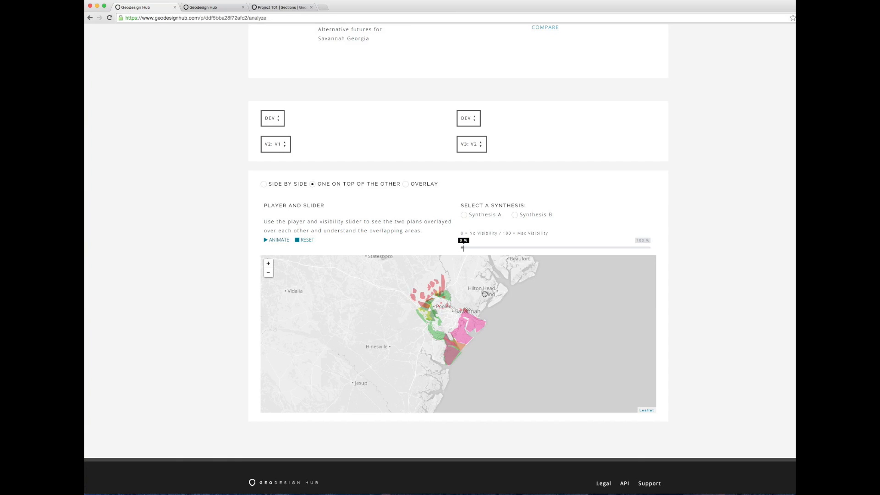
{"action": "left_click", "coordinate": [405, 184]}
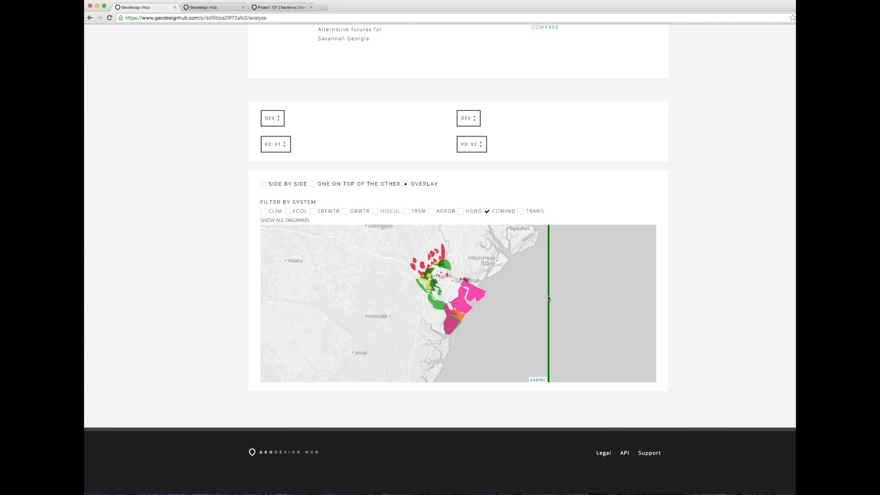
Step: Go back to the project's Compare page and open the synthesis history from the DEV team's column
{"action": "scroll", "coordinate": [698, 250], "scroll_direction": "up", "scroll_amount": 5}
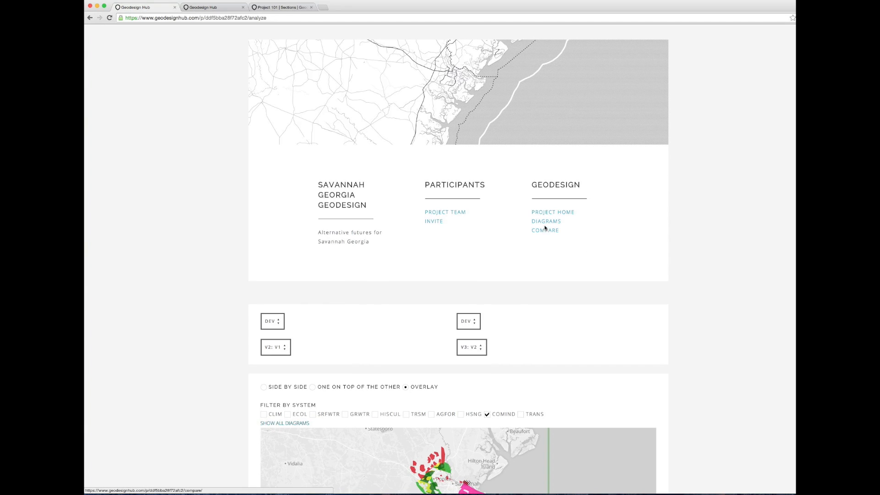
{"action": "left_click", "coordinate": [545, 230]}
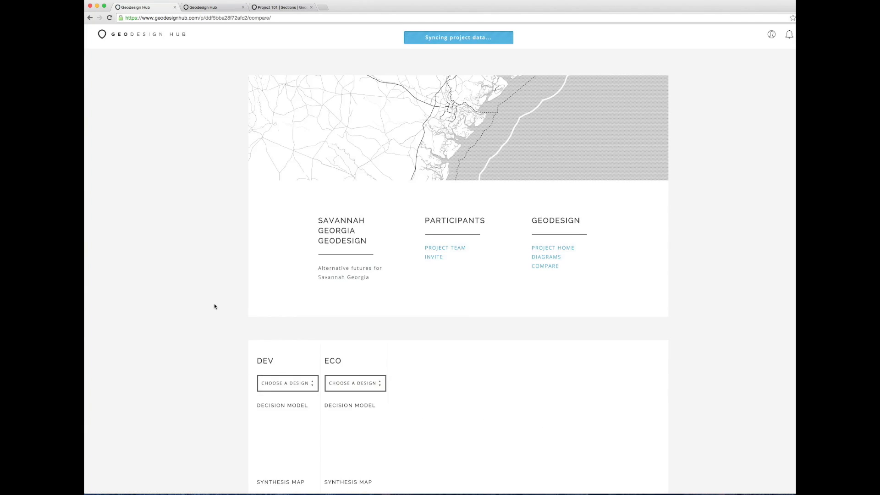
{"action": "scroll", "coordinate": [213, 306], "scroll_direction": "down", "scroll_amount": 4}
{"action": "scroll", "coordinate": [214, 306], "scroll_direction": "down", "scroll_amount": 2}
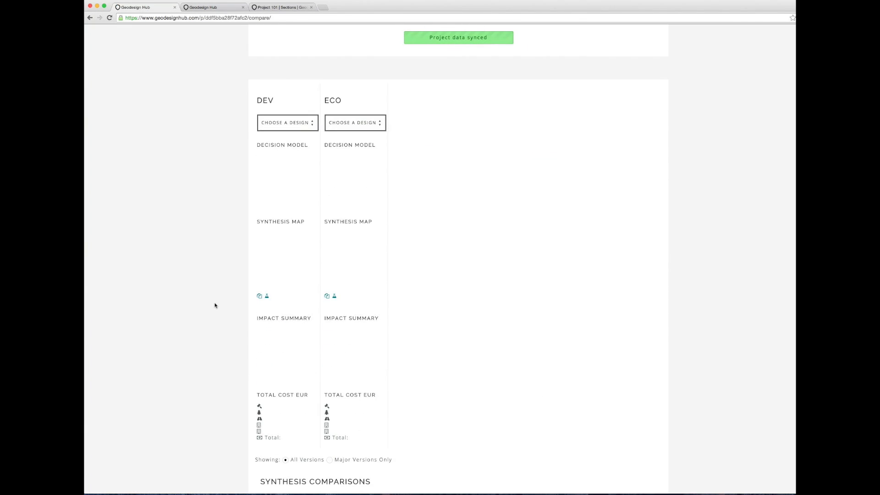
{"action": "left_click", "coordinate": [259, 297]}
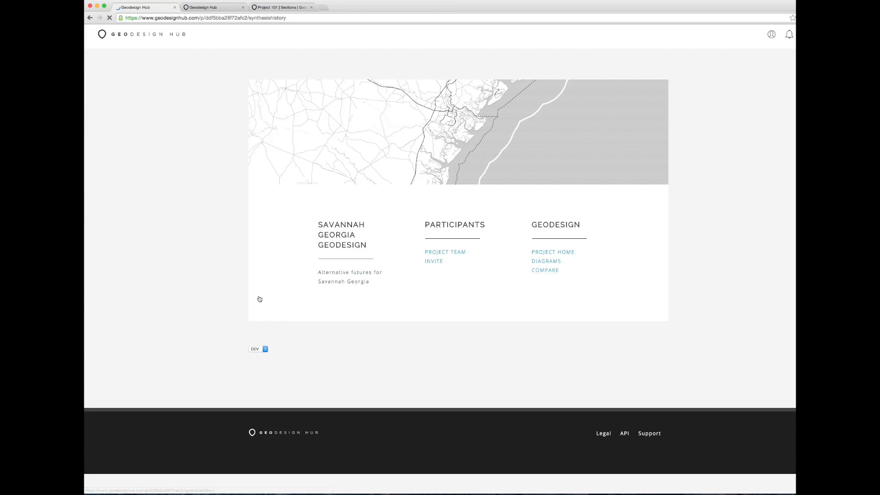
Step: Show the DEV team's design history and review the maps, impact summaries and costs of its versions
{"action": "left_click", "coordinate": [305, 356]}
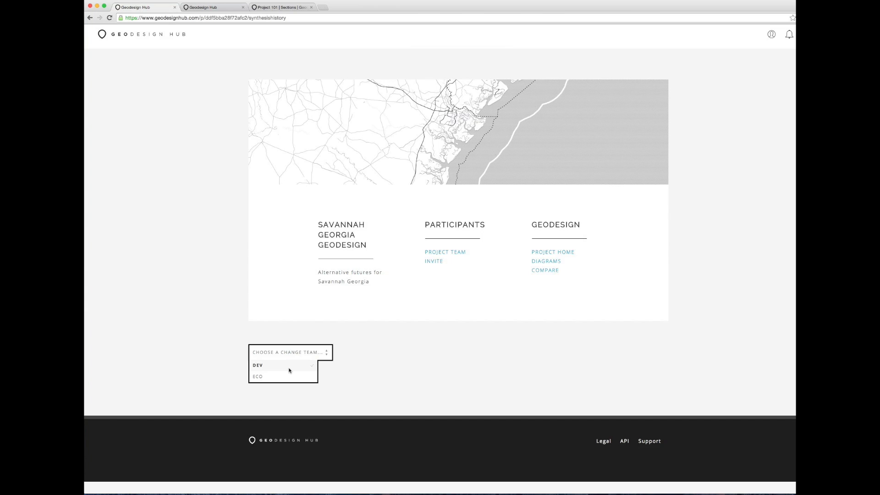
{"action": "left_click", "coordinate": [289, 370]}
{"action": "scroll", "coordinate": [194, 327], "scroll_direction": "down", "scroll_amount": 10}
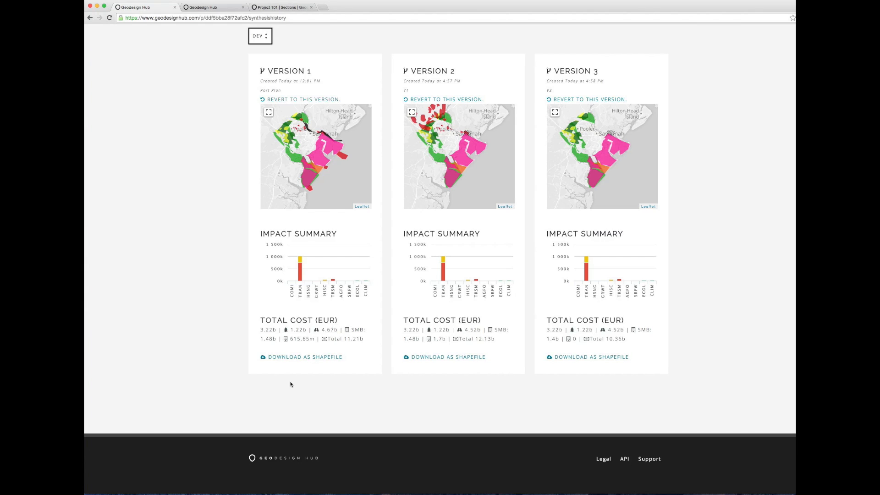
Step: View the API access token page and return to the synthesis history
{"action": "left_click", "coordinate": [626, 460]}
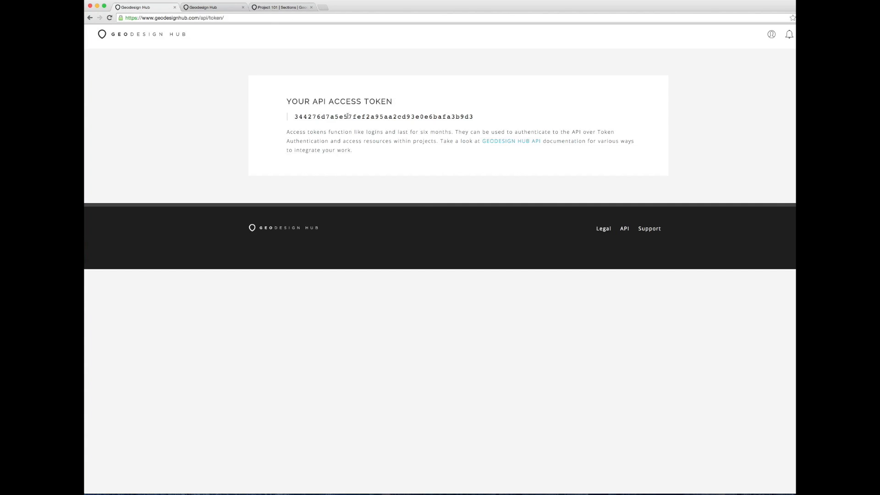
{"action": "left_click", "coordinate": [90, 18]}
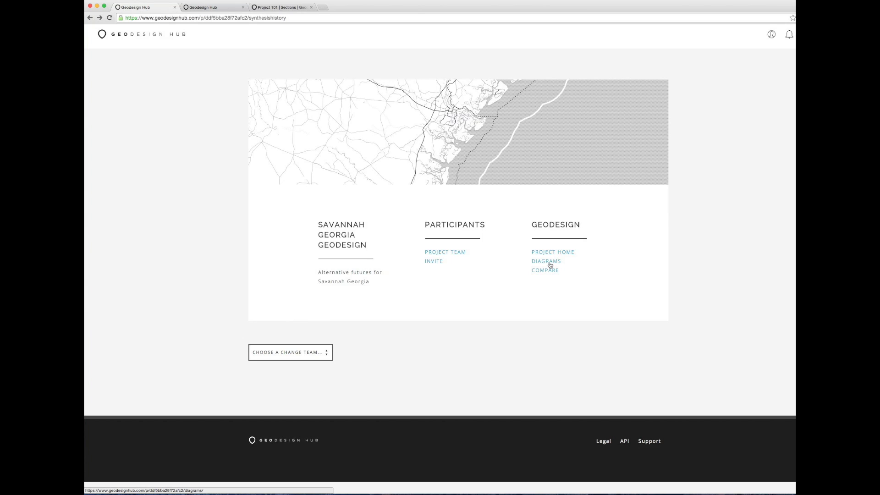
Step: Open the project's Diagrams page and review it from the evaluations to the estimated costs, returning to the design grid
{"action": "left_click", "coordinate": [550, 265]}
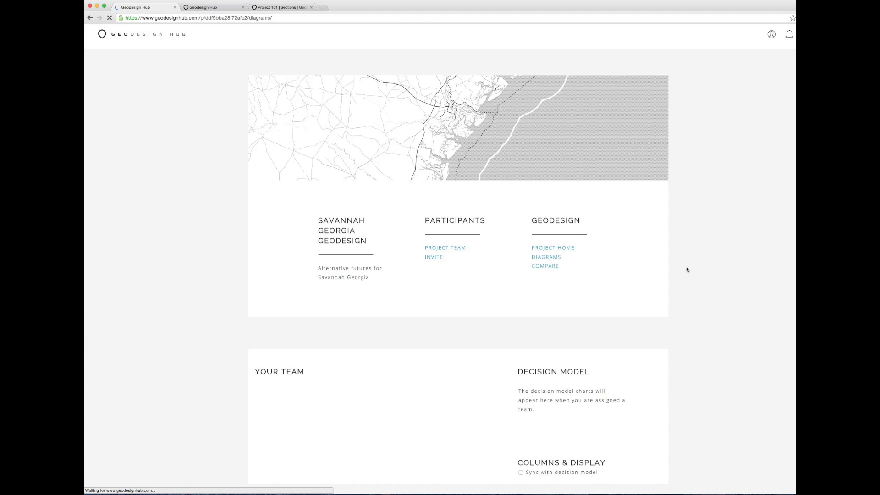
{"action": "scroll", "coordinate": [686, 269], "scroll_direction": "down", "scroll_amount": 5}
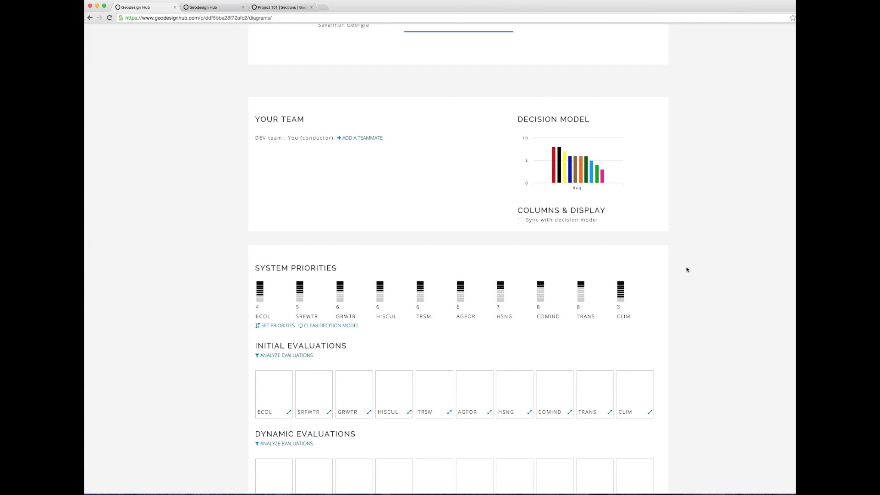
{"action": "scroll", "coordinate": [687, 269], "scroll_direction": "down", "scroll_amount": 7}
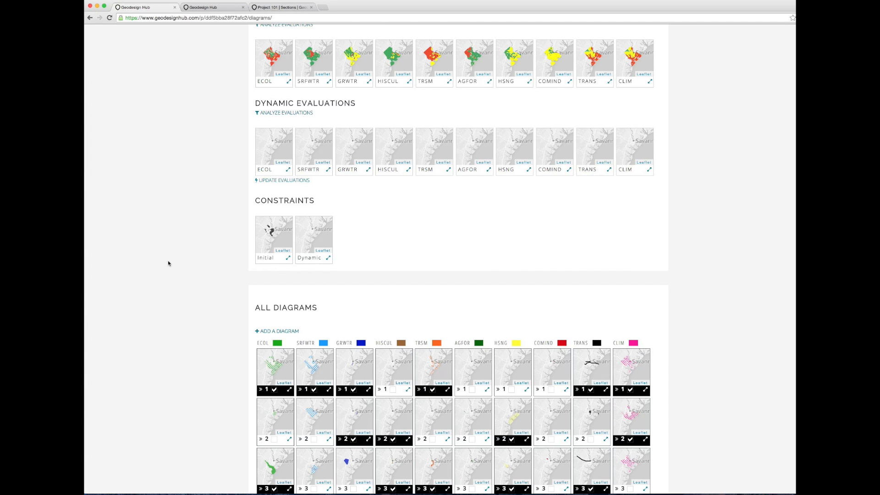
{"action": "scroll", "coordinate": [168, 263], "scroll_direction": "down", "scroll_amount": 15}
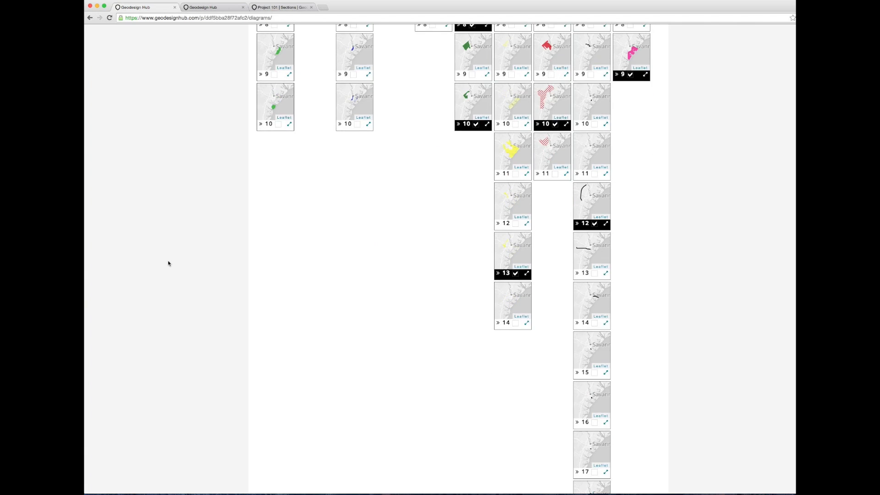
{"action": "scroll", "coordinate": [169, 263], "scroll_direction": "down", "scroll_amount": 20}
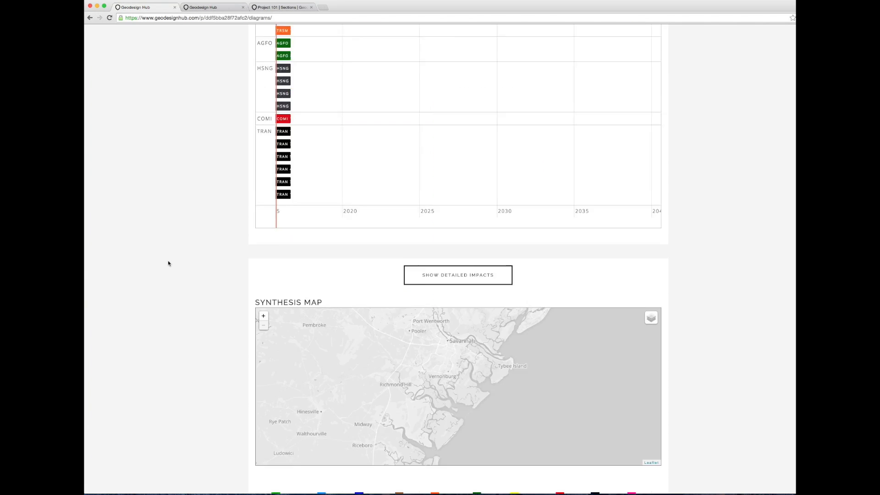
{"action": "scroll", "coordinate": [168, 263], "scroll_direction": "down", "scroll_amount": 12}
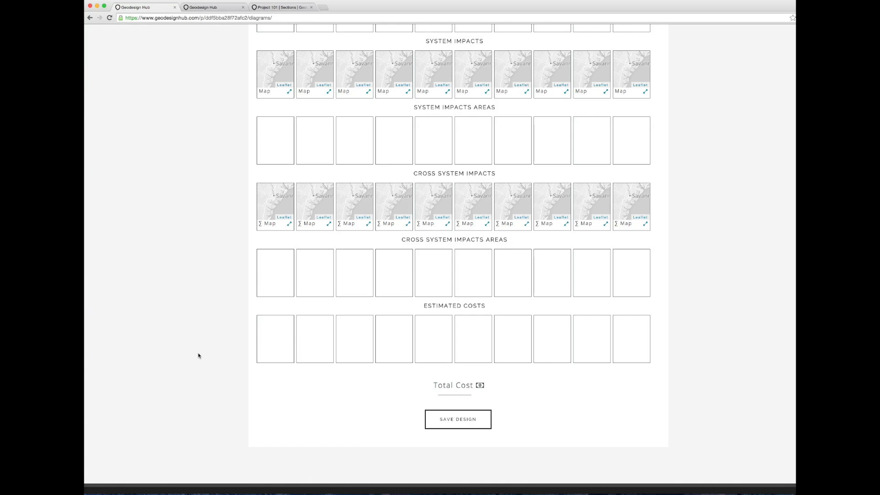
{"action": "scroll", "coordinate": [200, 182], "scroll_direction": "up", "scroll_amount": 20}
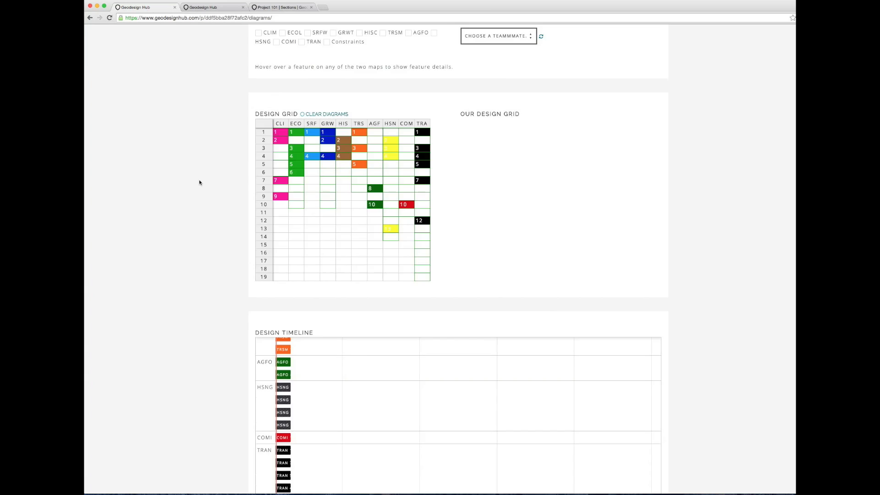
{"action": "scroll", "coordinate": [199, 182], "scroll_direction": "up", "scroll_amount": 6}
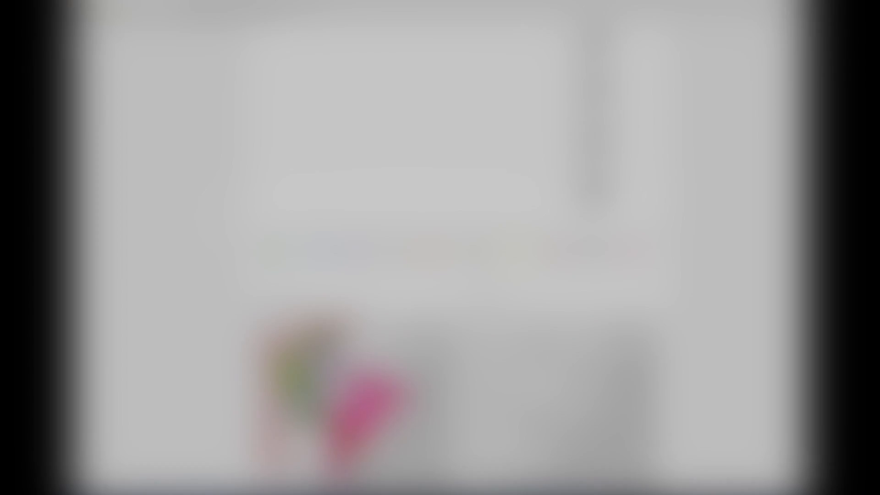